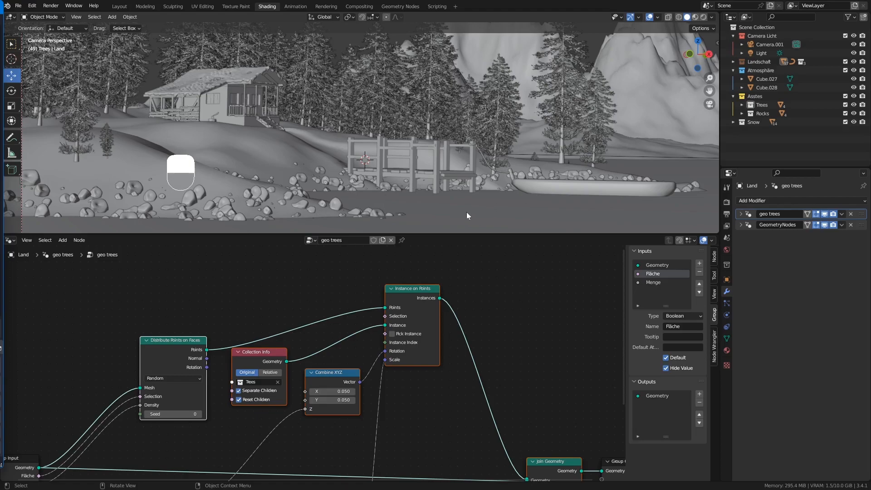
Enlarge the 3D view over the node editor and look through the scene camera.
{"action": "left_click_drag", "start_coordinate": [293, 234], "coordinate": [274, 352]}
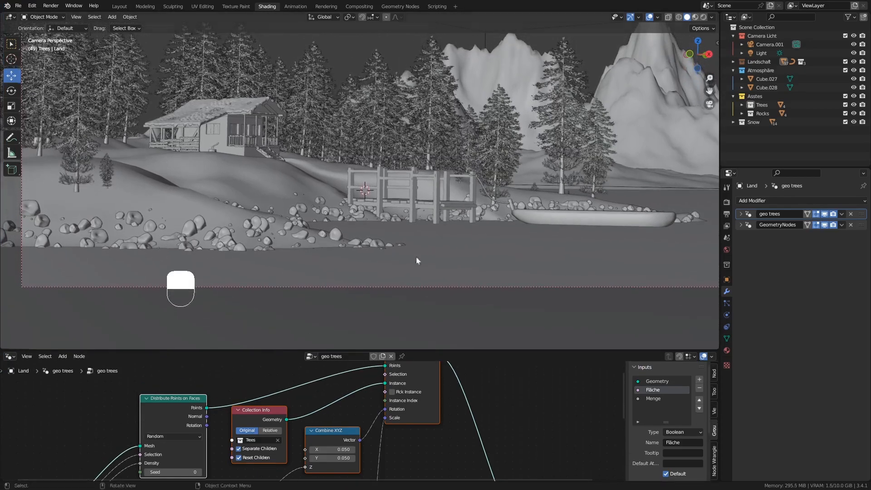
{"action": "middle_click_drag", "start_coordinate": [470, 133], "coordinate": [388, 182], "text": "shift"}
{"action": "scroll", "coordinate": [366, 192], "scroll_direction": "down", "scroll_amount": 5}
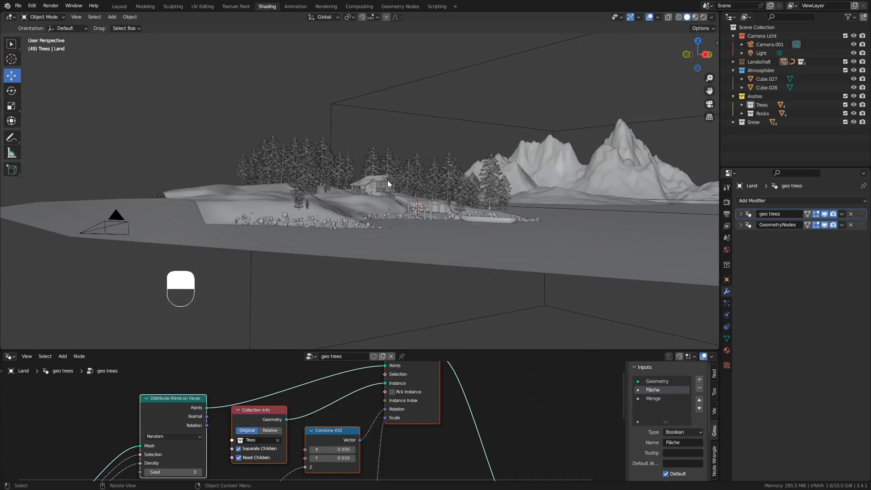
{"action": "key", "text": "KP_0"}
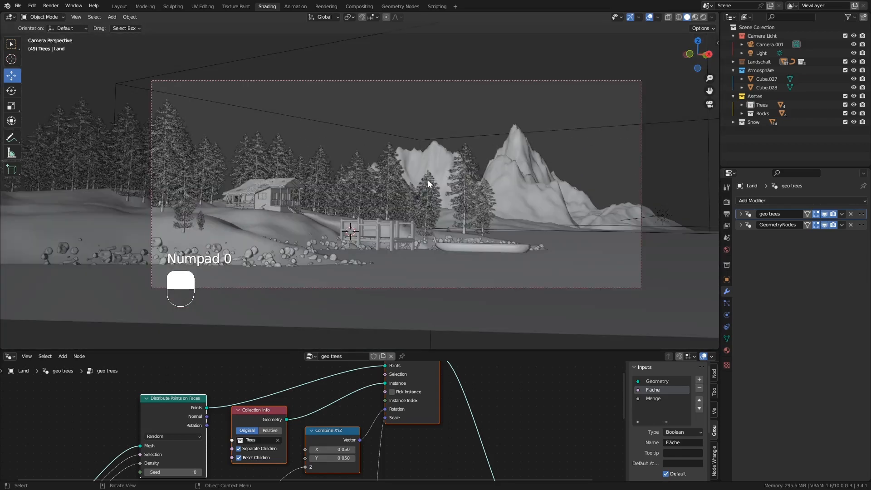
{"action": "middle_click_drag", "start_coordinate": [428, 180], "coordinate": [290, 201], "text": "shift"}
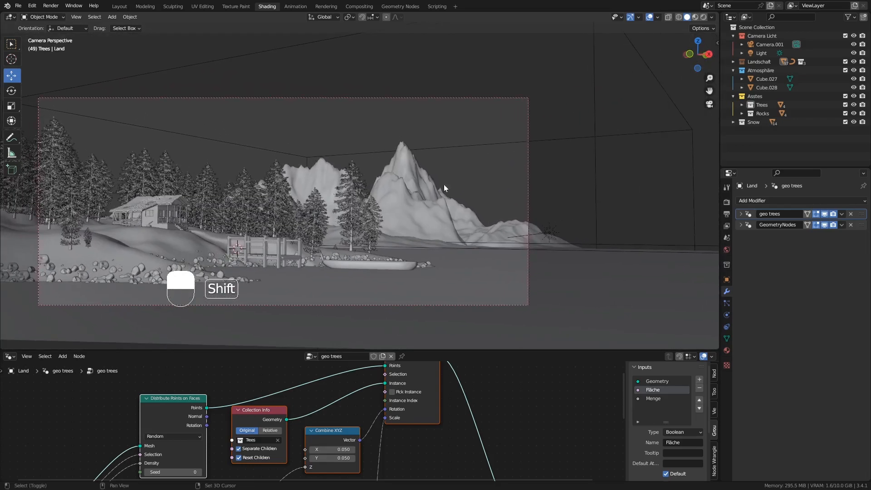
Split the viewport side by side, recentring the camera frame left and orbiting the right view overhead.
{"action": "left_click_drag", "start_coordinate": [719, 16], "coordinate": [385, 44]}
{"action": "scroll", "coordinate": [165, 164], "scroll_direction": "up", "scroll_amount": 2}
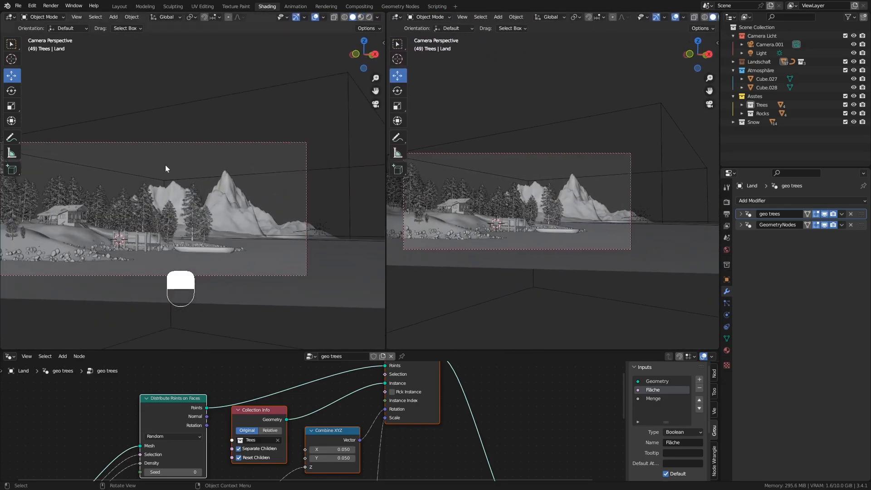
{"action": "middle_click_drag", "start_coordinate": [154, 185], "coordinate": [203, 181], "text": "shift"}
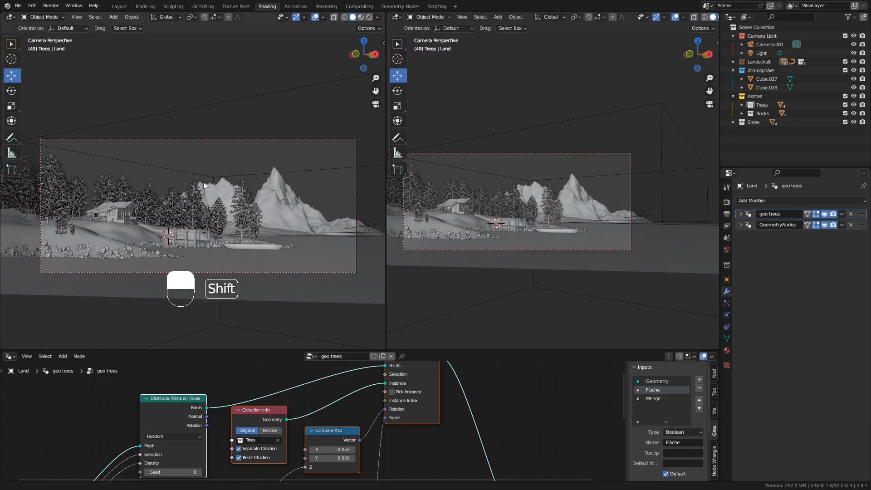
{"action": "scroll", "coordinate": [191, 187], "scroll_direction": "up", "scroll_amount": 1}
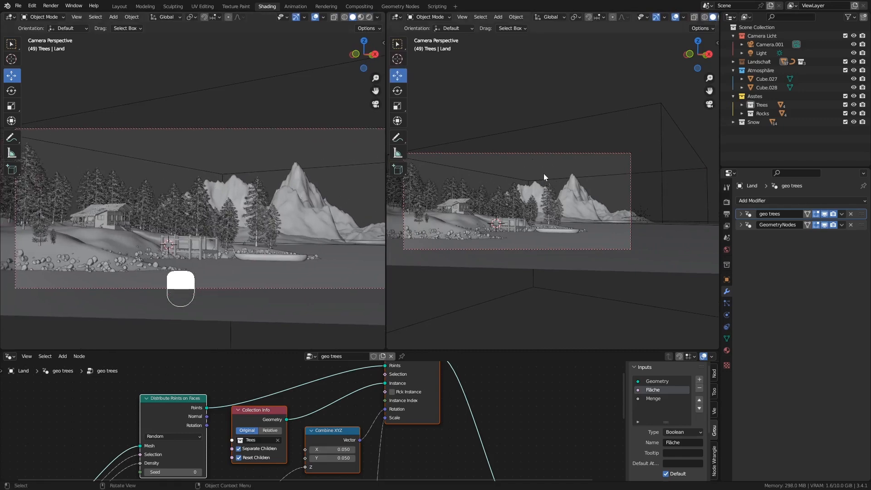
{"action": "middle_click_drag", "start_coordinate": [537, 125], "coordinate": [535, 190]}
{"action": "scroll", "coordinate": [533, 181], "scroll_direction": "up", "scroll_amount": 6}
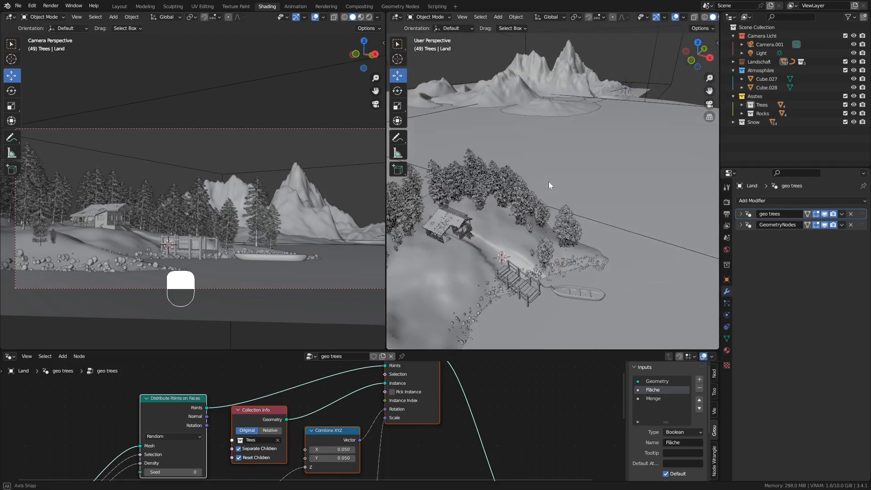
Select Cube.027 in the Atmosphäre collection, frame it, and rename it 'fog'.
{"action": "left_click", "coordinate": [768, 71]}
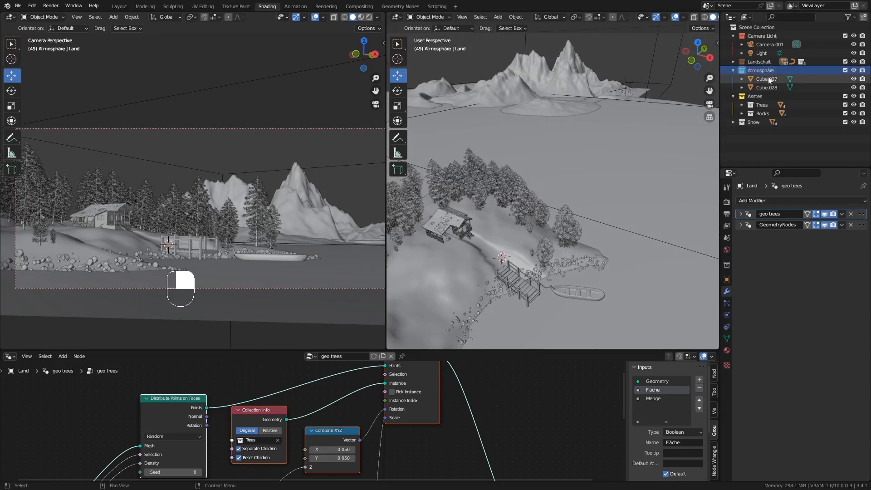
{"action": "left_click", "coordinate": [761, 81]}
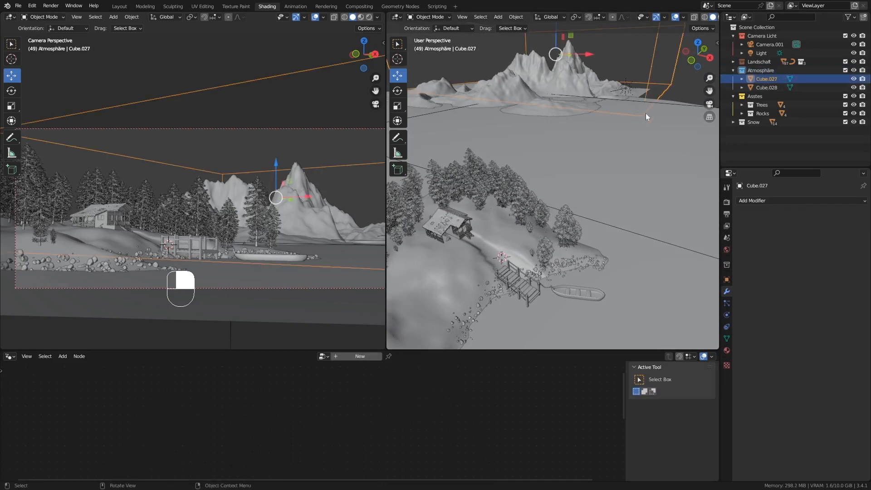
{"action": "key", "text": "KP_Decimal"}
{"action": "middle_click_drag", "start_coordinate": [641, 94], "coordinate": [572, 68], "text": "shift"}
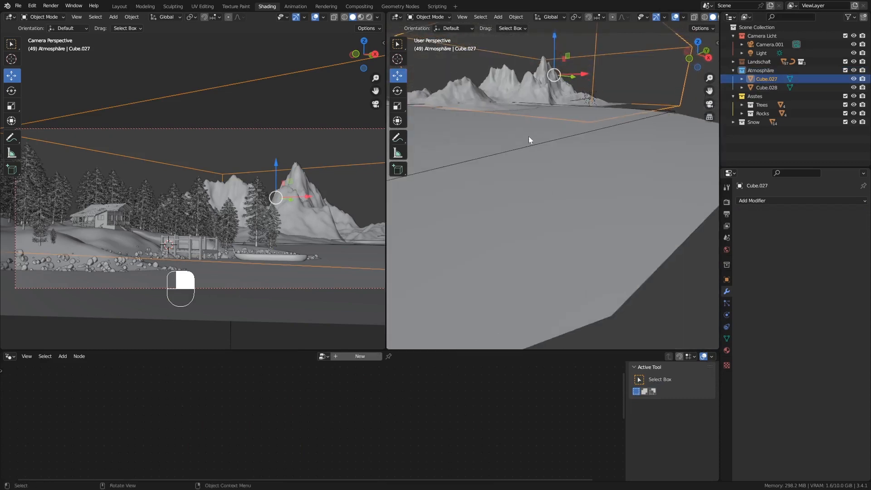
{"action": "middle_click_drag", "start_coordinate": [529, 136], "coordinate": [647, 119], "text": "shift"}
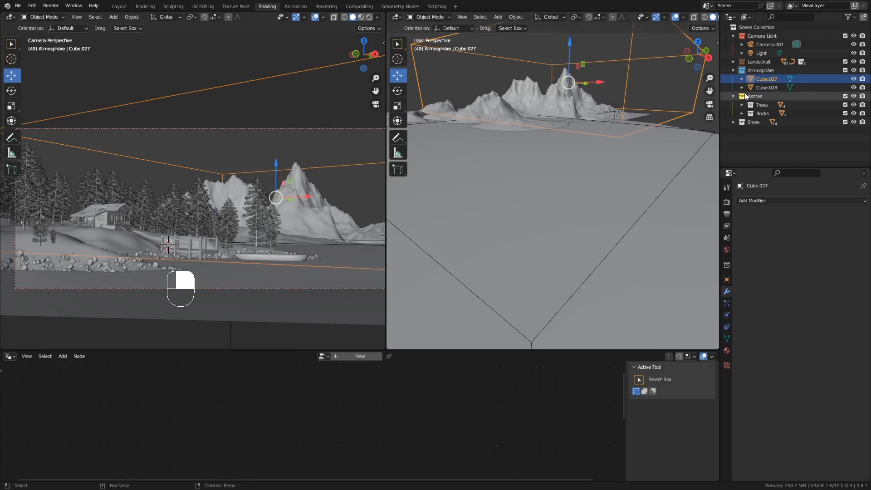
{"action": "double_click", "coordinate": [766, 78]}
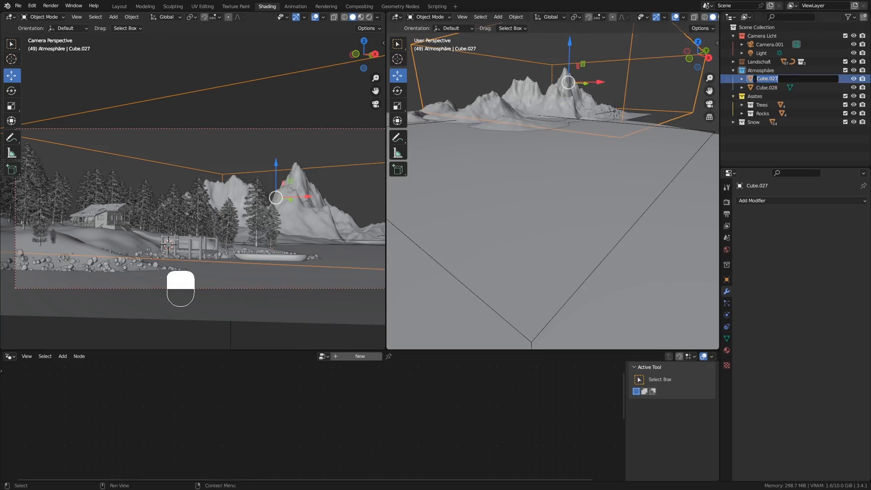
{"action": "type", "text": "fog"}
{"action": "key", "text": "Return"}
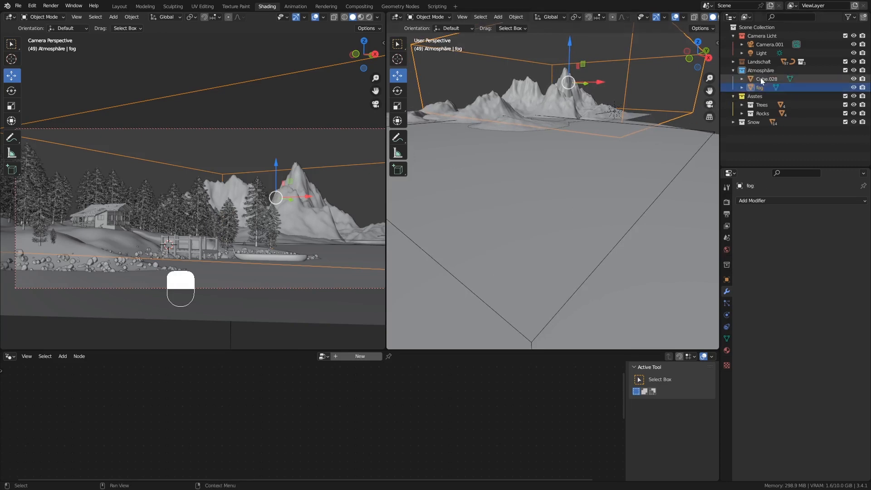
Rename Cube.028 to 'fog sea', then orbit the right view over the terrain.
{"action": "left_click", "coordinate": [763, 80]}
{"action": "double_click", "coordinate": [774, 78]}
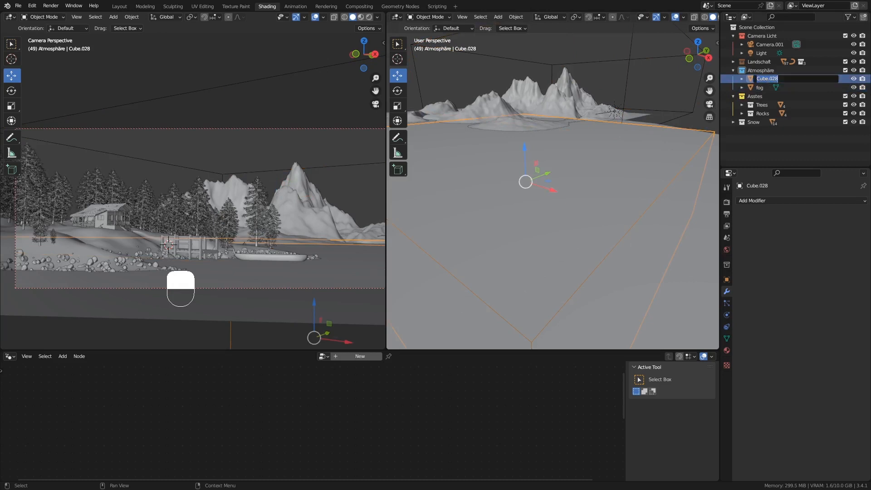
{"action": "type", "text": "fog sea"}
{"action": "key", "text": "Return"}
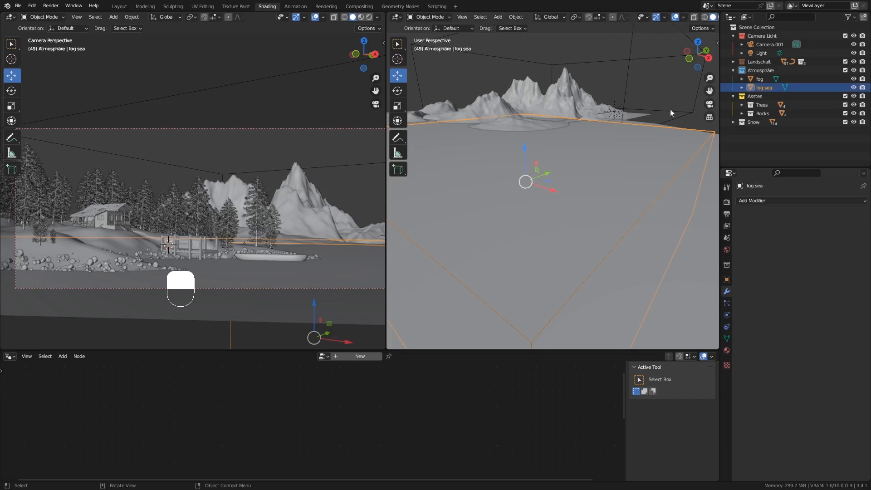
{"action": "left_click", "coordinate": [754, 70]}
{"action": "middle_click_drag", "start_coordinate": [657, 113], "coordinate": [554, 164]}
{"action": "middle_click_drag", "start_coordinate": [593, 185], "coordinate": [582, 183], "text": "shift"}
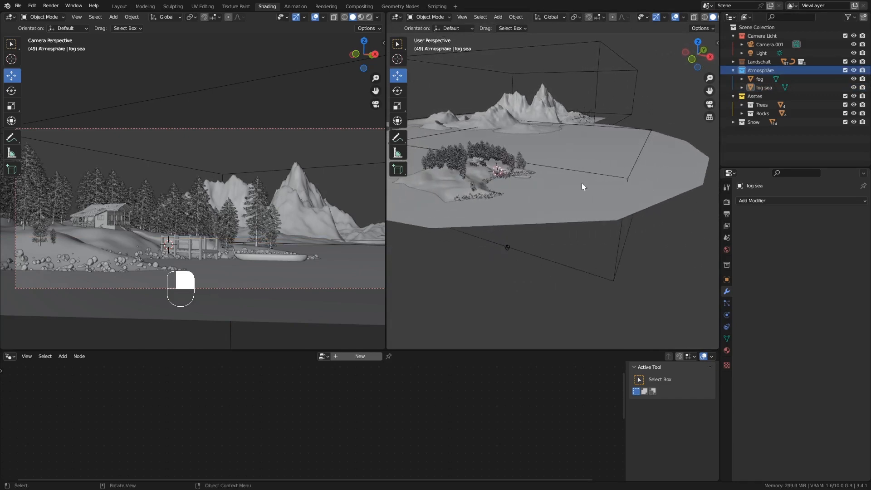
Create a new collection named 'snow plane' inside Atmosphäre.
{"action": "right_click", "coordinate": [761, 69]}
{"action": "left_click", "coordinate": [761, 69]}
{"action": "double_click", "coordinate": [774, 80]}
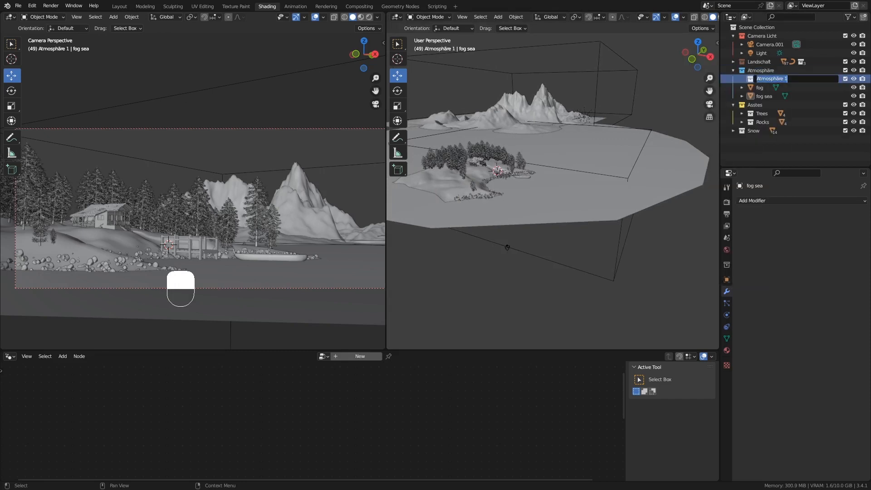
{"action": "type", "text": "snow plane"}
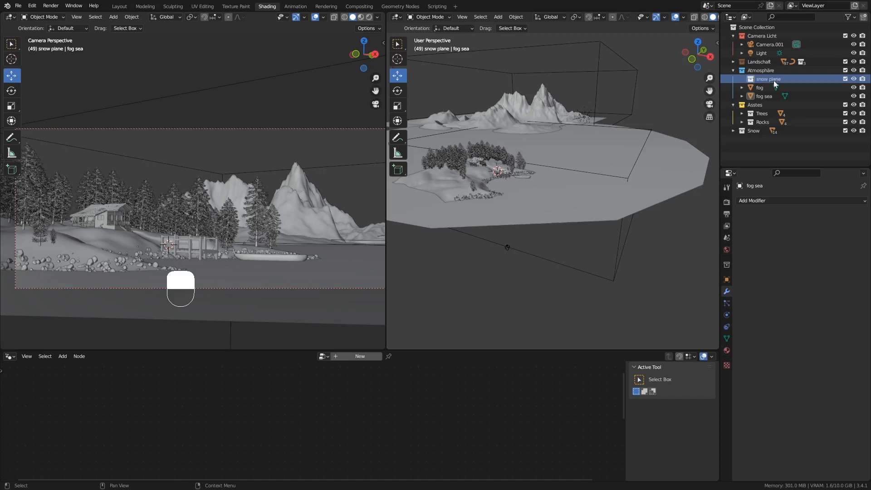
{"action": "key", "text": "Return"}
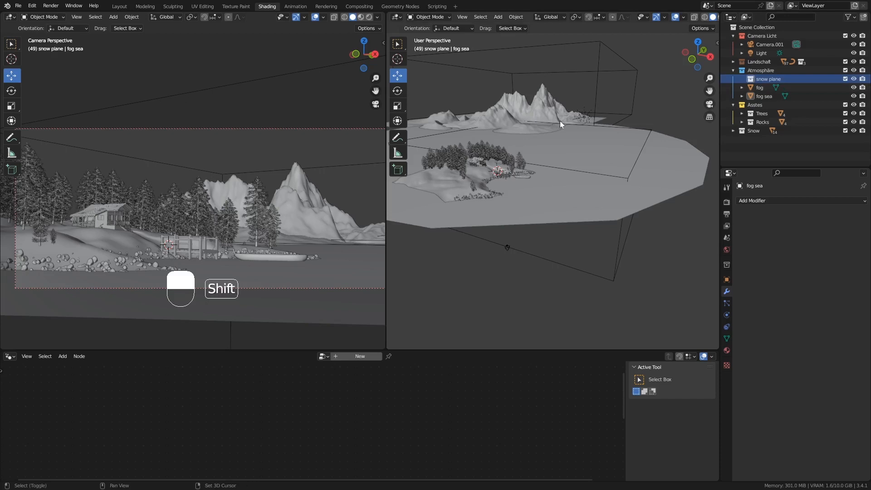
Add a Plane mesh and move it along the X axis.
{"action": "key", "text": "shift+a"}
{"action": "mouse_move", "coordinate": [553, 23]}
{"action": "left_click", "coordinate": [585, 24]}
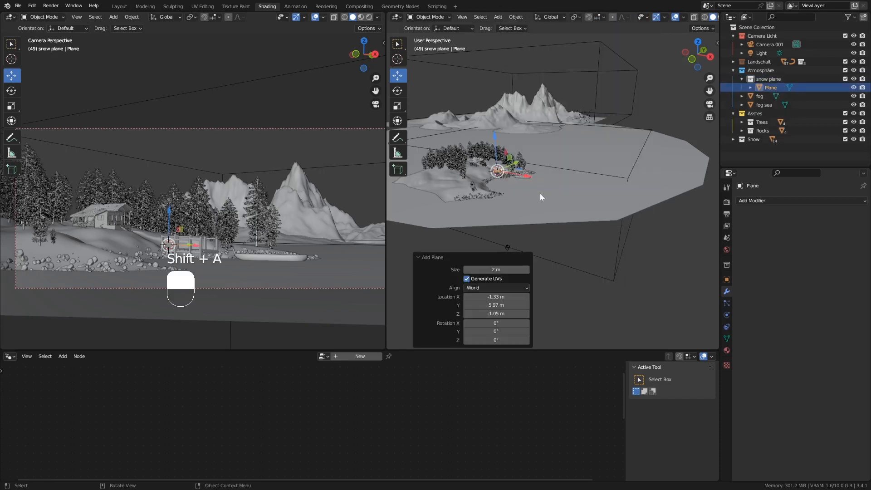
{"action": "key", "text": "g"}
{"action": "key", "text": "x"}
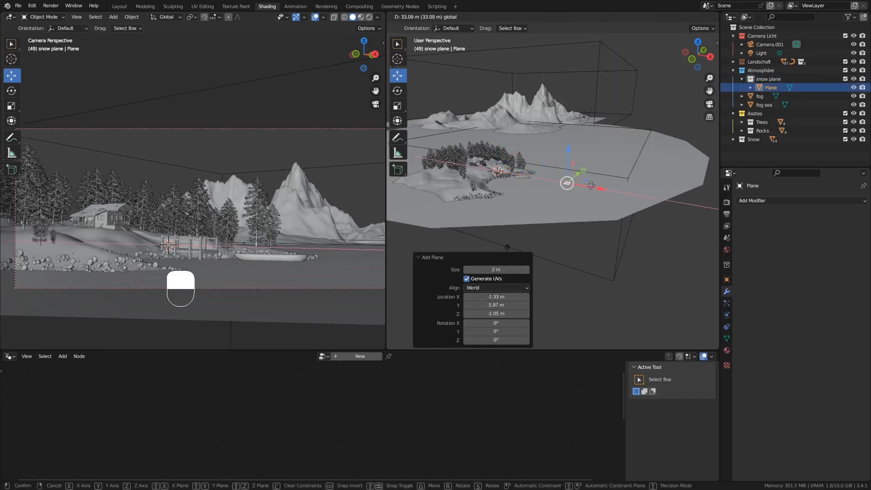
{"action": "left_click", "coordinate": [583, 179]}
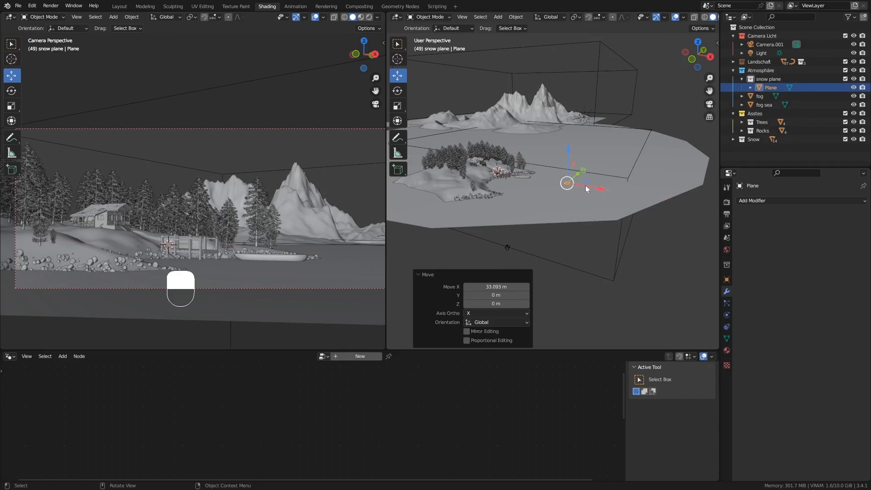
Scale the plane about 42 times, raise it about 22 m, and tilt it 16.8° about Y.
{"action": "key", "text": "s"}
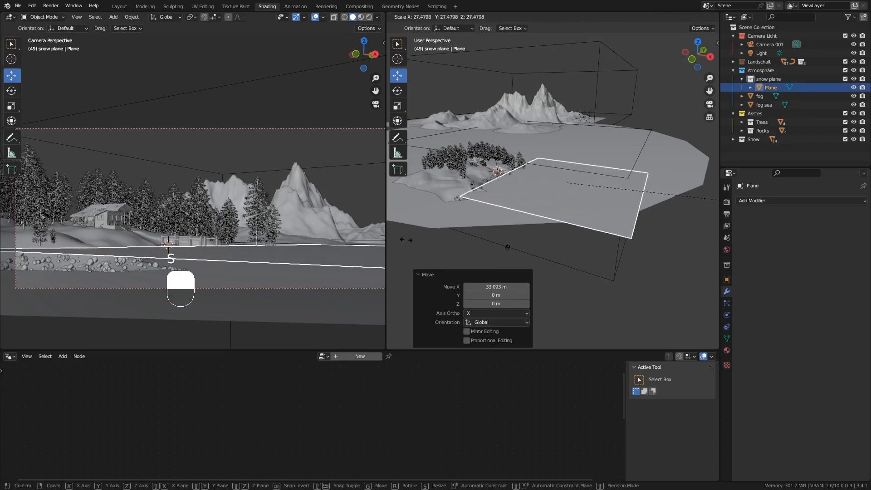
{"action": "left_click", "coordinate": [596, 212]}
{"action": "mouse_move", "coordinate": [597, 212]}
{"action": "middle_mouse_down"}
{"action": "mouse_move", "coordinate": [537, 222]}
{"action": "mouse_move", "coordinate": [611, 223]}
{"action": "middle_mouse_up"}
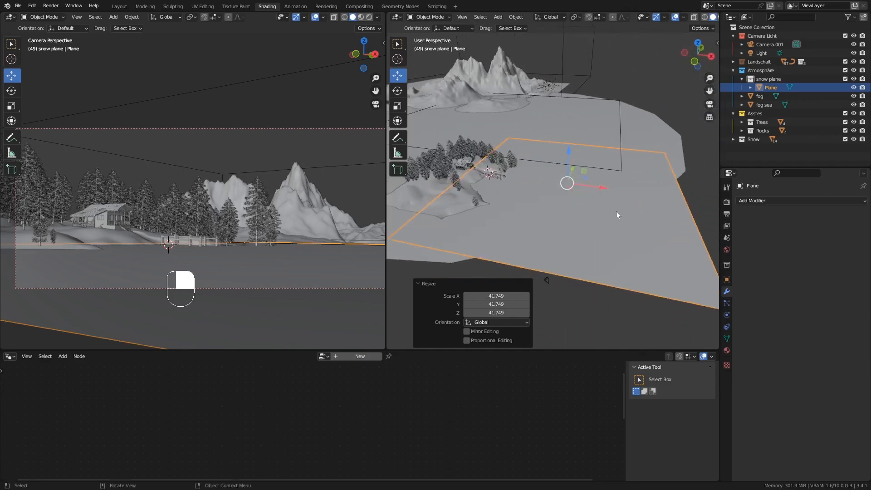
{"action": "left_click_drag", "start_coordinate": [568, 159], "coordinate": [573, 94]}
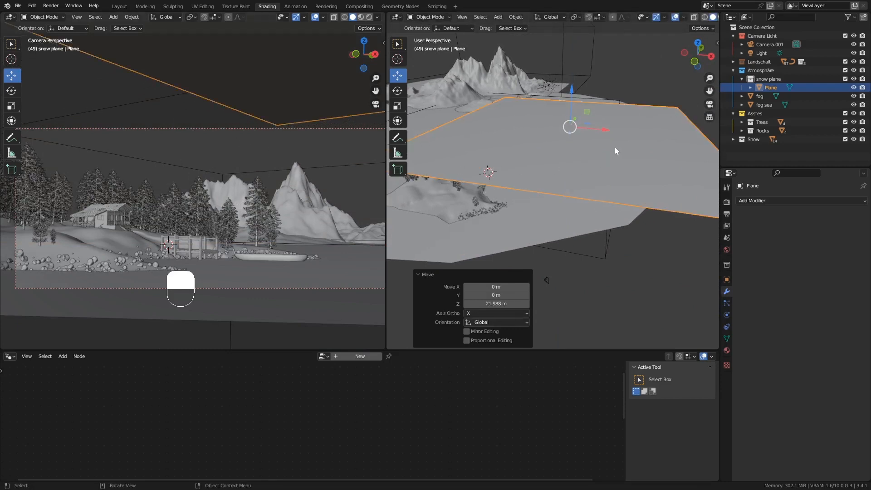
{"action": "key", "text": "r"}
{"action": "key", "text": "y"}
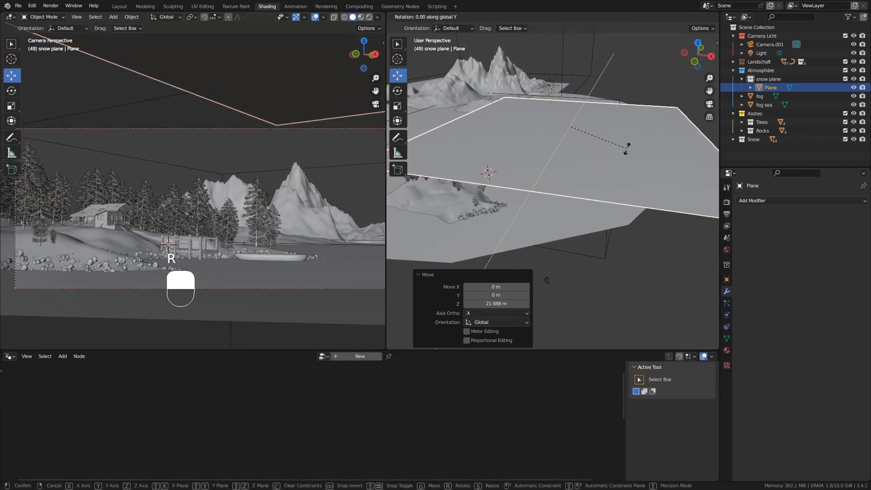
{"action": "left_click", "coordinate": [630, 178]}
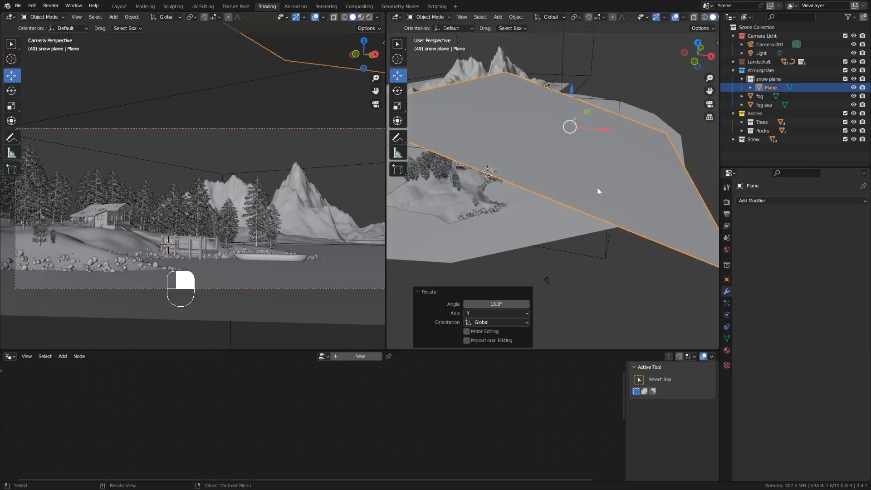
Shift the plane to -24.624 m along X and reframe the camera view.
{"action": "key", "text": "g"}
{"action": "key", "text": "x"}
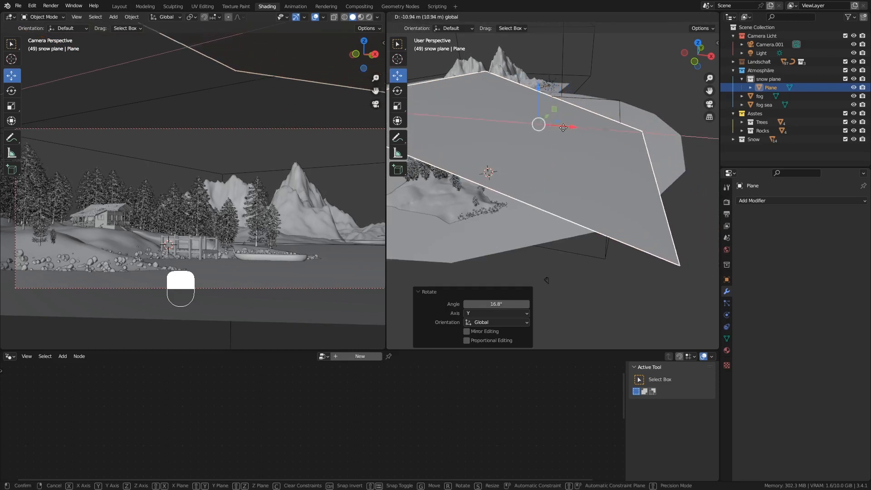
{"action": "left_click", "coordinate": [529, 129]}
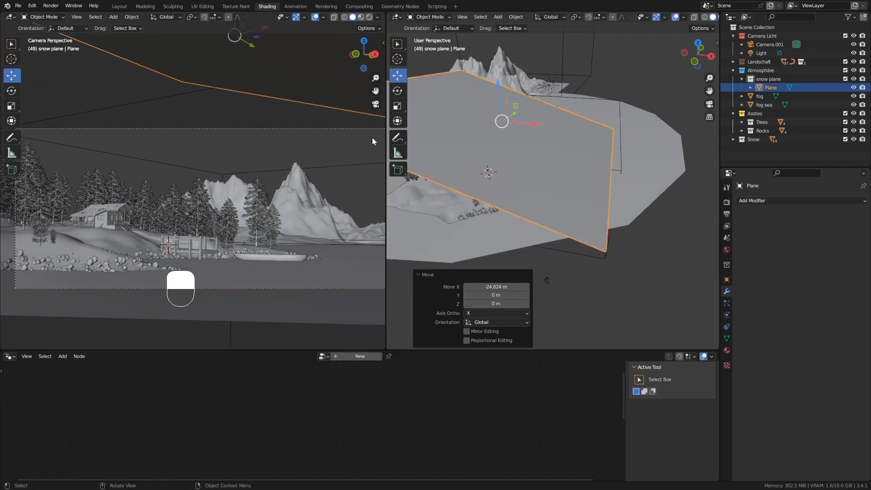
{"action": "scroll", "coordinate": [266, 161], "scroll_direction": "down", "scroll_amount": 1}
{"action": "middle_click_drag", "start_coordinate": [274, 167], "coordinate": [256, 174], "text": "shift"}
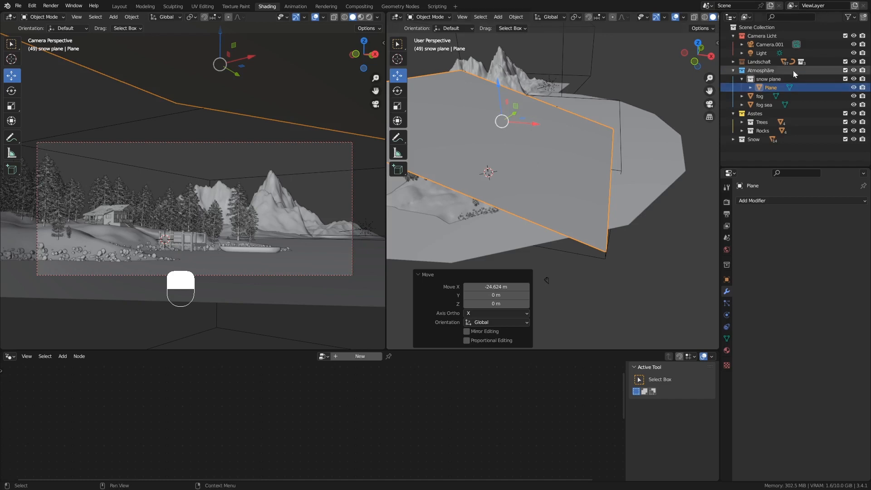
Create a new 'snow flake' collection inside snow plane.
{"action": "left_click", "coordinate": [769, 78]}
{"action": "right_click", "coordinate": [776, 78]}
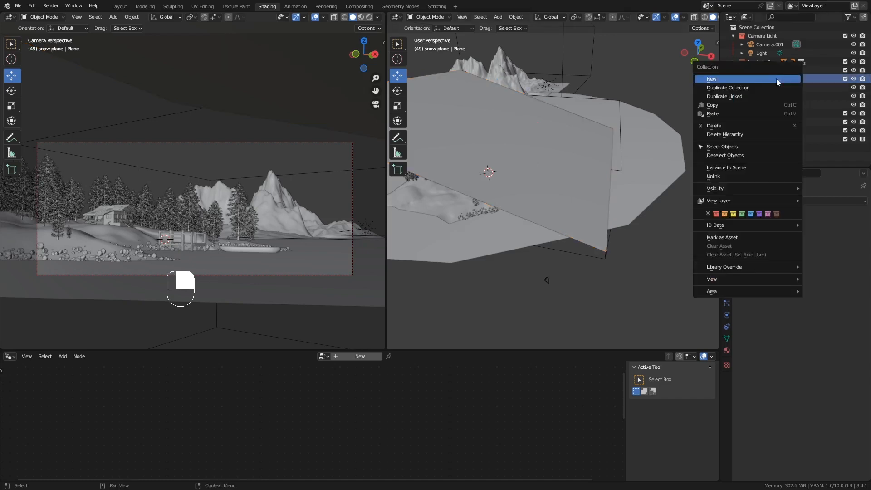
{"action": "left_click", "coordinate": [755, 78]}
{"action": "double_click", "coordinate": [779, 87]}
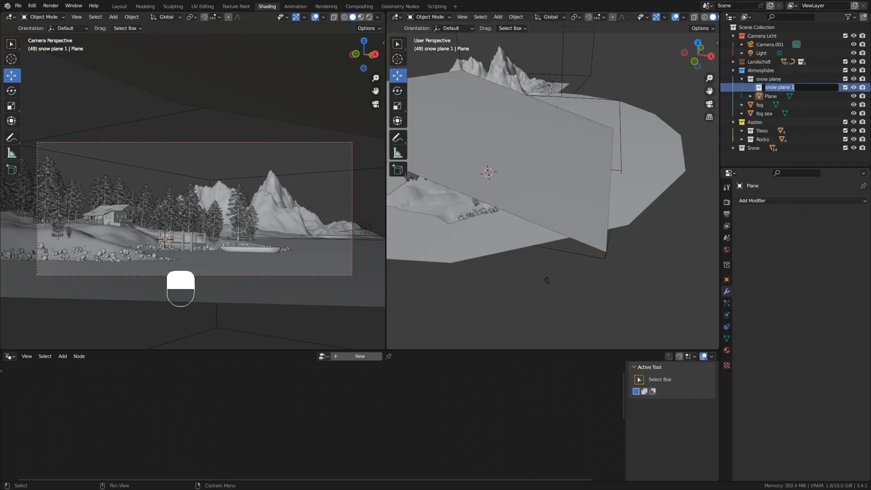
{"action": "type", "text": "snow flake"}
{"action": "key", "text": "Return"}
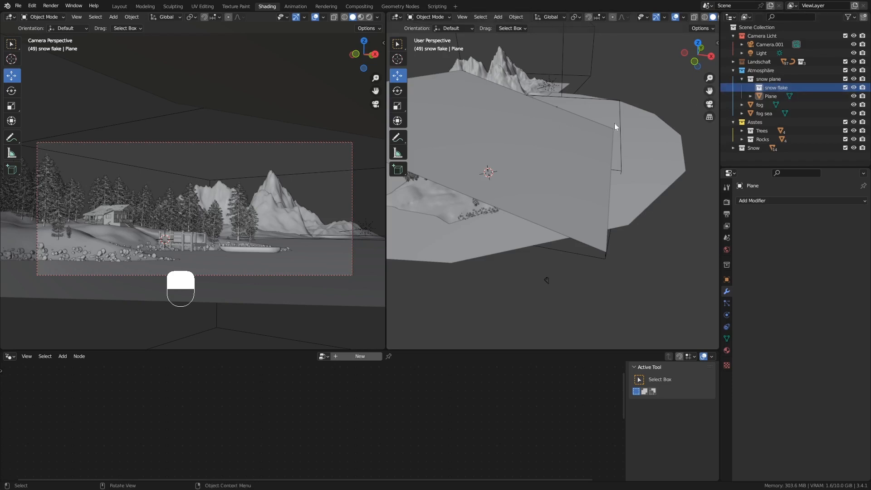
Add an Ico Sphere with 1 subdivision and a 0.3 m radius.
{"action": "key", "text": "shift+a"}
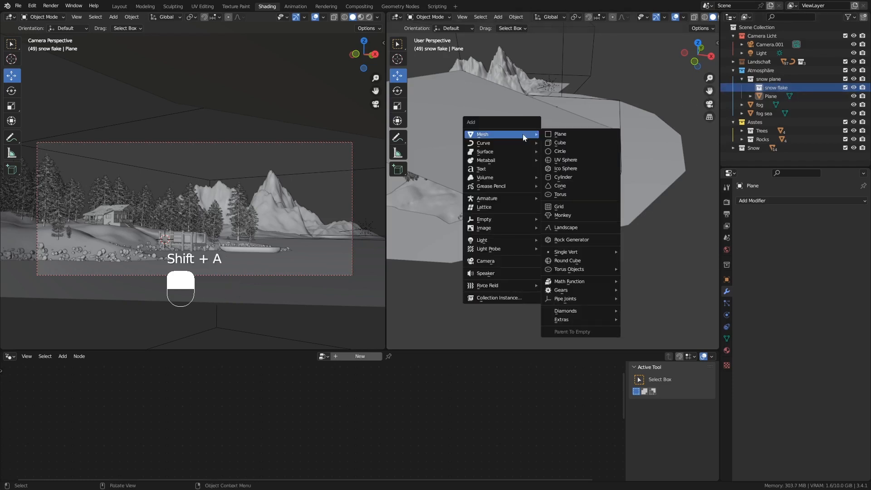
{"action": "left_click", "coordinate": [565, 168]}
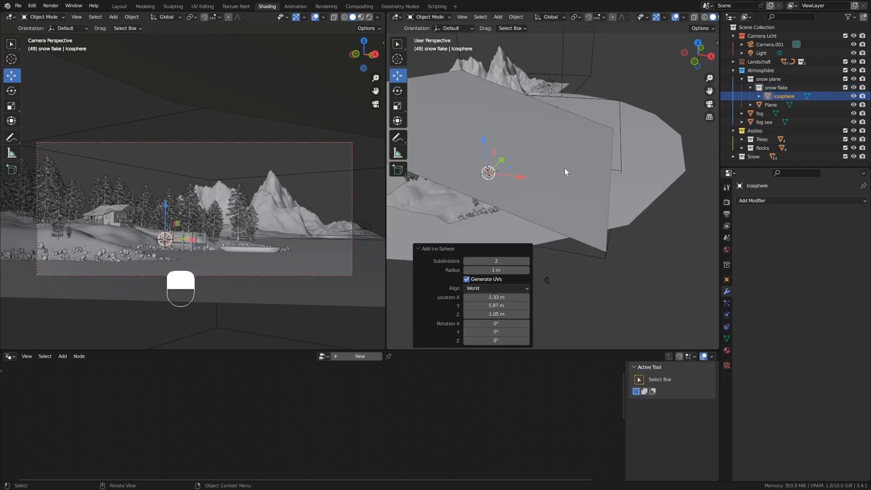
{"action": "mouse_move", "coordinate": [529, 171]}
{"action": "middle_mouse_down"}
{"action": "mouse_move", "coordinate": [555, 163]}
{"action": "mouse_move", "coordinate": [541, 165]}
{"action": "middle_mouse_up"}
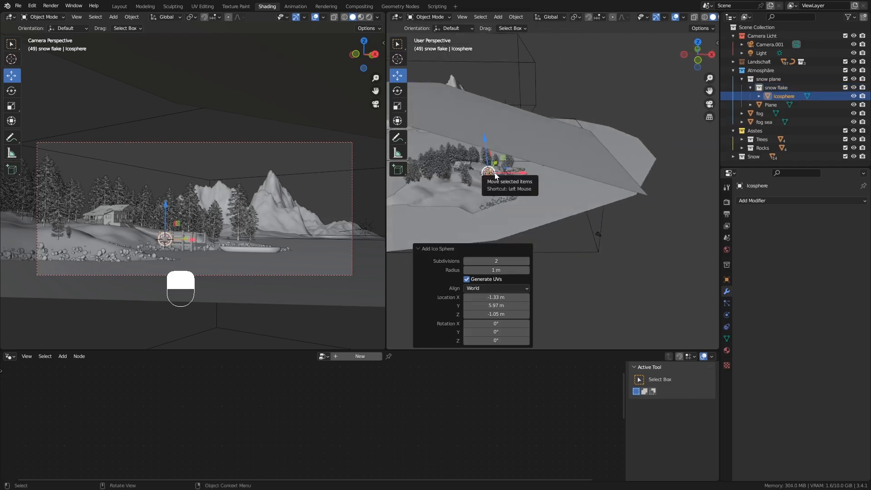
{"action": "key", "text": "KP_Decimal"}
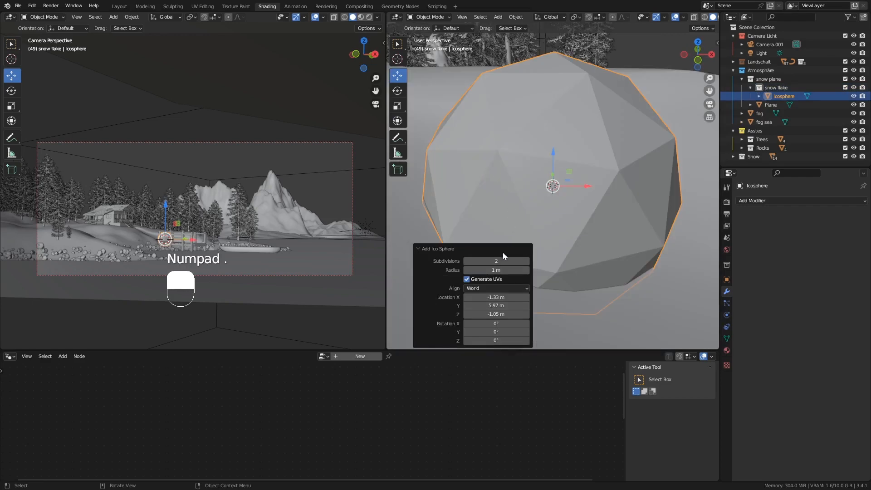
{"action": "left_click", "coordinate": [466, 260]}
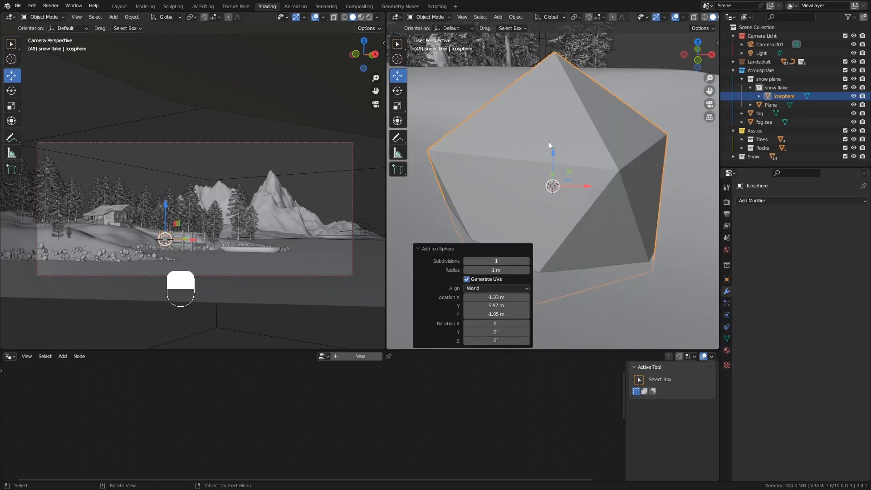
{"action": "left_click", "coordinate": [499, 270]}
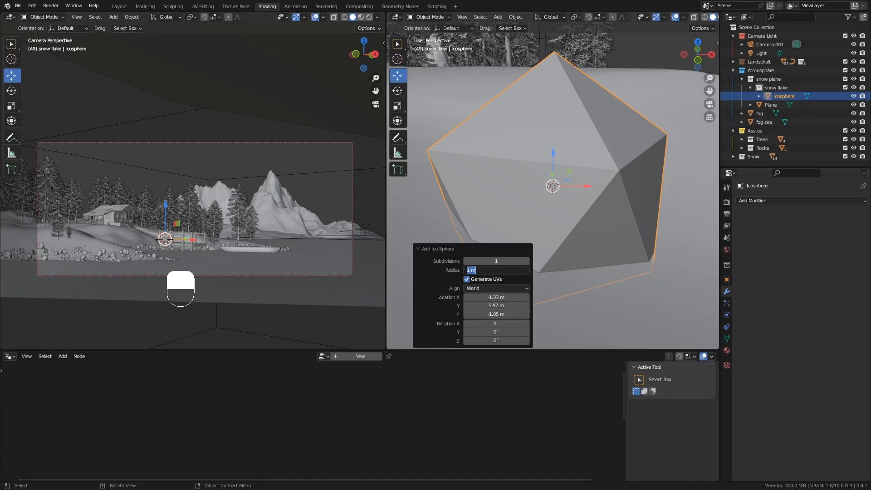
{"action": "type", "text": "0.3"}
{"action": "key", "text": "BackSpace"}
{"action": "type", "text": "3"}
{"action": "key", "text": "Return"}
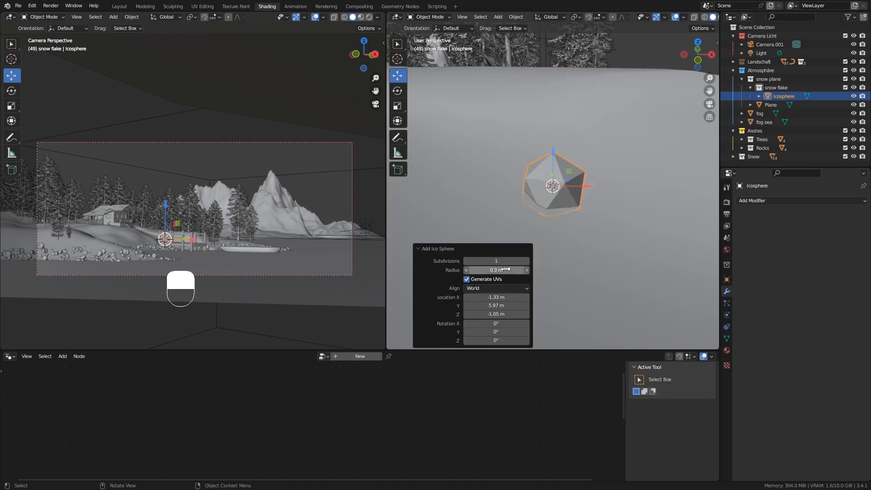
Raise the icosphere and slide it to -14.577 m along X.
{"action": "scroll", "coordinate": [512, 153], "scroll_direction": "down", "scroll_amount": 6}
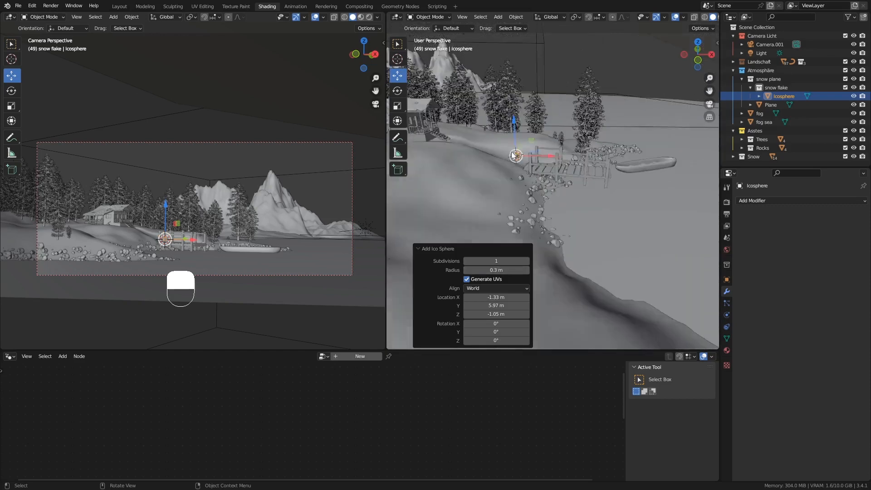
{"action": "scroll", "coordinate": [512, 155], "scroll_direction": "down", "scroll_amount": 3}
{"action": "middle_click_drag", "start_coordinate": [512, 155], "coordinate": [531, 152]}
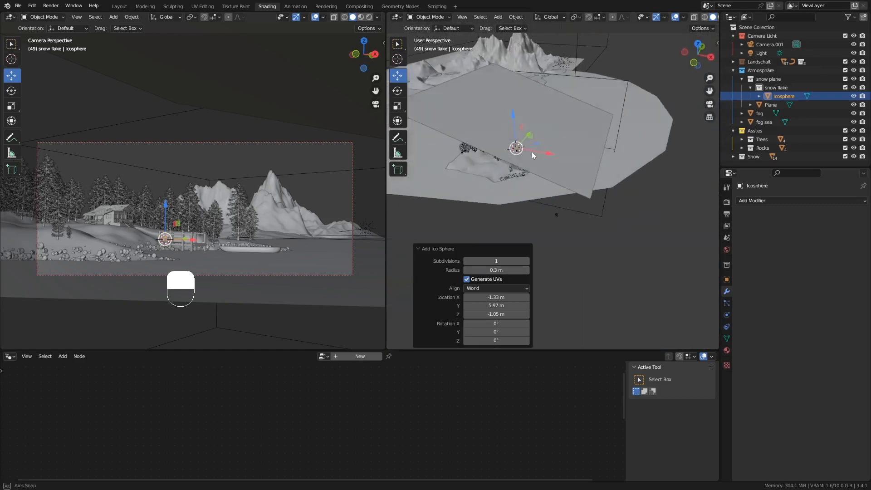
{"action": "left_click_drag", "start_coordinate": [551, 156], "coordinate": [650, 194]}
{"action": "left_click_drag", "start_coordinate": [625, 147], "coordinate": [640, 88]}
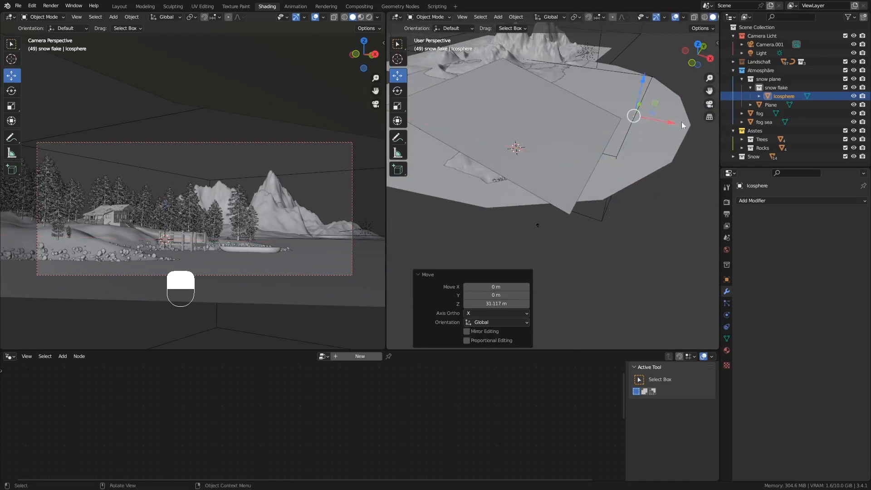
{"action": "left_click_drag", "start_coordinate": [648, 119], "coordinate": [612, 114]}
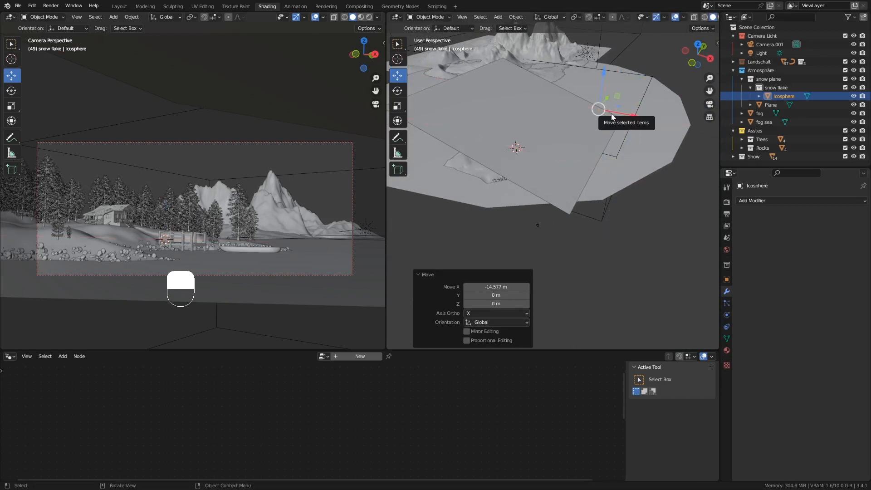
{"action": "key", "text": "KP_Decimal"}
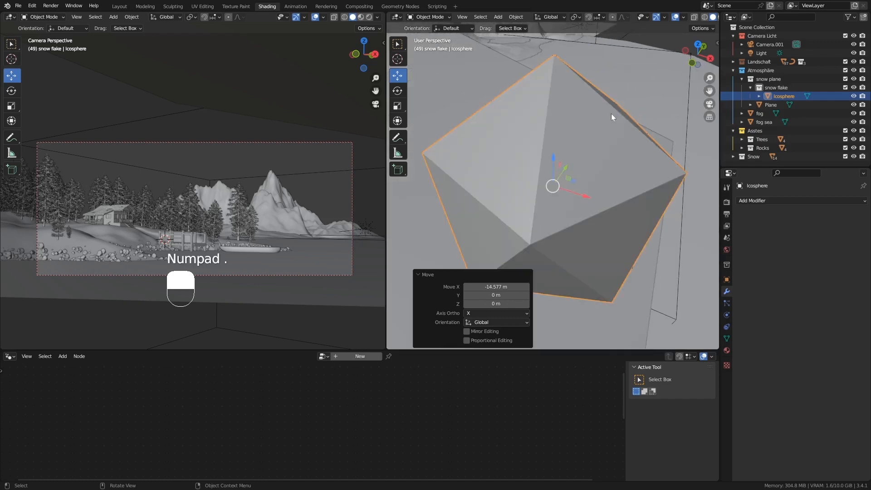
{"action": "middle_click_drag", "start_coordinate": [592, 146], "coordinate": [611, 135]}
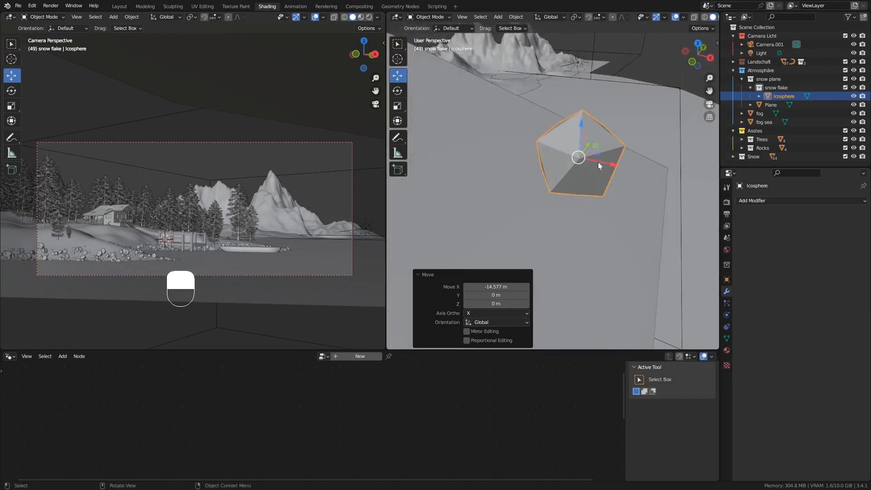
{"action": "middle_click_drag", "start_coordinate": [576, 143], "coordinate": [592, 142]}
Duplicate the icosphere twice, placing one copy along X and Icosphere.002 along Y.
{"action": "key", "text": "shift+d"}
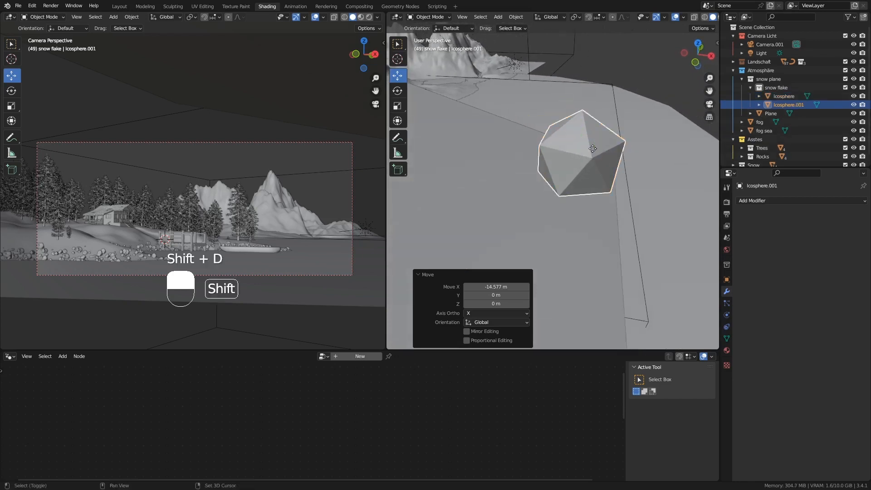
{"action": "left_click", "coordinate": [593, 149]}
{"action": "left_click_drag", "start_coordinate": [620, 166], "coordinate": [510, 131]}
{"action": "key", "text": "shift+d"}
{"action": "left_click", "coordinate": [510, 129]}
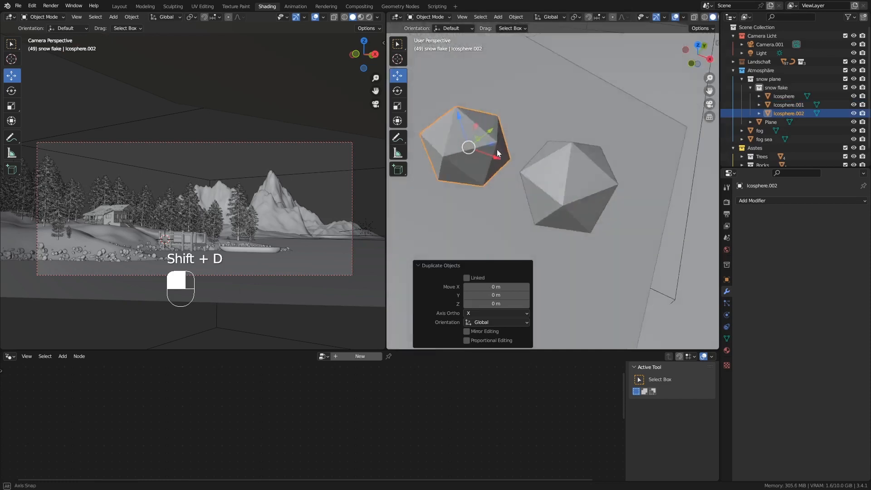
{"action": "middle_click_drag", "start_coordinate": [510, 129], "coordinate": [498, 135]}
{"action": "left_click_drag", "start_coordinate": [498, 135], "coordinate": [610, 93]}
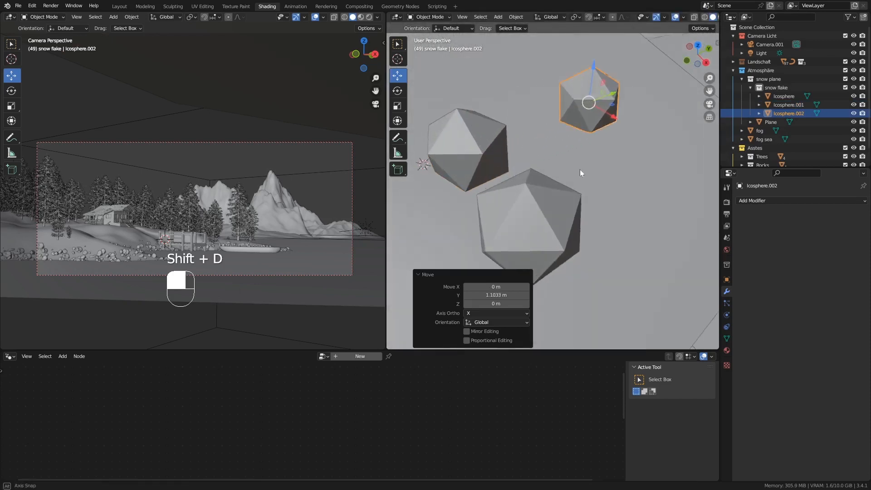
{"action": "middle_click_drag", "start_coordinate": [580, 170], "coordinate": [591, 197]}
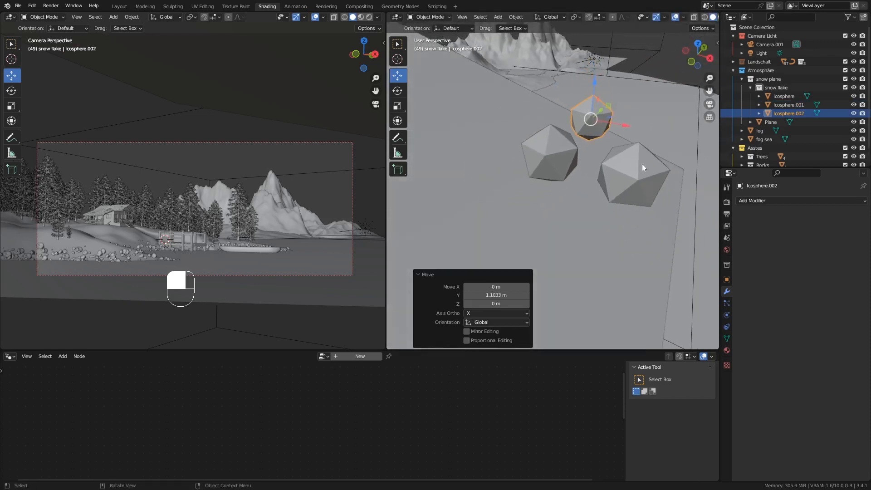
Stretch the original Icosphere vertically along Z.
{"action": "left_click", "coordinate": [638, 195]}
{"action": "key", "text": "s"}
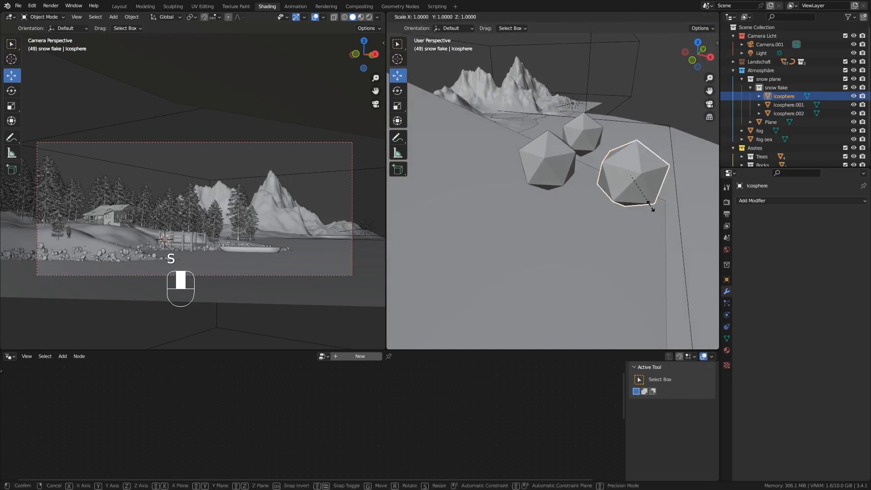
{"action": "key", "text": "z"}
{"action": "left_click", "coordinate": [656, 218]}
Scale Icosphere.001 to 0.713 and Icosphere.002 to 1.423, moving Icosphere.002 0.47 m along Y.
{"action": "left_click", "coordinate": [557, 165]}
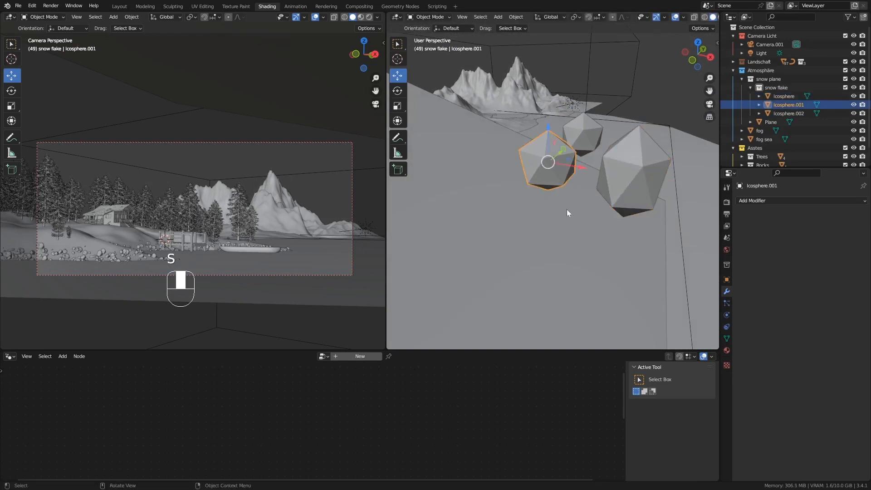
{"action": "key", "text": "s"}
{"action": "left_click", "coordinate": [570, 200]}
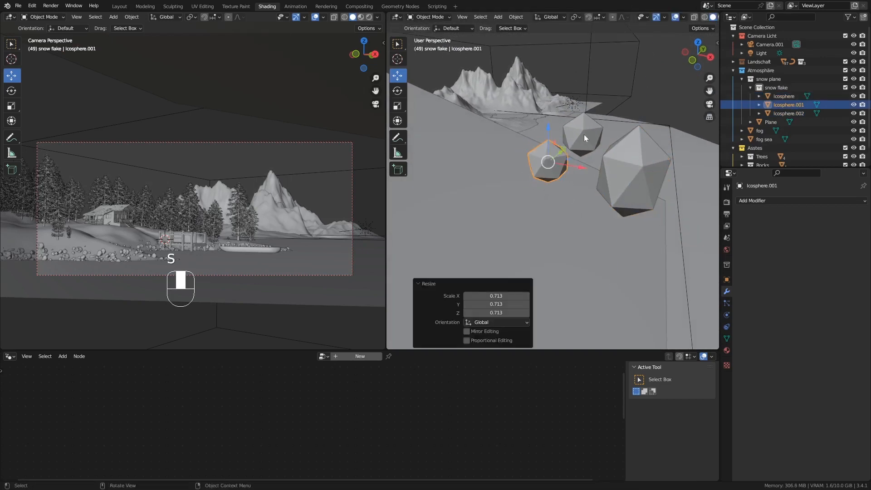
{"action": "left_click", "coordinate": [586, 139]}
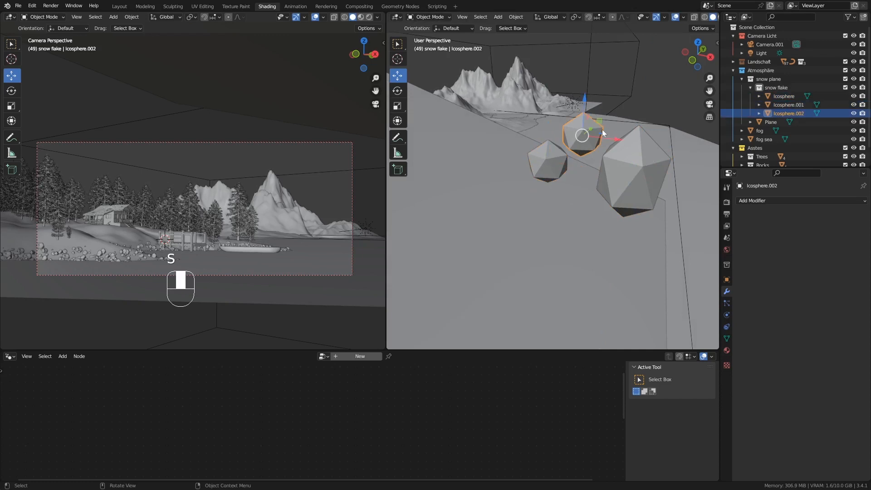
{"action": "key", "text": "s"}
{"action": "left_click", "coordinate": [610, 137]}
{"action": "middle_click_drag", "start_coordinate": [604, 141], "coordinate": [609, 132]}
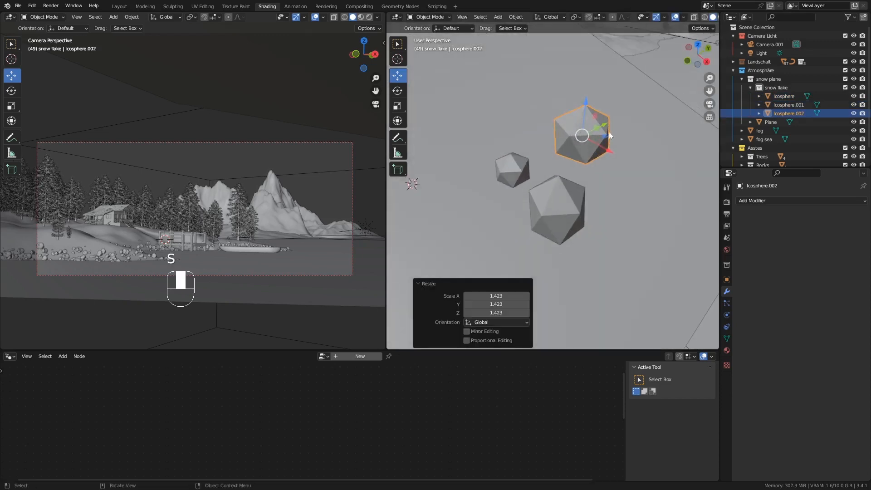
{"action": "left_click_drag", "start_coordinate": [603, 128], "coordinate": [624, 113]}
{"action": "middle_click_drag", "start_coordinate": [624, 113], "coordinate": [624, 183]}
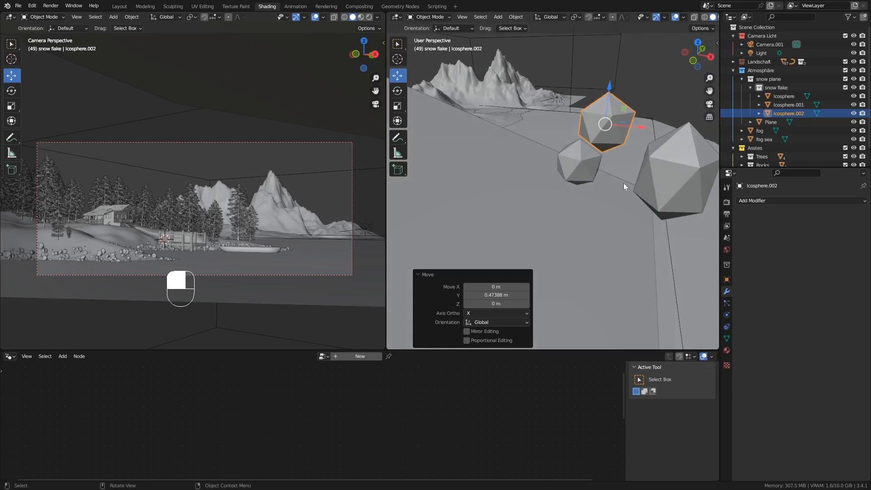
Apply Shade Smooth to an icosphere, then undo the accidental changes.
{"action": "right_click", "coordinate": [598, 125]}
{"action": "left_click", "coordinate": [589, 122]}
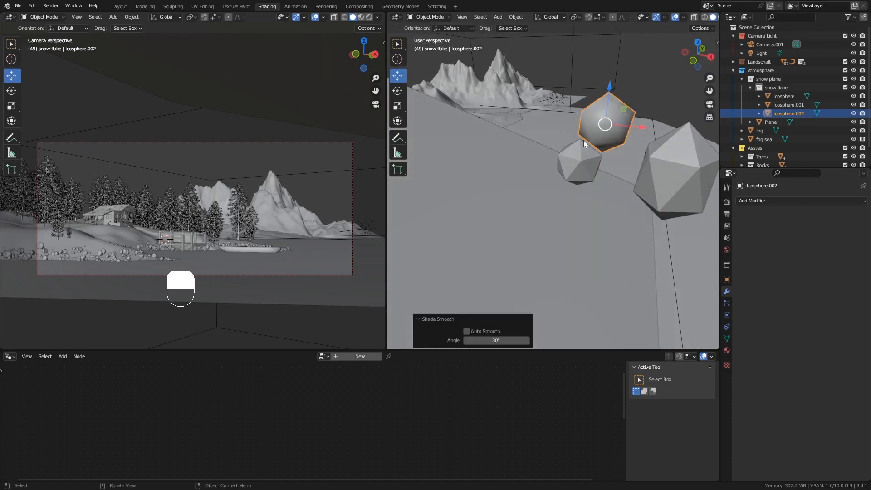
{"action": "right_click", "coordinate": [573, 147]}
{"action": "left_click", "coordinate": [571, 148]}
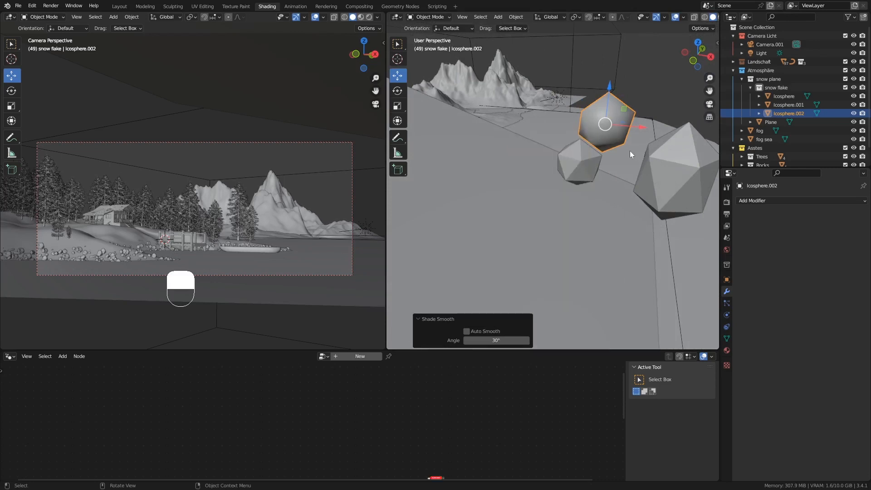
{"action": "left_click", "coordinate": [586, 162]}
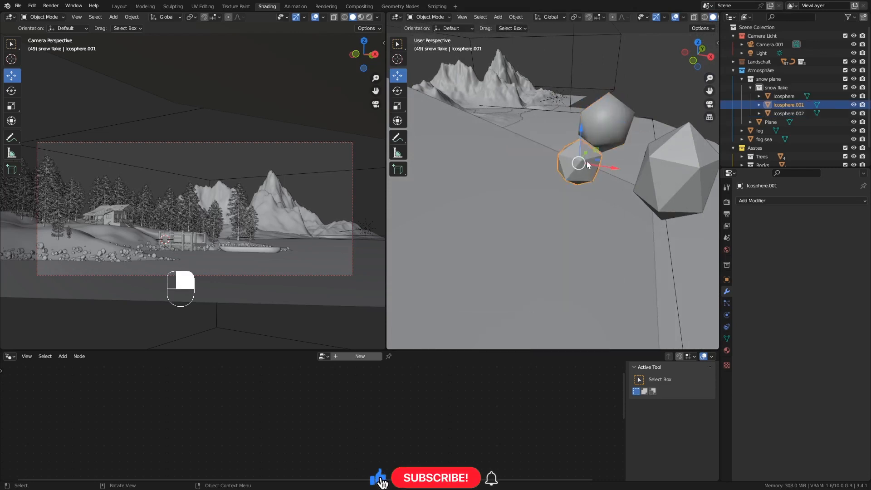
{"action": "key", "text": "ctrl+z"}
{"action": "key", "text": "ctrl+z"}
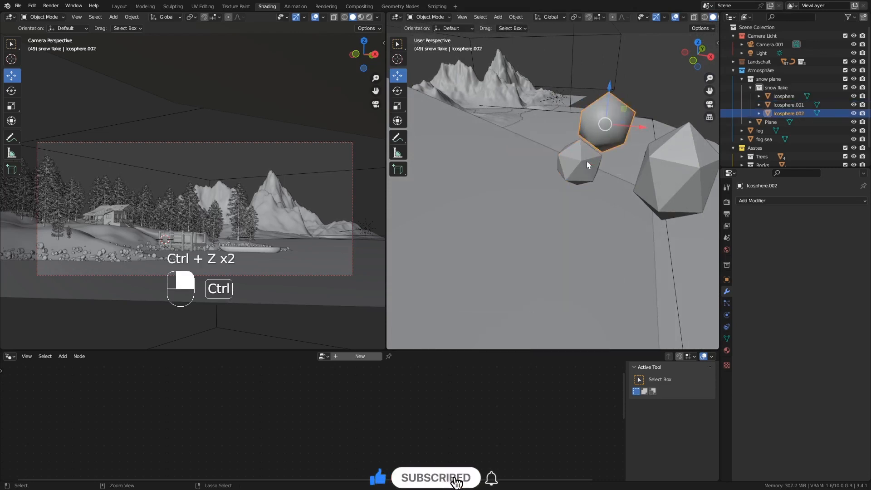
{"action": "key", "text": "ctrl+z"}
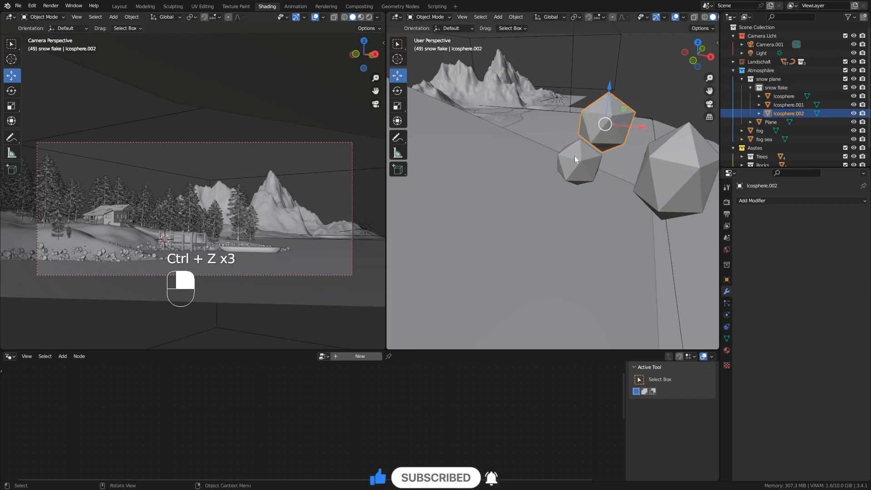
Shade Smooth the small icosphere, Icosphere.002 and the large Icosphere.
{"action": "left_click", "coordinate": [574, 156]}
{"action": "right_click", "coordinate": [585, 151]}
{"action": "left_click", "coordinate": [585, 151]}
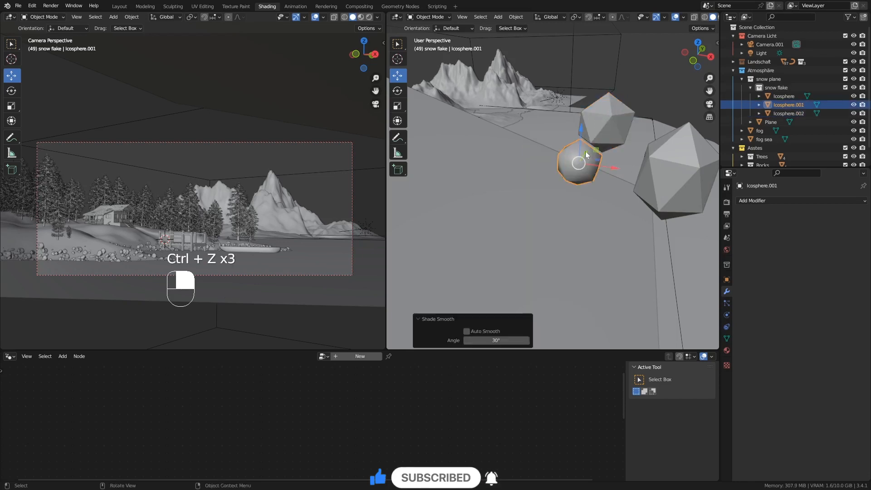
{"action": "left_click", "coordinate": [609, 115]}
{"action": "right_click", "coordinate": [610, 114]}
{"action": "left_click", "coordinate": [611, 113]}
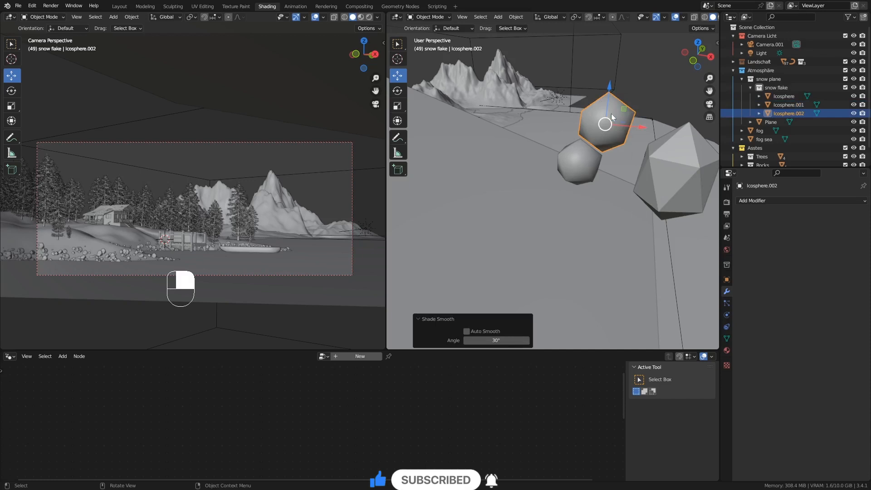
{"action": "left_click", "coordinate": [668, 151]}
{"action": "right_click", "coordinate": [674, 151]}
{"action": "left_click", "coordinate": [674, 151]}
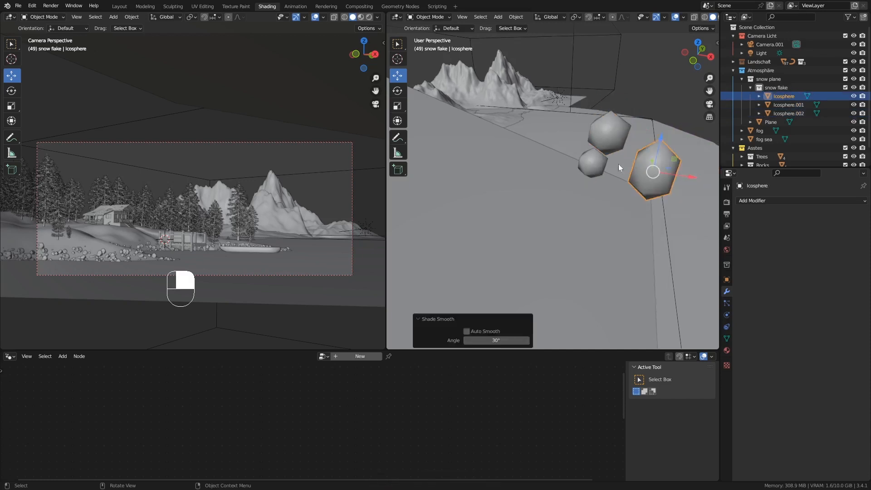
{"action": "scroll", "coordinate": [619, 164], "scroll_direction": "down", "scroll_amount": 5}
{"action": "scroll", "coordinate": [589, 191], "scroll_direction": "down", "scroll_amount": 2}
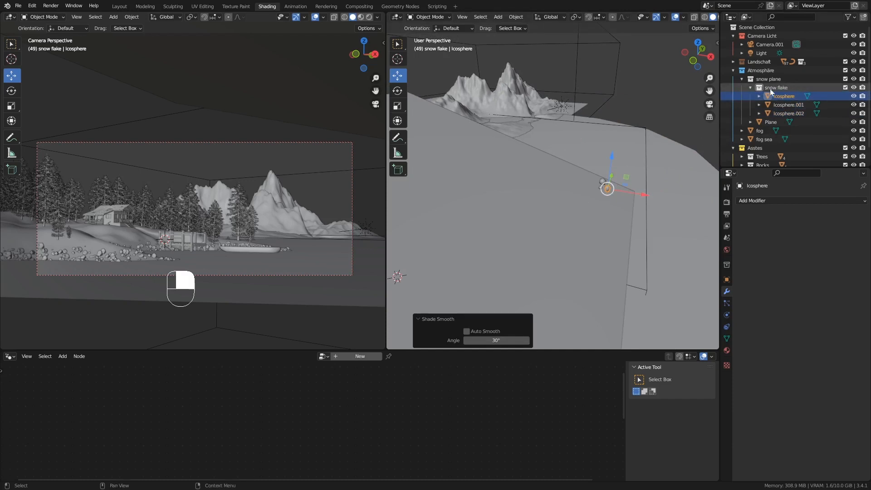
Give the snow Plane a particle system of 1000 particles over frames 1–200 and expand its Render panel.
{"action": "middle_click_drag", "start_coordinate": [603, 204], "coordinate": [565, 270]}
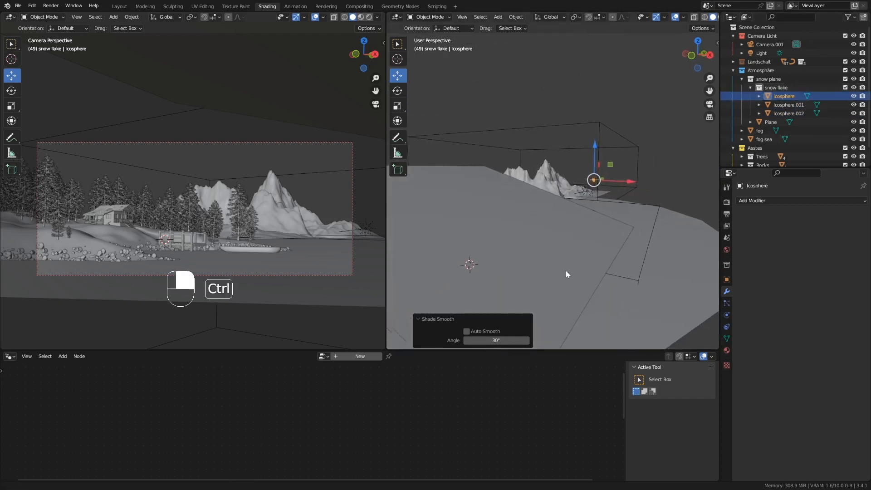
{"action": "left_click", "coordinate": [541, 229]}
{"action": "middle_click_drag", "start_coordinate": [494, 235], "coordinate": [610, 190], "text": "shift"}
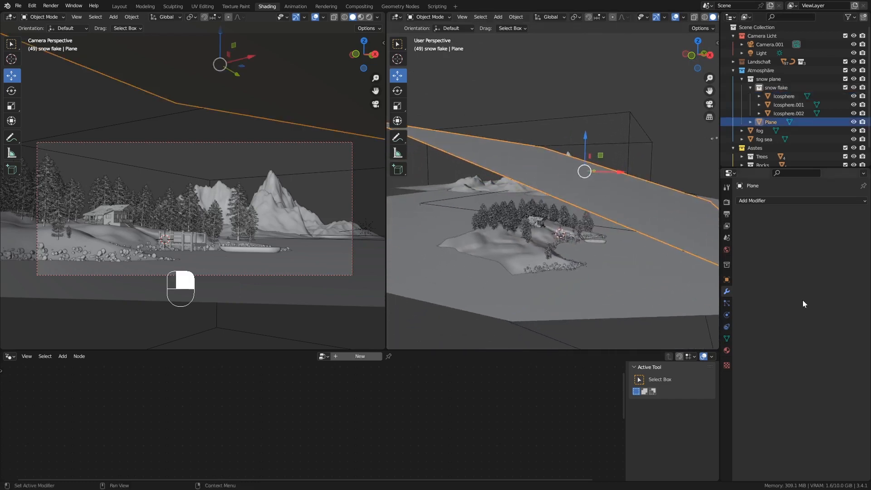
{"action": "left_click", "coordinate": [727, 303]}
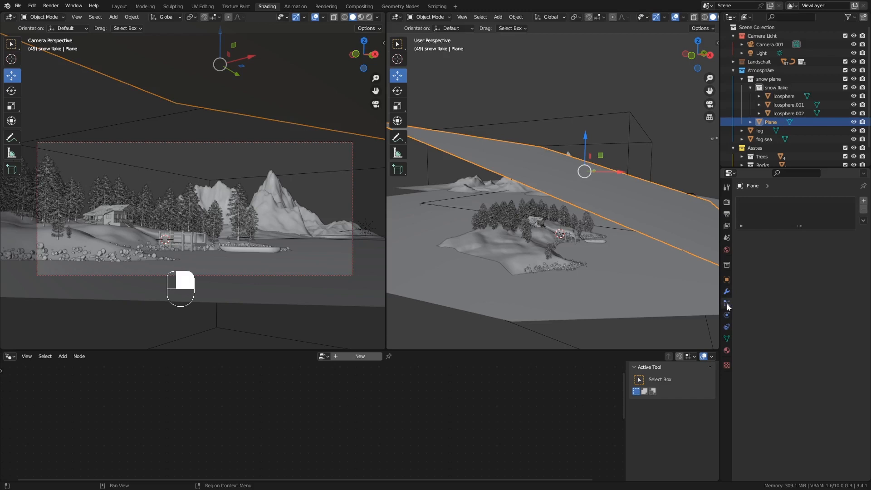
{"action": "left_click", "coordinate": [863, 201]}
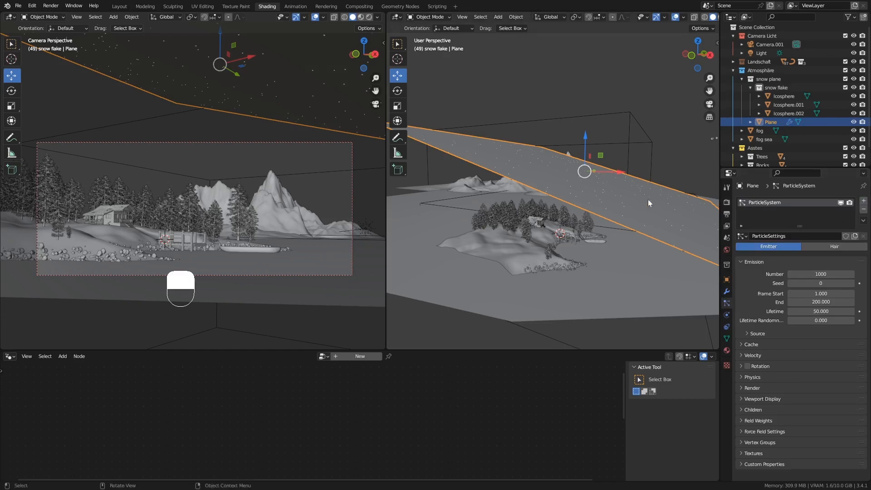
{"action": "middle_click_drag", "start_coordinate": [632, 192], "coordinate": [638, 179]}
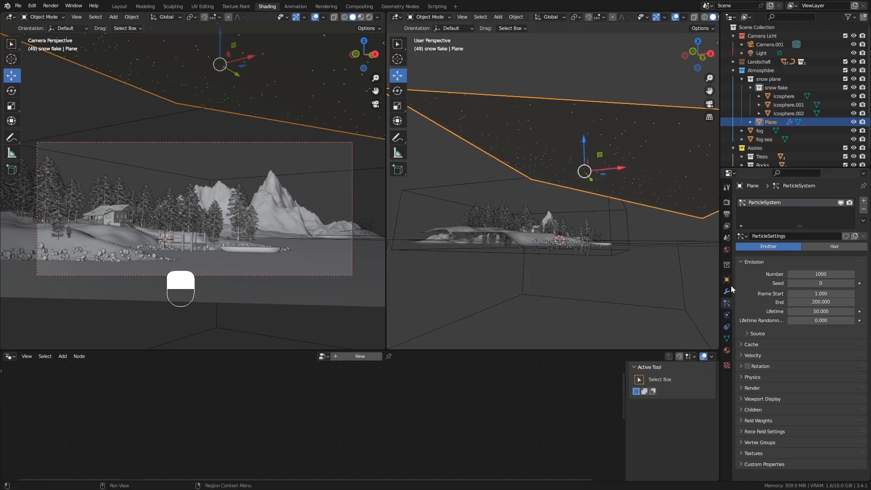
{"action": "left_click", "coordinate": [753, 387]}
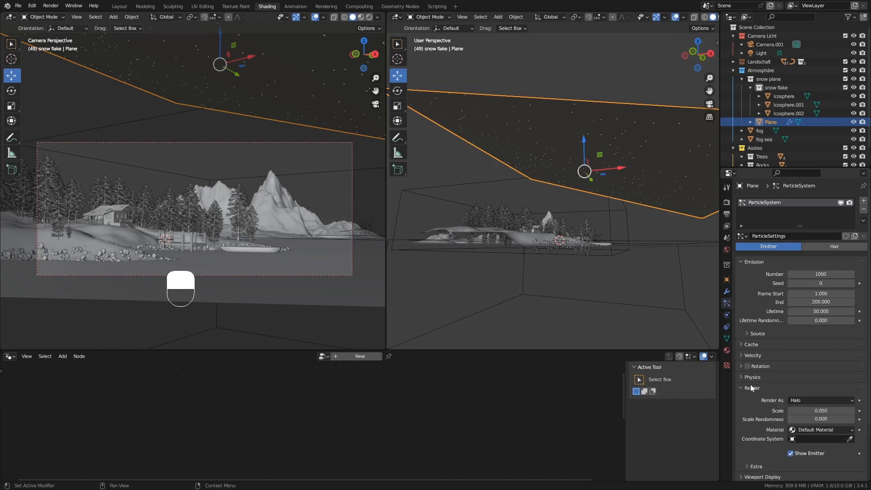
Set particle Render As to Collection with 'snow flake' as the instance collection.
{"action": "left_click", "coordinate": [821, 402]}
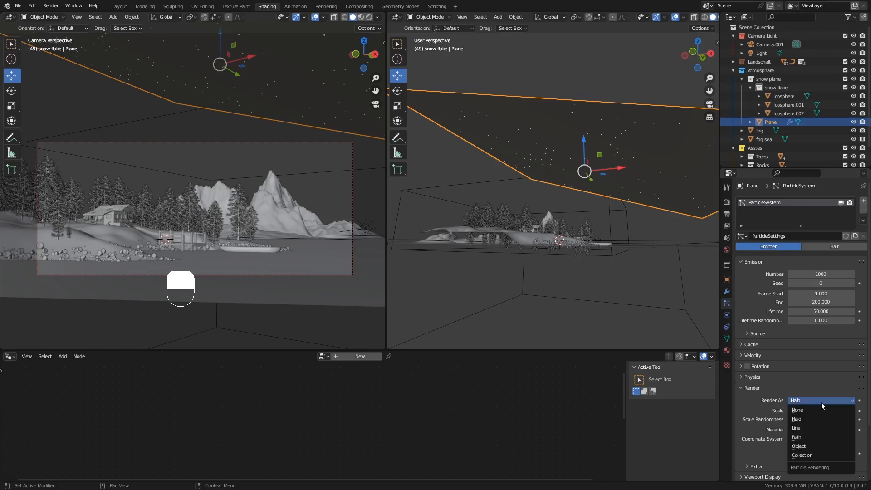
{"action": "left_click", "coordinate": [819, 455]}
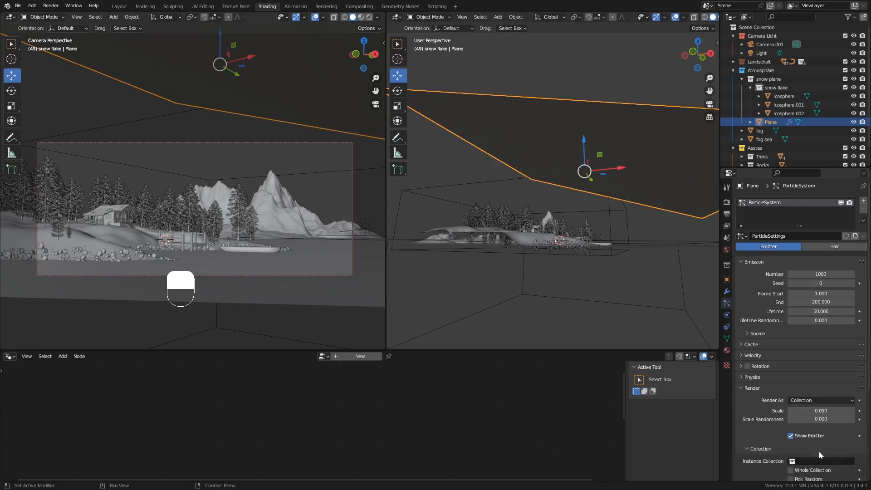
{"action": "left_click", "coordinate": [814, 461]}
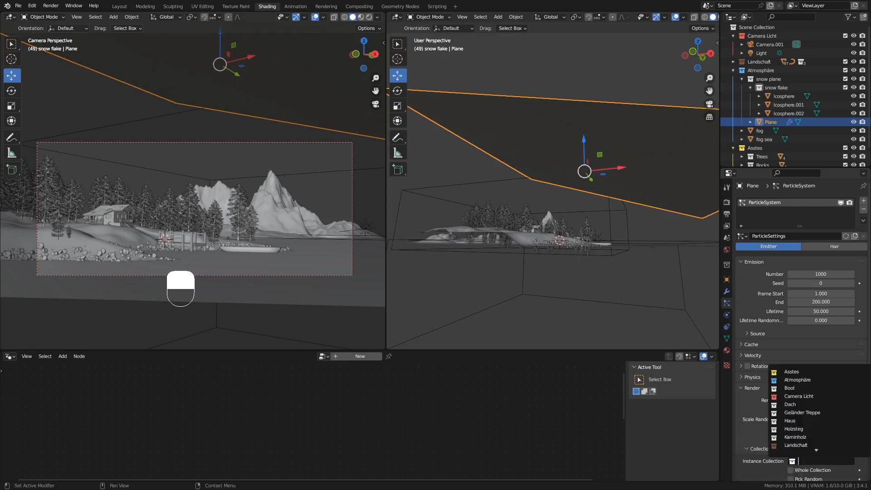
{"action": "type", "text": "sn"}
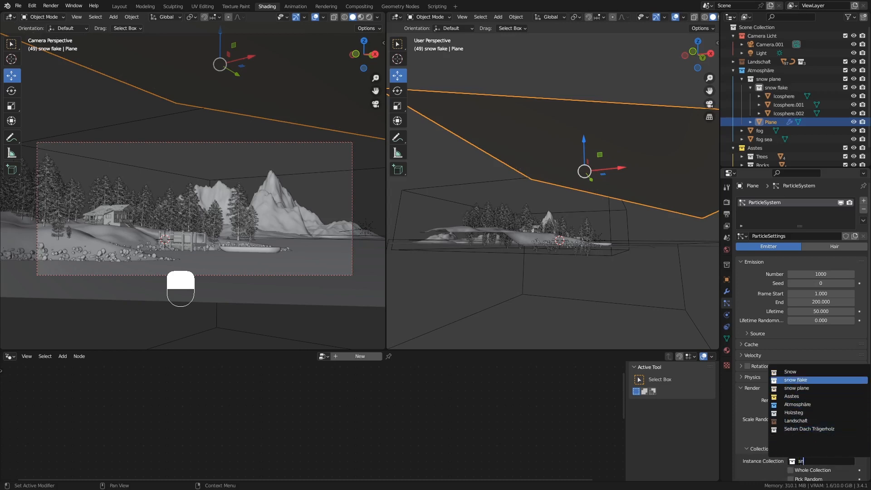
{"action": "left_click", "coordinate": [811, 381]}
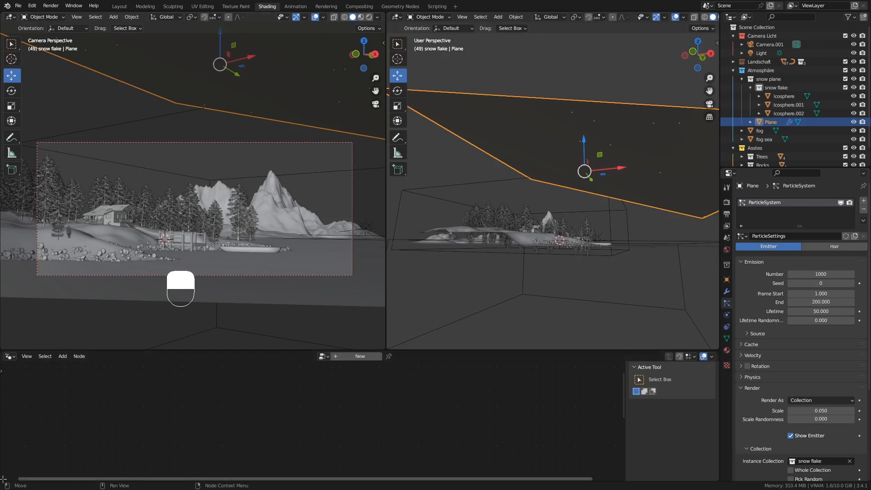
Split off a new bottom area, turn it into a Timeline, and make it taller.
{"action": "left_click_drag", "start_coordinate": [4, 480], "coordinate": [5, 448]}
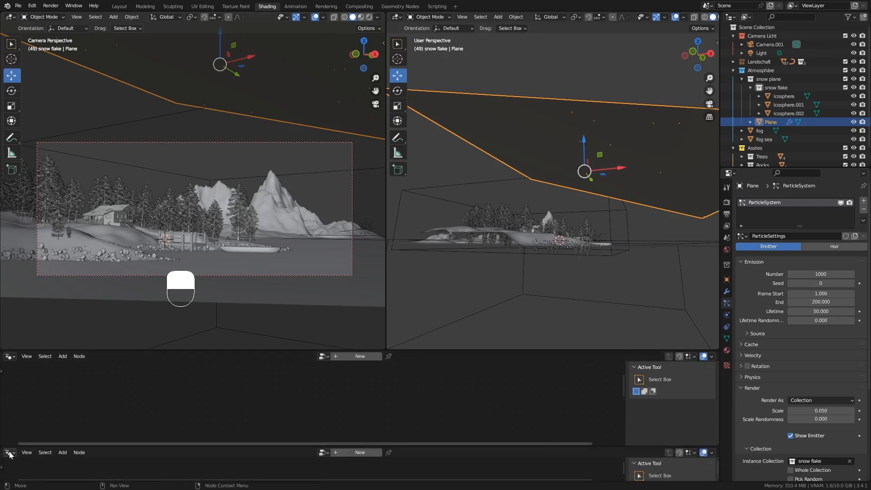
{"action": "left_click", "coordinate": [9, 453]}
{"action": "mouse_move", "coordinate": [28, 453]}
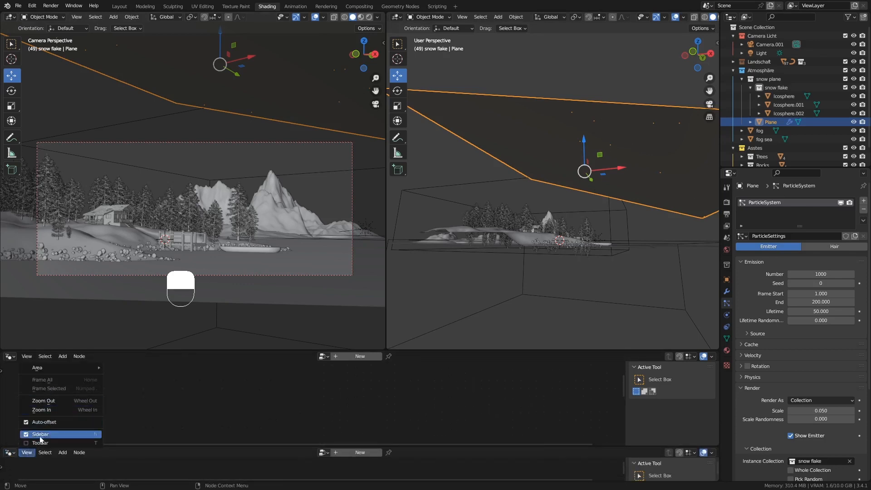
{"action": "left_click", "coordinate": [10, 453]}
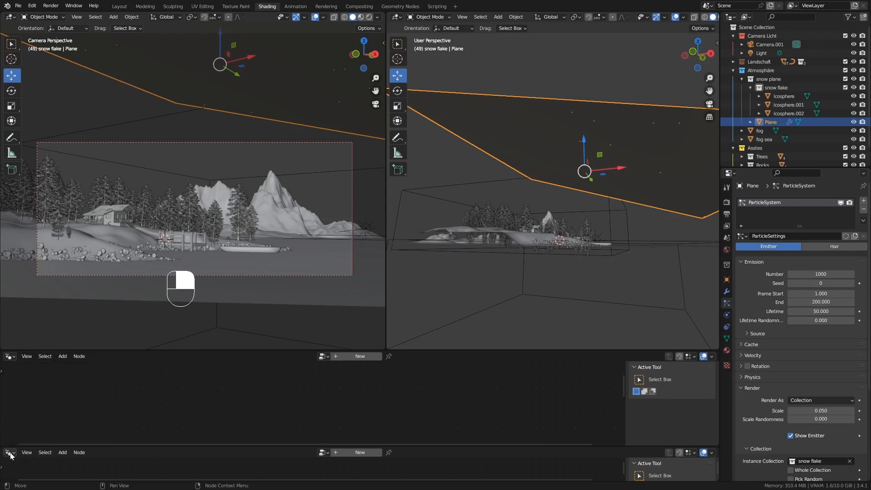
{"action": "left_click", "coordinate": [11, 455]}
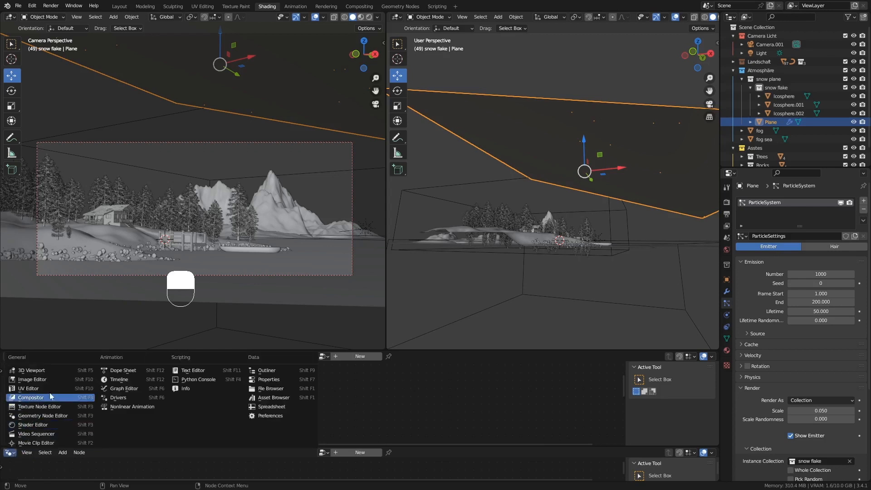
{"action": "left_click", "coordinate": [114, 380]}
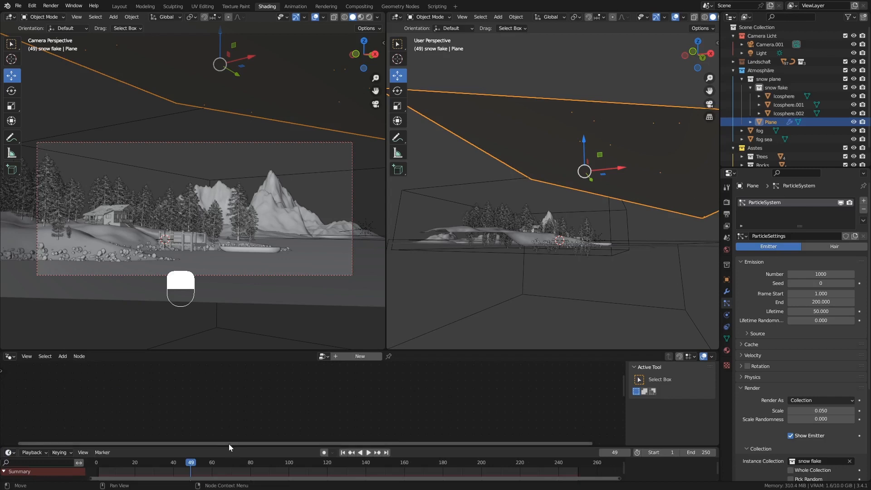
{"action": "left_click_drag", "start_coordinate": [229, 444], "coordinate": [229, 408]}
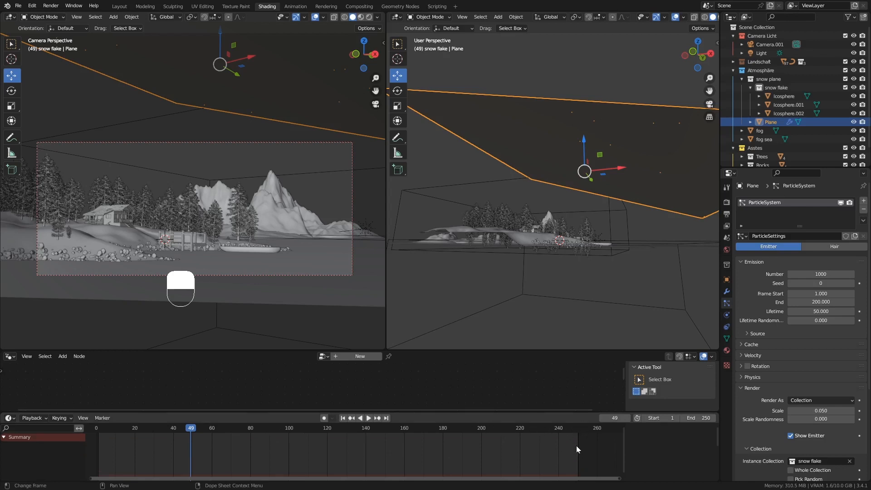
Set the animation end frame to 150 and jump back to frame 1.
{"action": "left_click", "coordinate": [699, 418]}
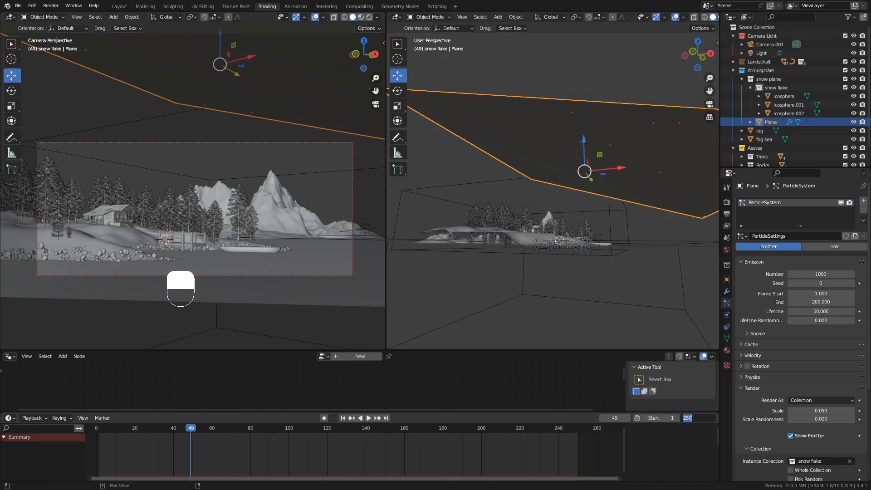
{"action": "type", "text": "150"}
{"action": "key", "text": "Return"}
{"action": "middle_click_drag", "start_coordinate": [282, 458], "coordinate": [377, 452]}
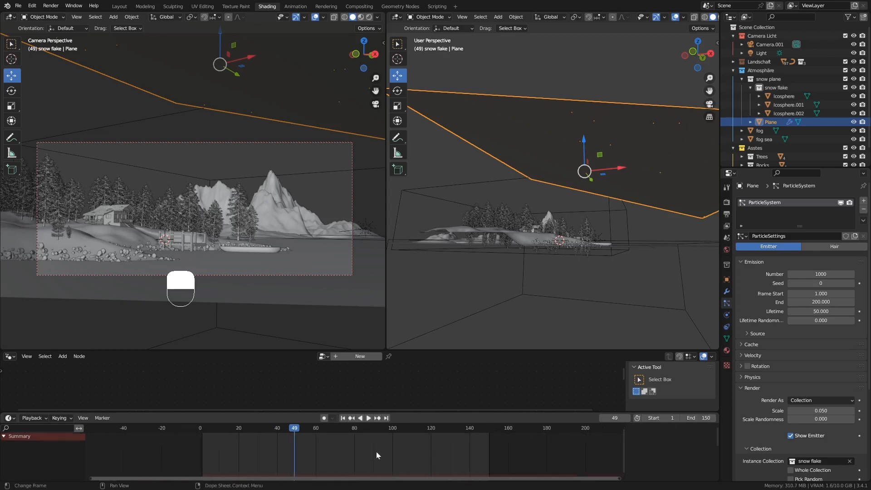
{"action": "left_click", "coordinate": [342, 418]}
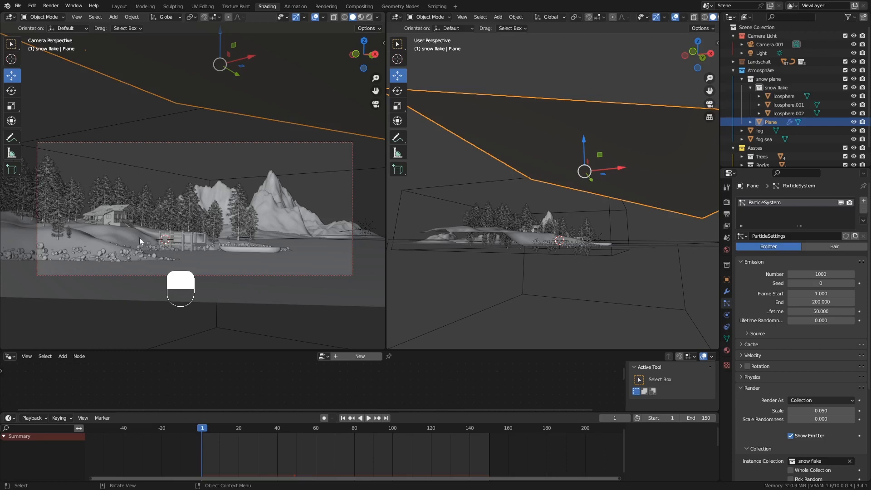
Hide the Land object's generated trees by disabling the geo trees modifier in the viewport.
{"action": "left_click", "coordinate": [114, 233]}
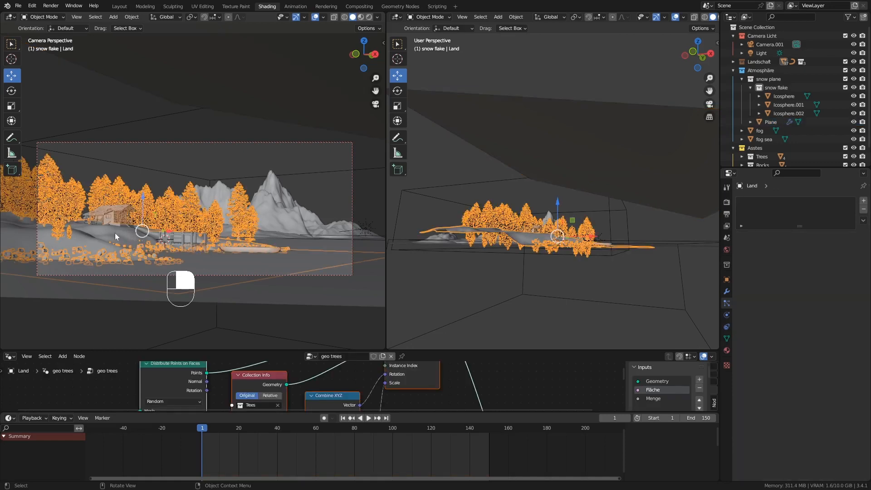
{"action": "left_click", "coordinate": [725, 294]}
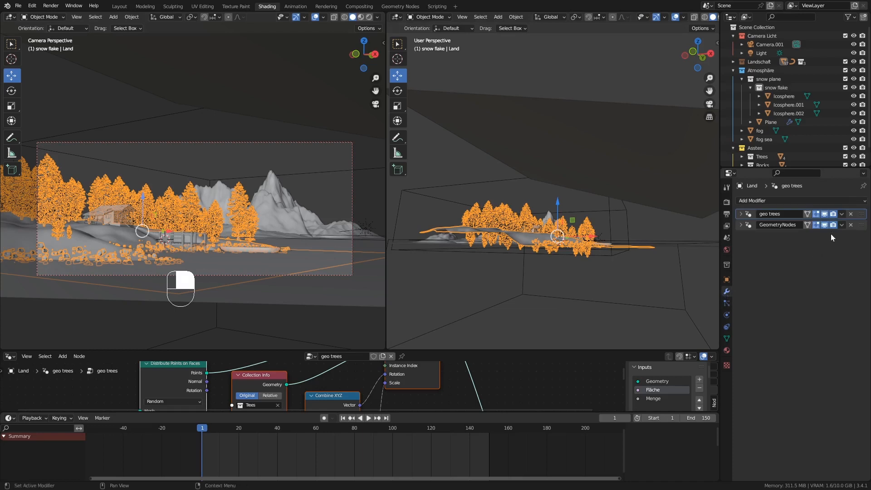
{"action": "left_click", "coordinate": [824, 213]}
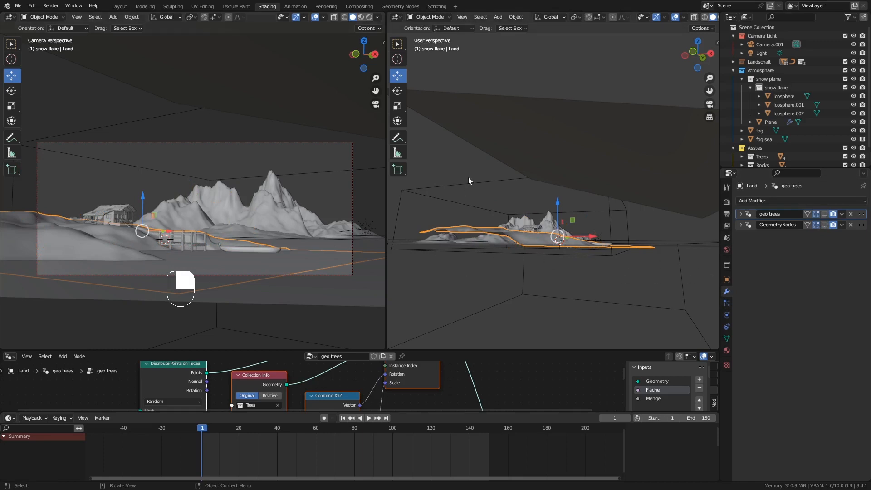
Select the snow Plane, show its particle settings and play the snowfall animation.
{"action": "left_click", "coordinate": [521, 132]}
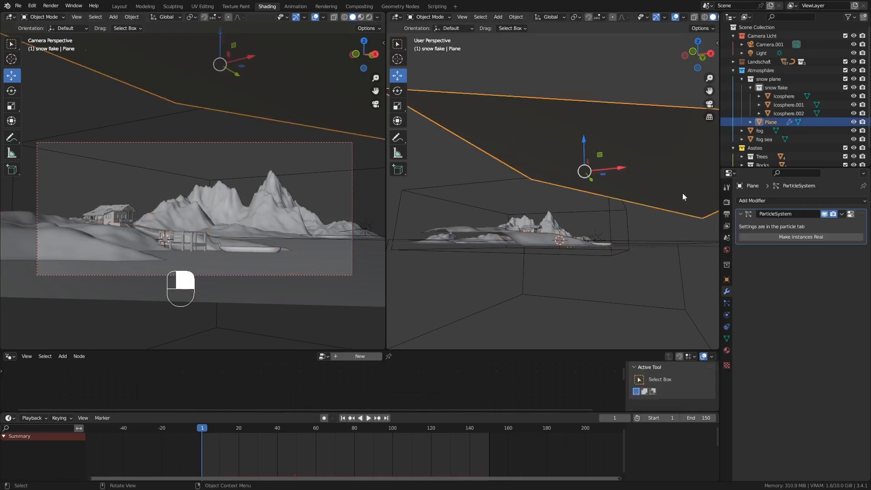
{"action": "left_click", "coordinate": [726, 304]}
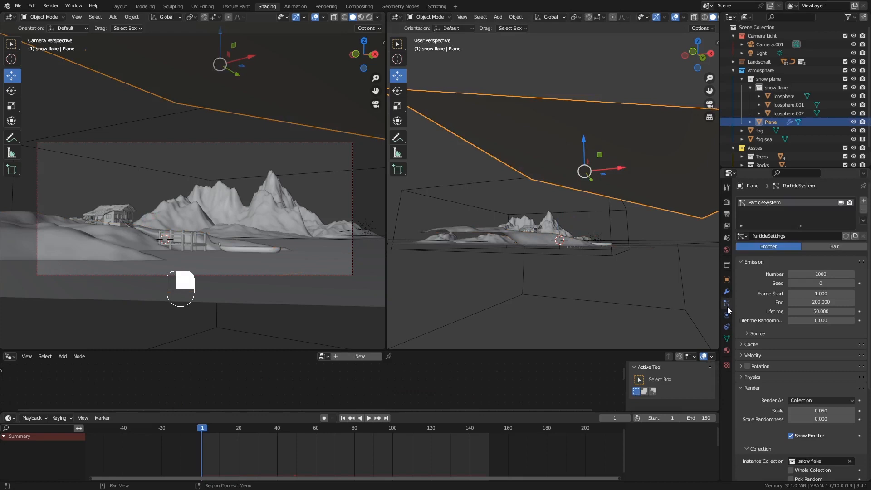
{"action": "left_click", "coordinate": [368, 418]}
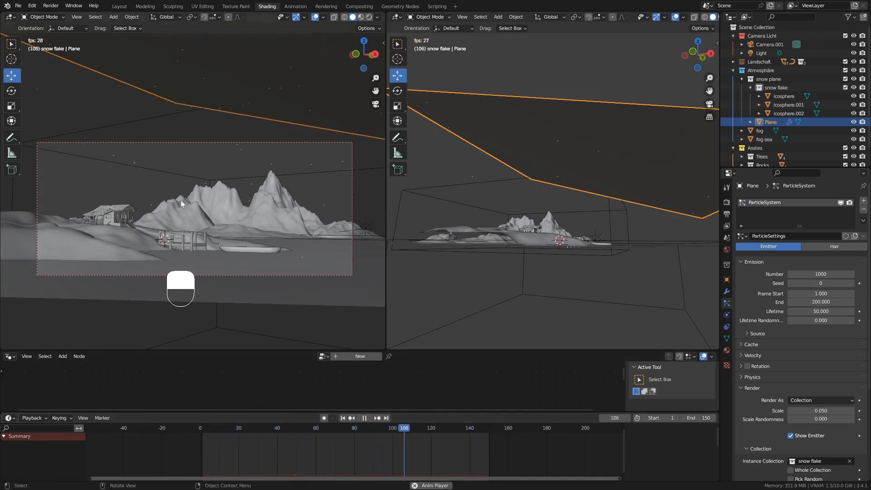
Try emission start frames of -100 and then -150 for the snow particles.
{"action": "left_click", "coordinate": [814, 293]}
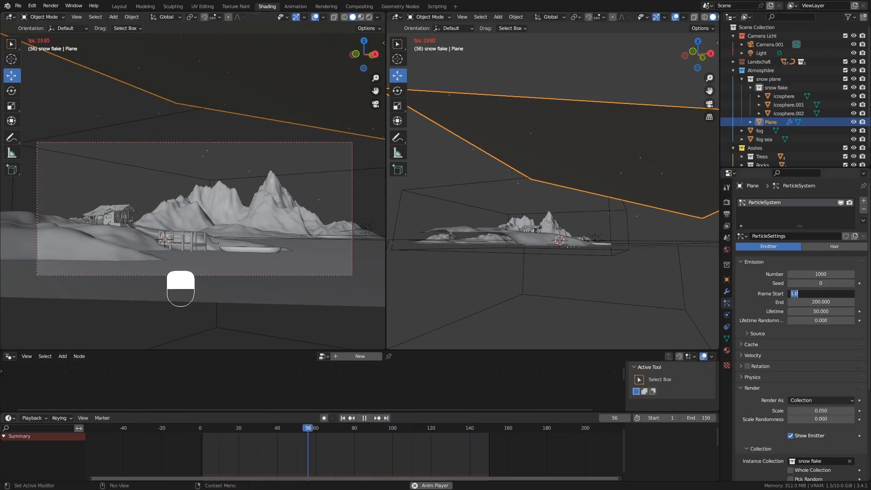
{"action": "key", "text": "BackSpace"}
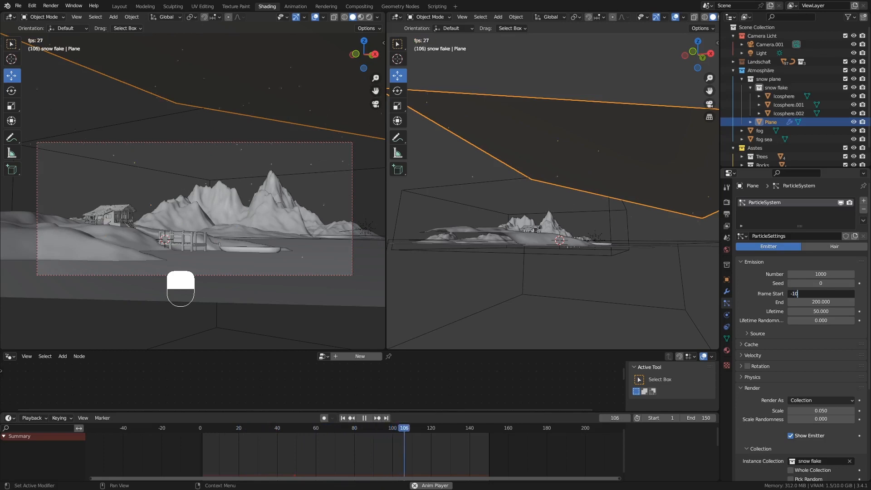
{"action": "type", "text": "-100"}
{"action": "key", "text": "Return"}
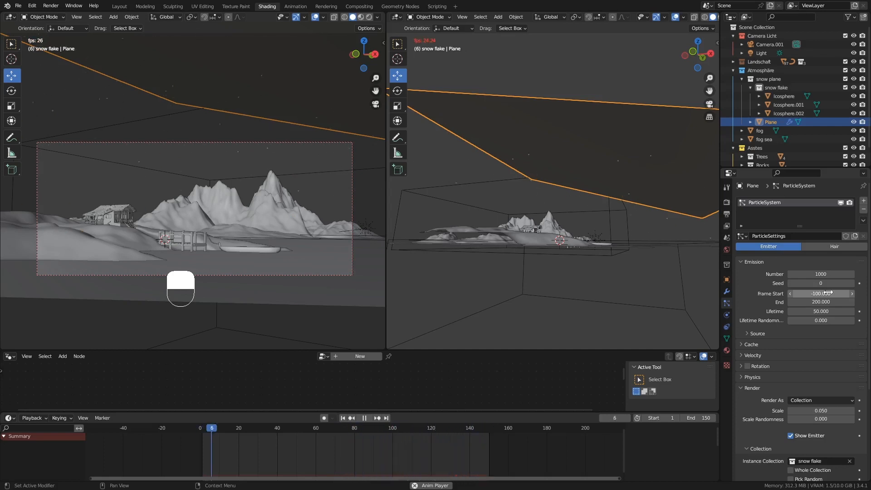
{"action": "left_click", "coordinate": [828, 293]}
{"action": "key", "text": "BackSpace"}
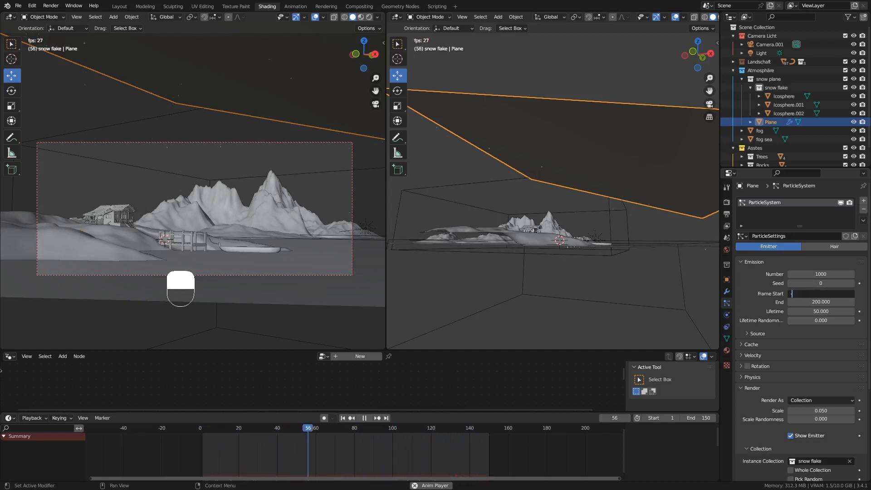
{"action": "type", "text": "-150"}
{"action": "key", "text": "Return"}
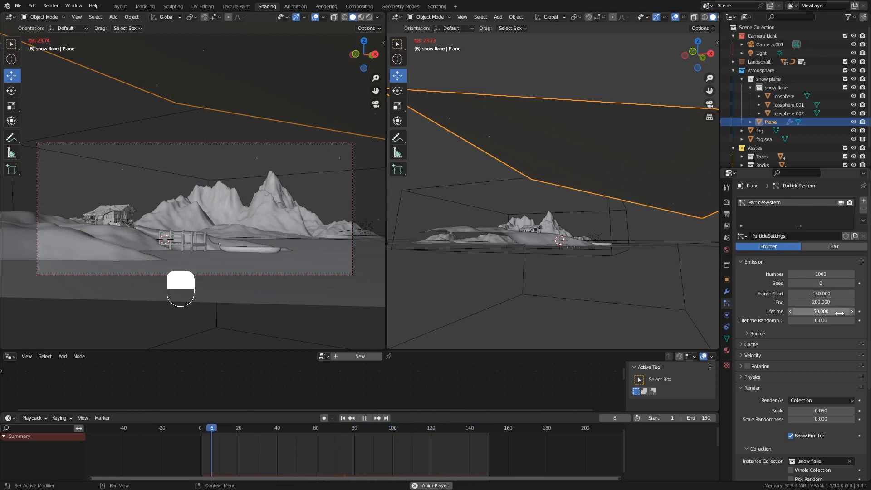
Set the particle Number to 5000 and the emission Frame Start to -200.
{"action": "left_click", "coordinate": [822, 274]}
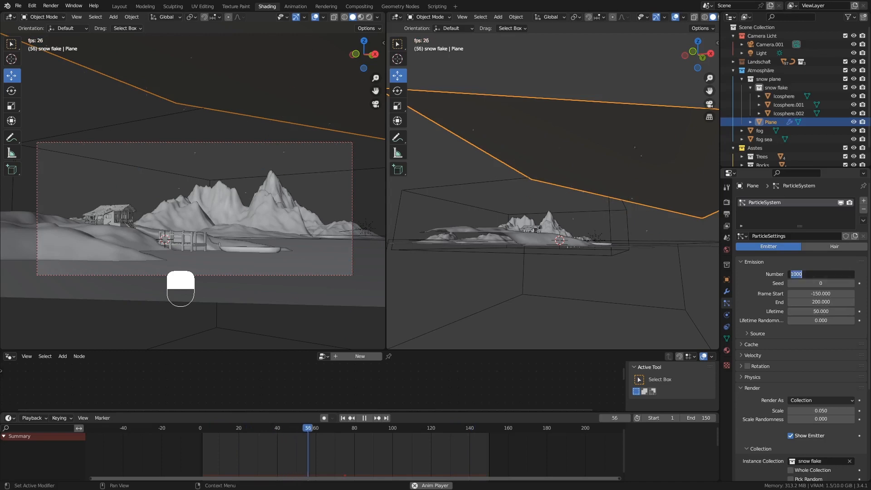
{"action": "type", "text": "500"}
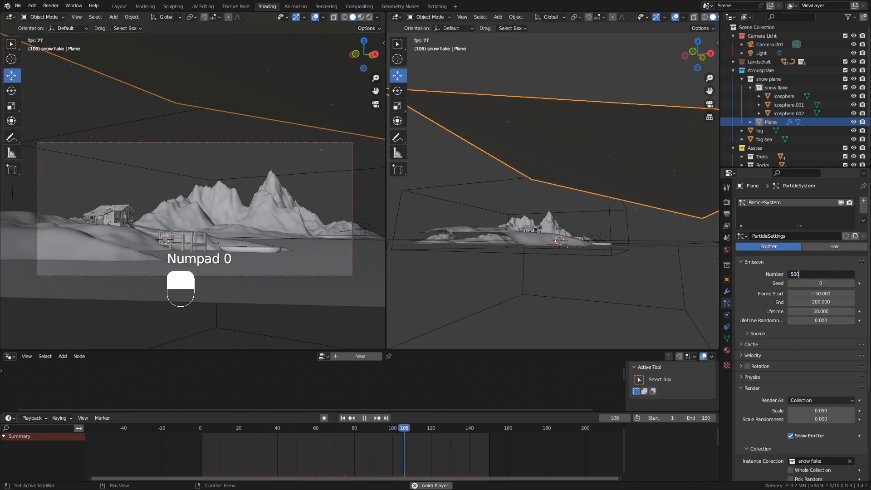
{"action": "key", "text": "Return"}
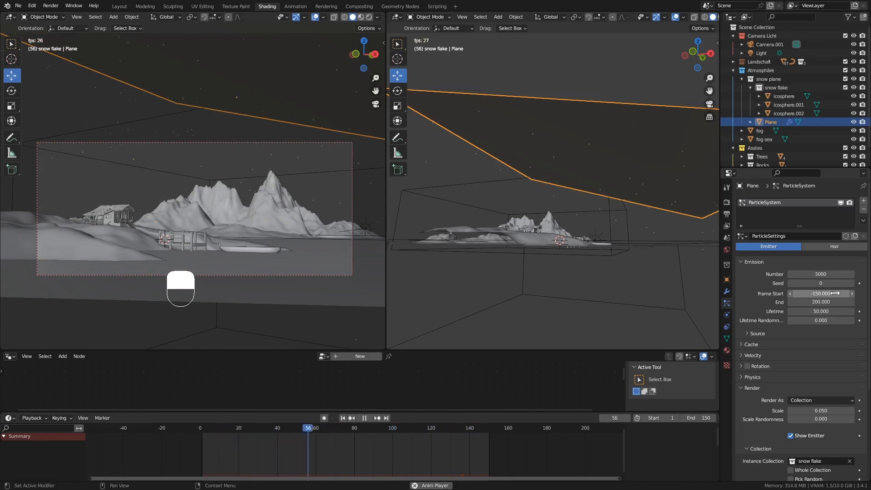
{"action": "left_click", "coordinate": [835, 294]}
{"action": "type", "text": "-200"}
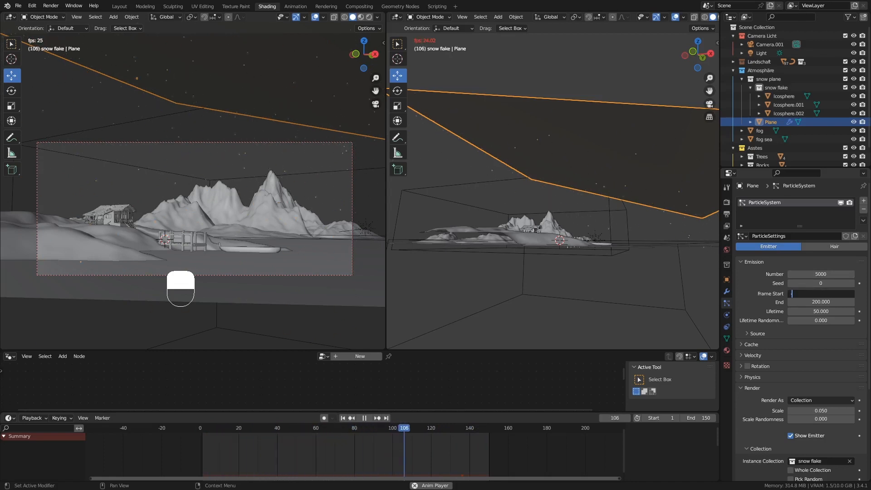
{"action": "key", "text": "Return"}
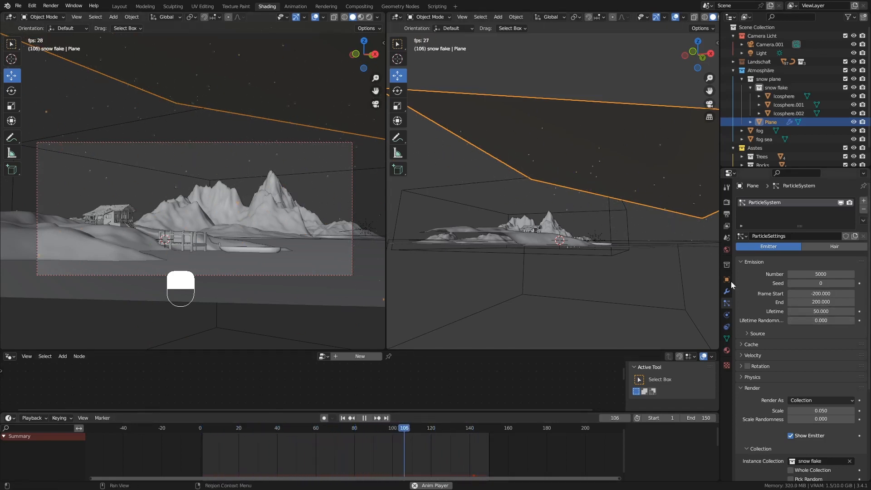
Change the snow particles' Render Scale from 0.050 to 0.1.
{"action": "scroll", "coordinate": [812, 379], "scroll_direction": "down", "scroll_amount": 5}
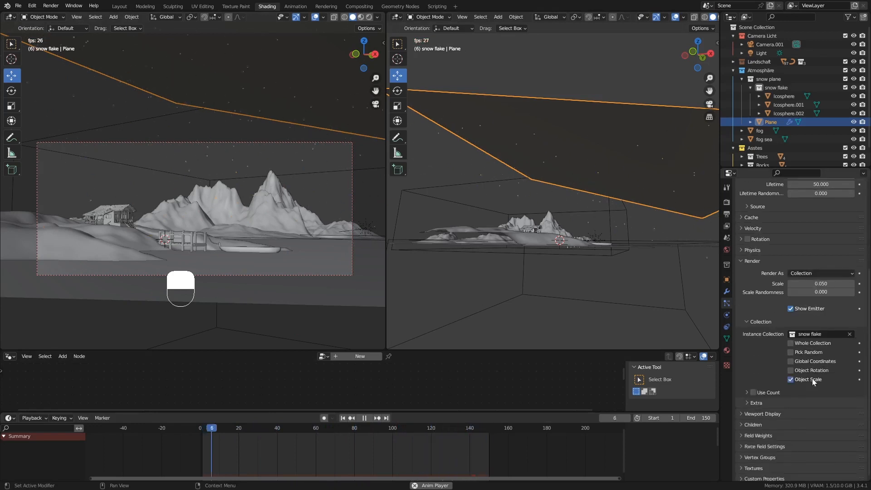
{"action": "scroll", "coordinate": [798, 410], "scroll_direction": "down", "scroll_amount": 1}
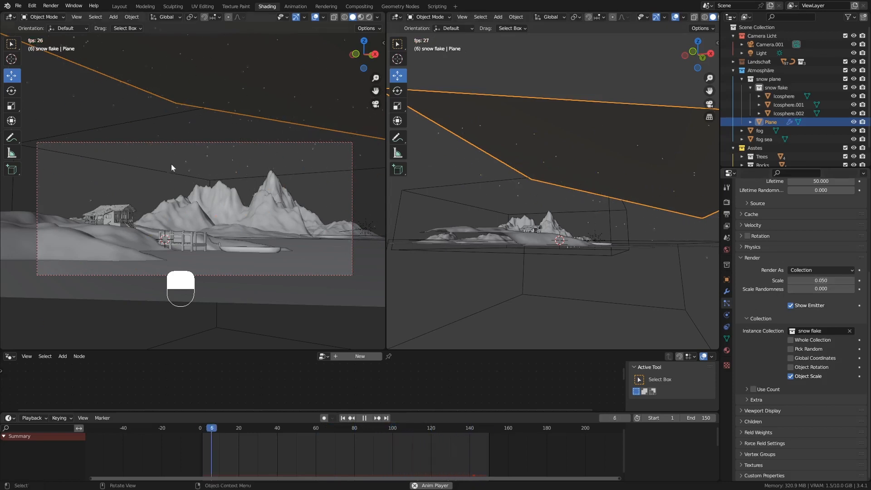
{"action": "left_click", "coordinate": [821, 280]}
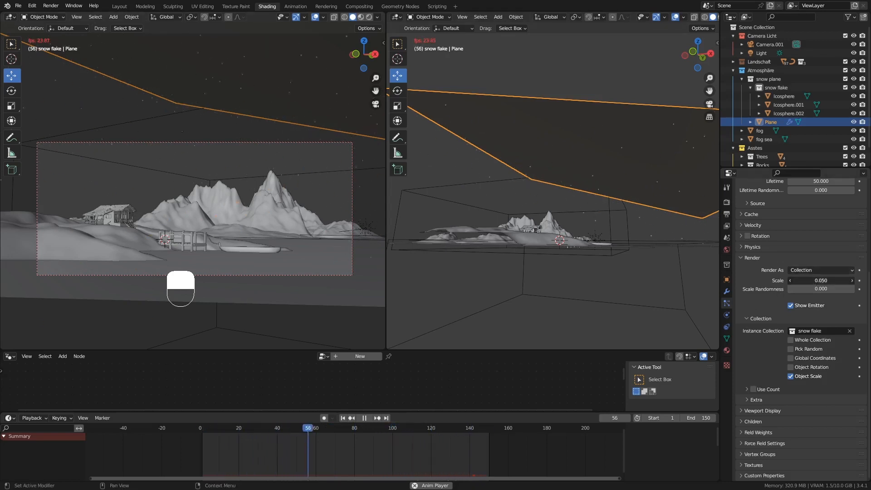
{"action": "type", "text": "0.1"}
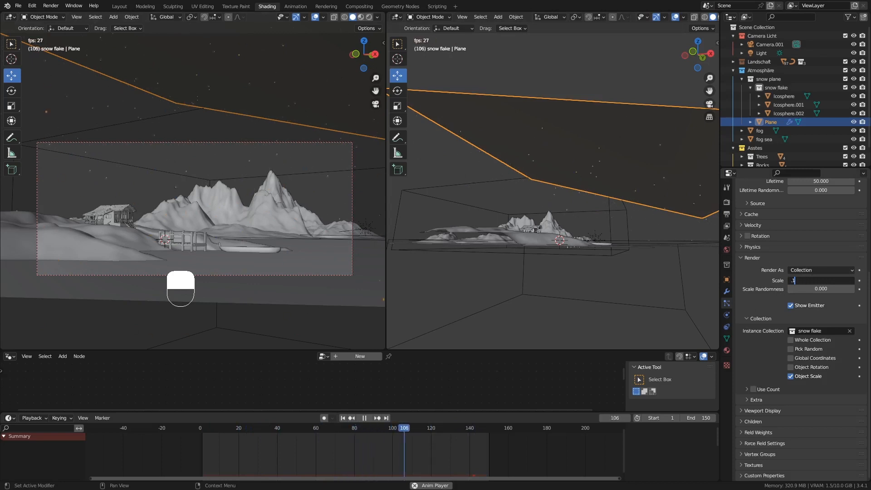
{"action": "key", "text": "Return"}
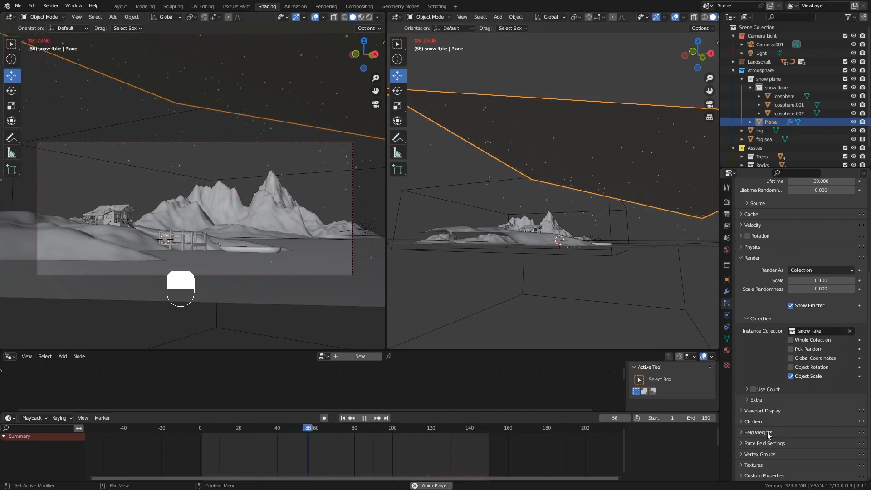
In Field Weights, set the snow particles' Gravity to 0.5.
{"action": "left_click", "coordinate": [741, 431]}
{"action": "scroll", "coordinate": [771, 417], "scroll_direction": "down", "scroll_amount": 3}
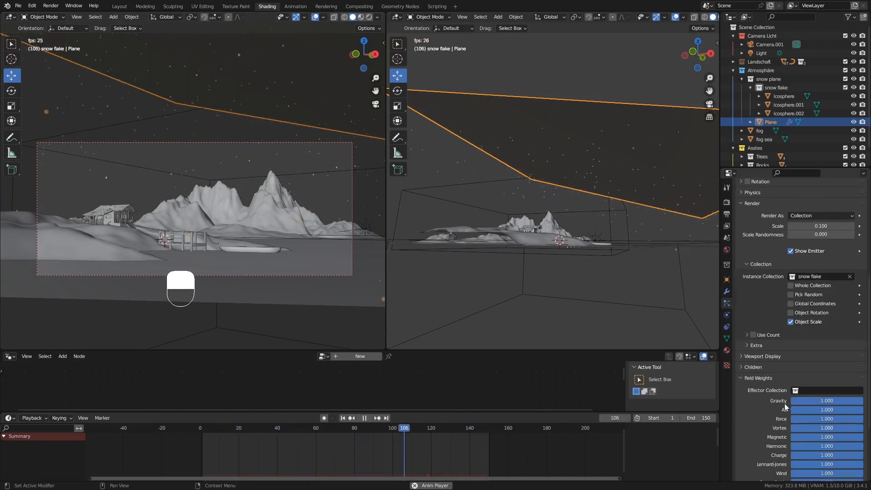
{"action": "scroll", "coordinate": [792, 404], "scroll_direction": "down", "scroll_amount": 1}
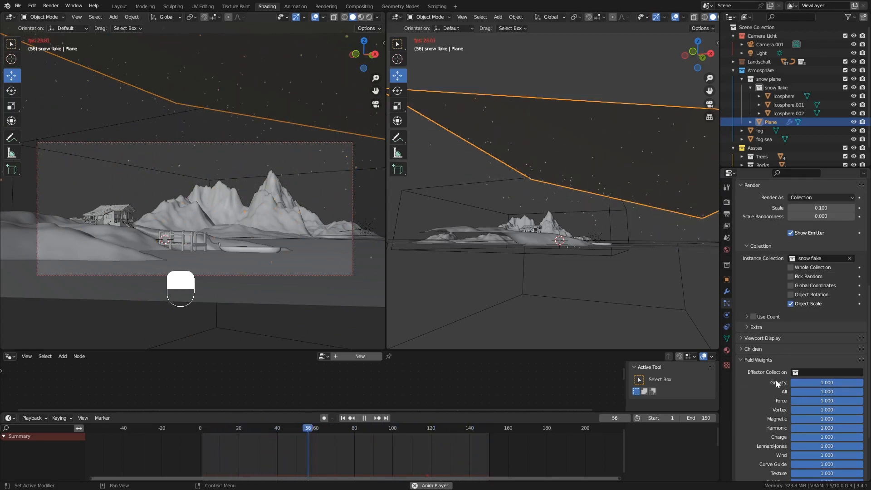
{"action": "left_click", "coordinate": [825, 383]}
{"action": "type", "text": "0"}
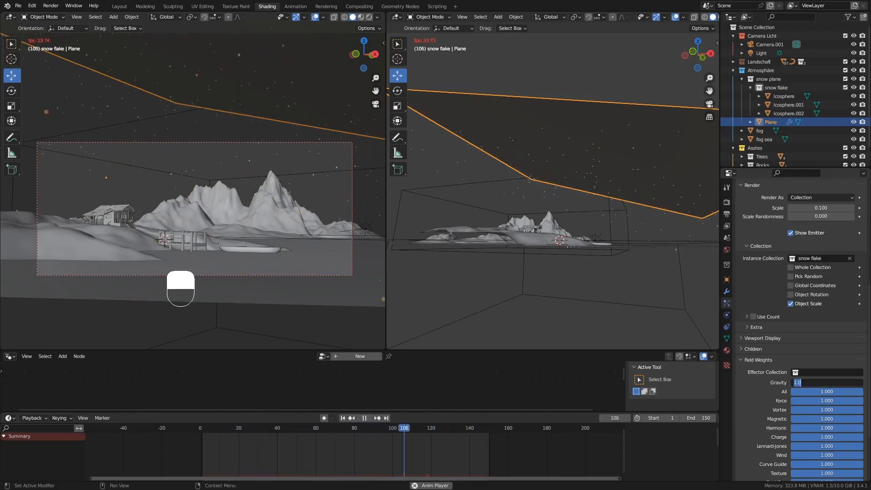
{"action": "type", "text": ".5"}
{"action": "key", "text": "Return"}
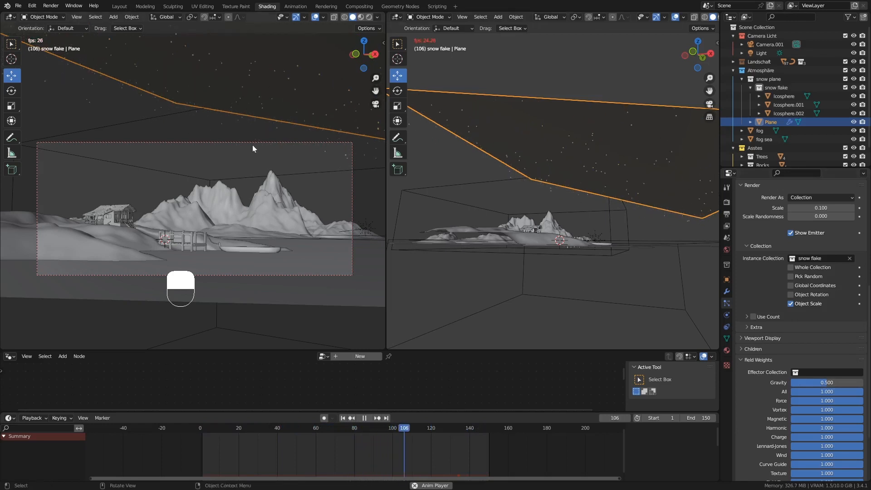
{"action": "scroll", "coordinate": [799, 249], "scroll_direction": "up", "scroll_amount": 10}
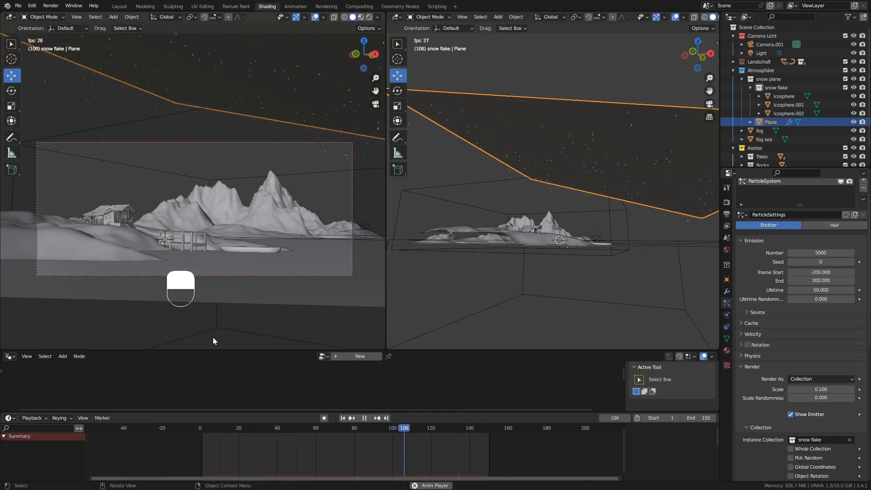
Set the emission End frame to 600 and the particle Lifetime to 600.
{"action": "left_click", "coordinate": [821, 280]}
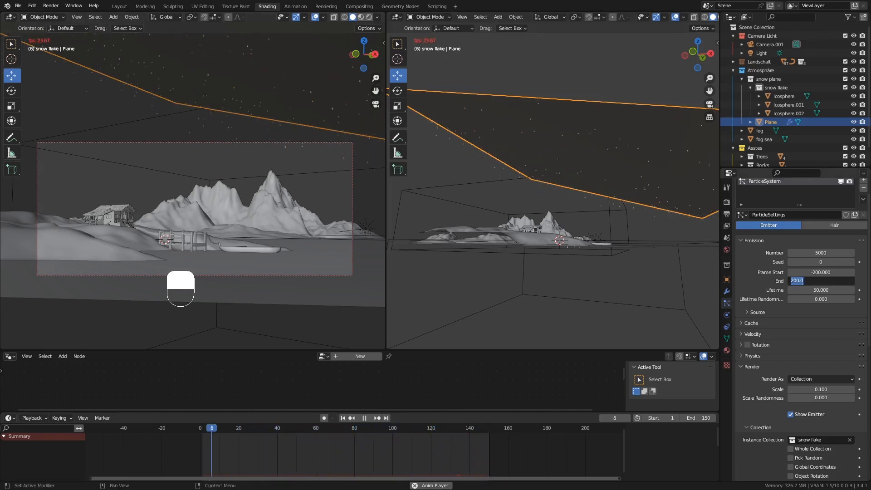
{"action": "type", "text": "600"}
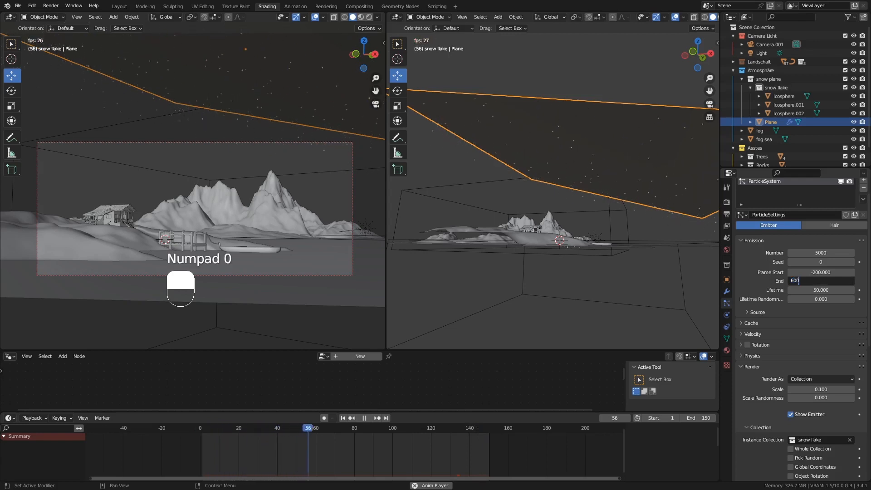
{"action": "key", "text": "Return"}
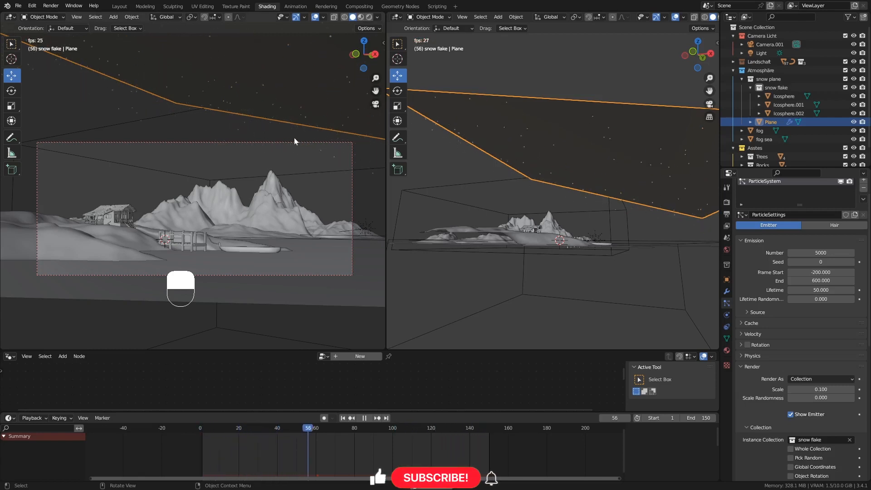
{"action": "left_click", "coordinate": [820, 290]}
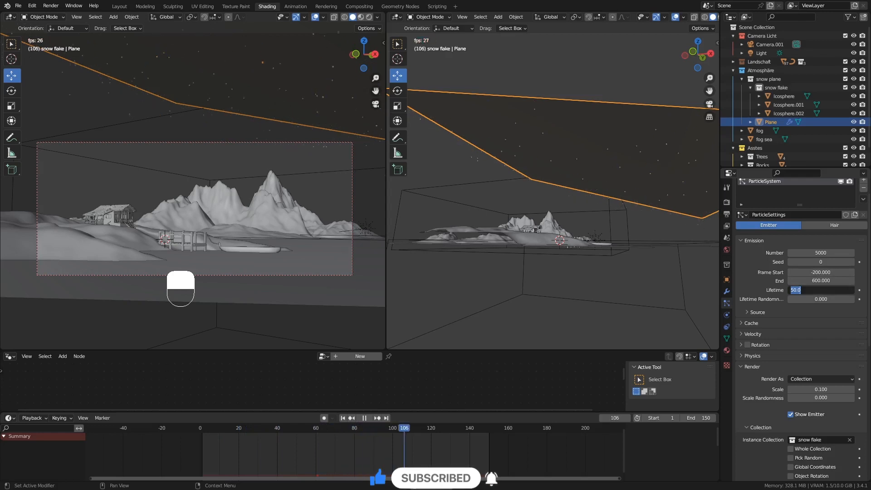
{"action": "type", "text": "600"}
{"action": "key", "text": "Return"}
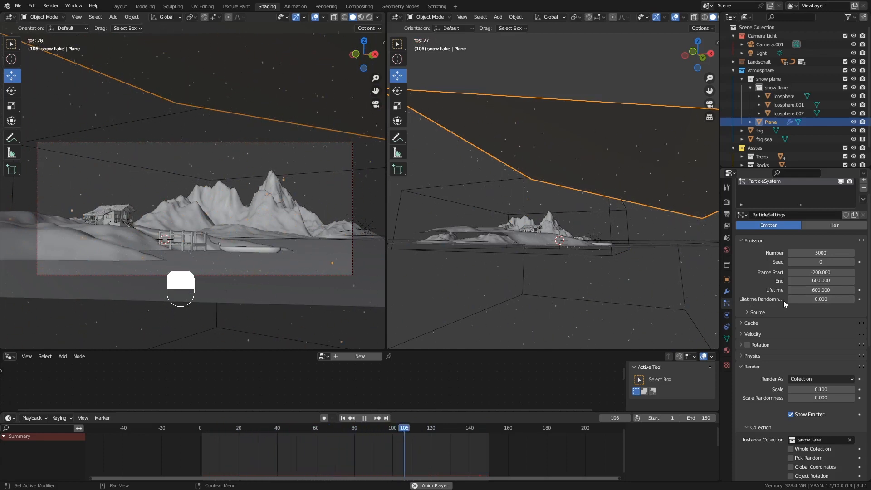
Set Lifetime Randomness to 0.5 and the Field Weights Gravity to 0.3.
{"action": "left_click", "coordinate": [819, 300]}
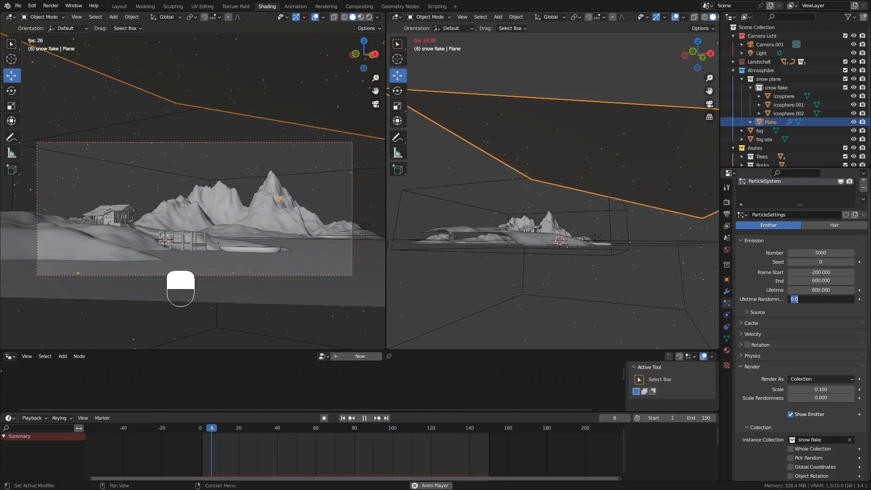
{"action": "type", "text": "0.5"}
{"action": "key", "text": "Return"}
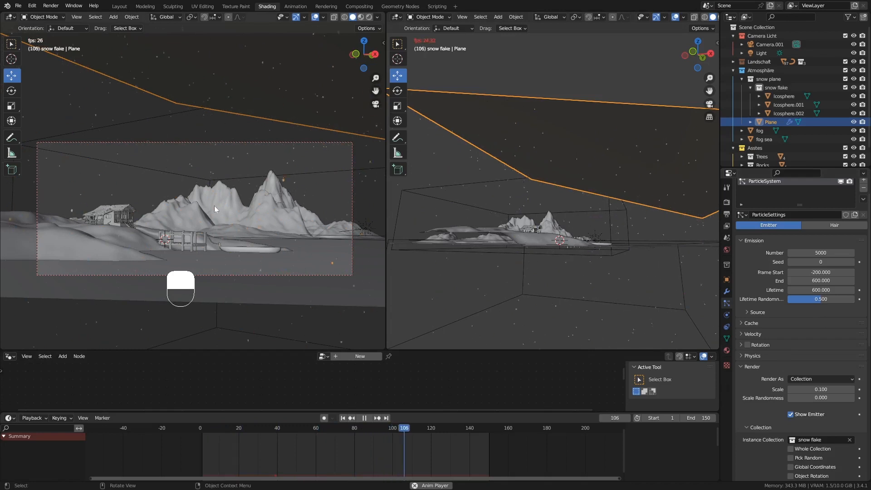
{"action": "scroll", "coordinate": [809, 321], "scroll_direction": "down", "scroll_amount": 10}
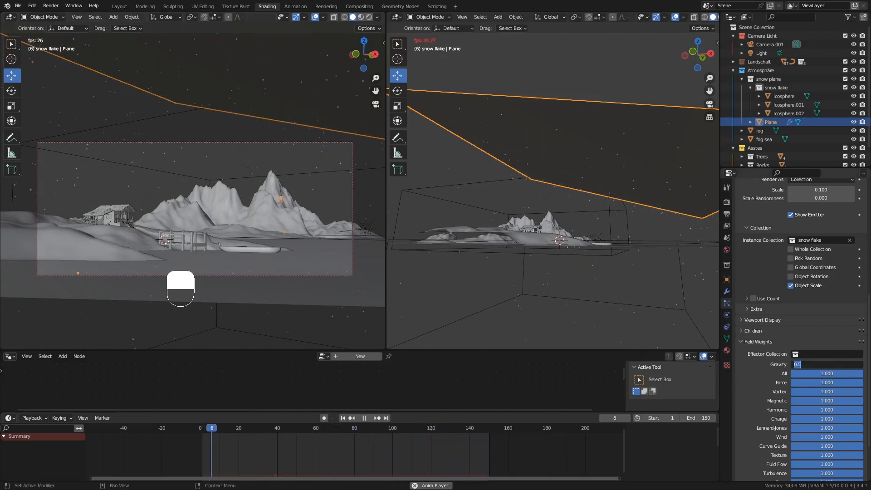
{"action": "type", "text": "0.3"}
{"action": "key", "text": "Return"}
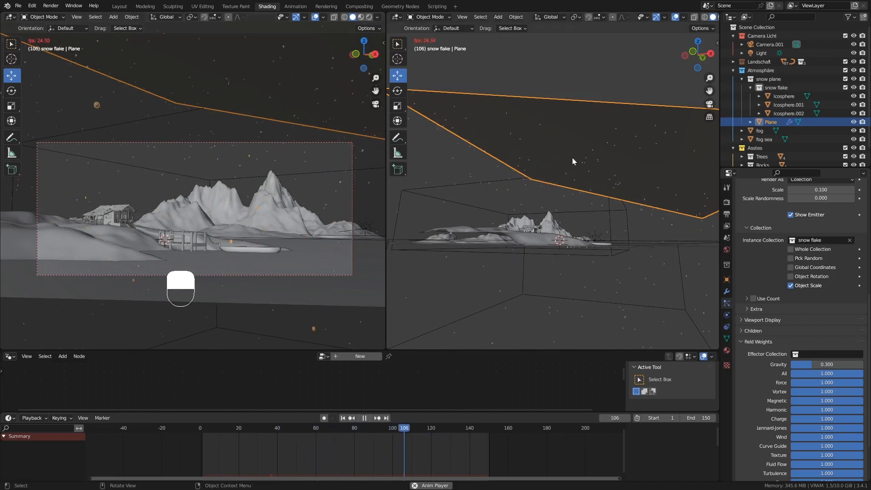
{"action": "middle_click_drag", "start_coordinate": [584, 161], "coordinate": [574, 173]}
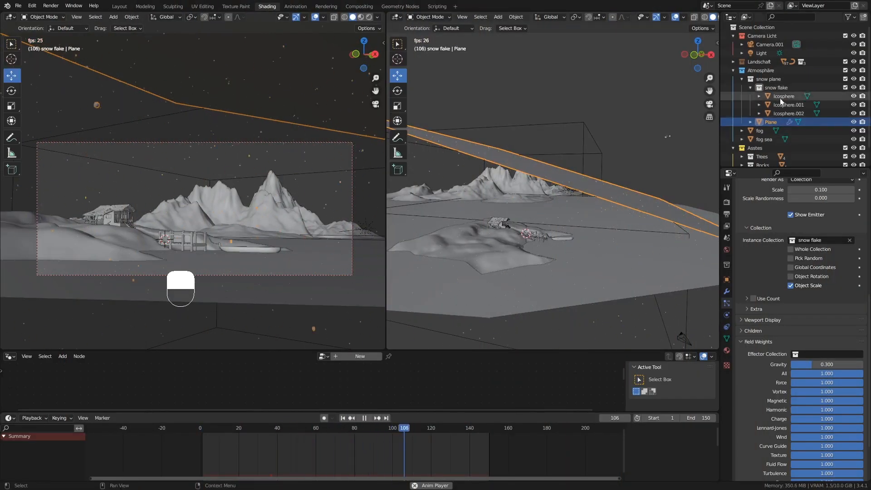
Make snow plane the active collection and add a Turbulence force field there.
{"action": "left_click", "coordinate": [751, 88]}
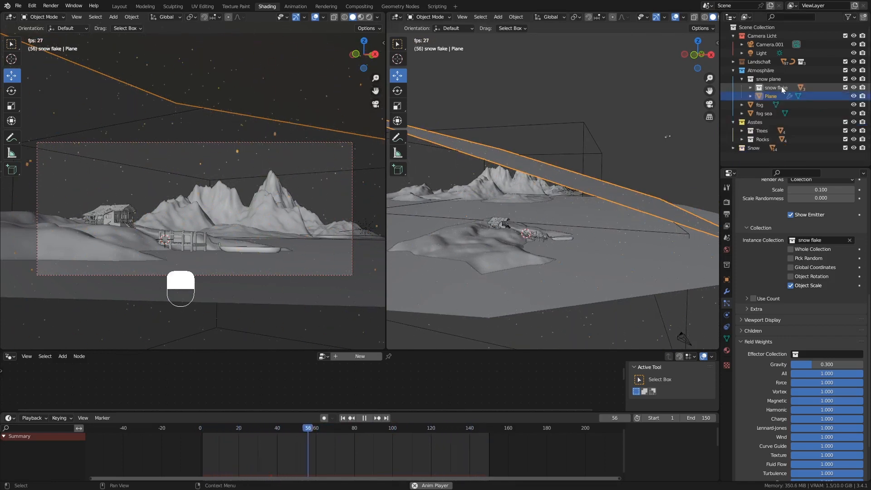
{"action": "left_click", "coordinate": [795, 87]}
{"action": "left_click", "coordinate": [768, 79]}
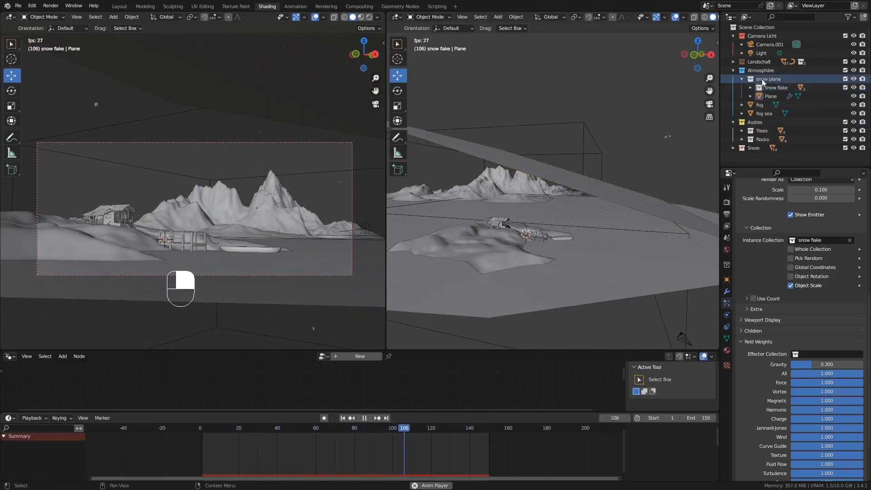
{"action": "left_click", "coordinate": [766, 79]}
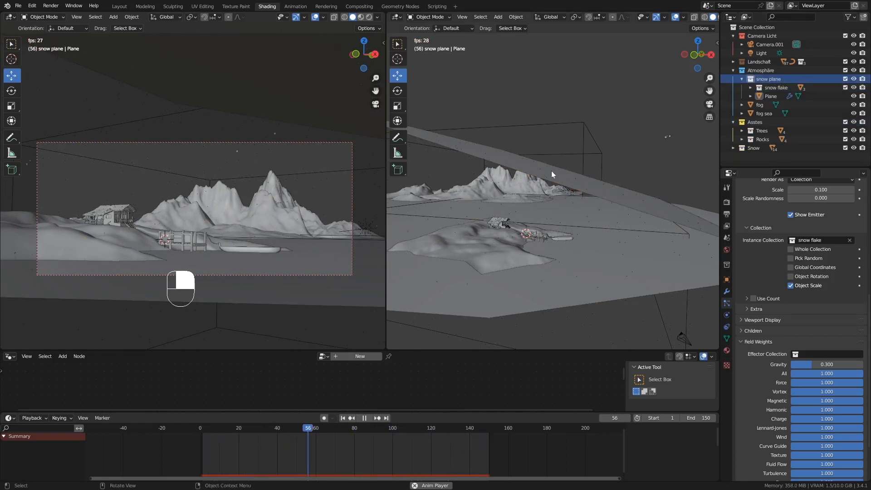
{"action": "left_click", "coordinate": [581, 177]}
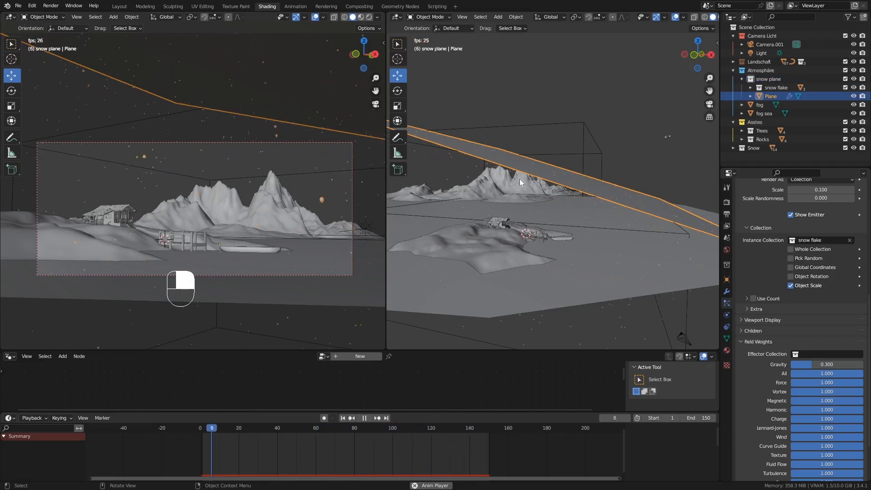
{"action": "key", "text": "shift+a"}
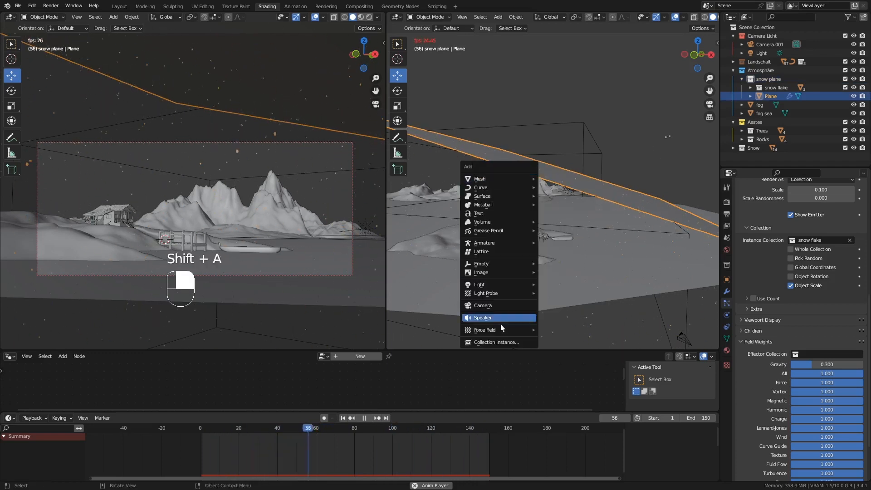
{"action": "mouse_move", "coordinate": [501, 330]}
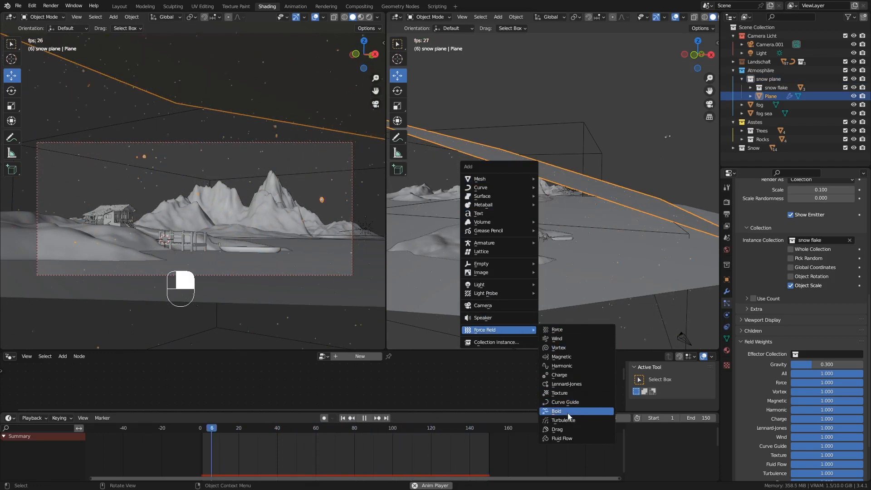
{"action": "left_click", "coordinate": [552, 421]}
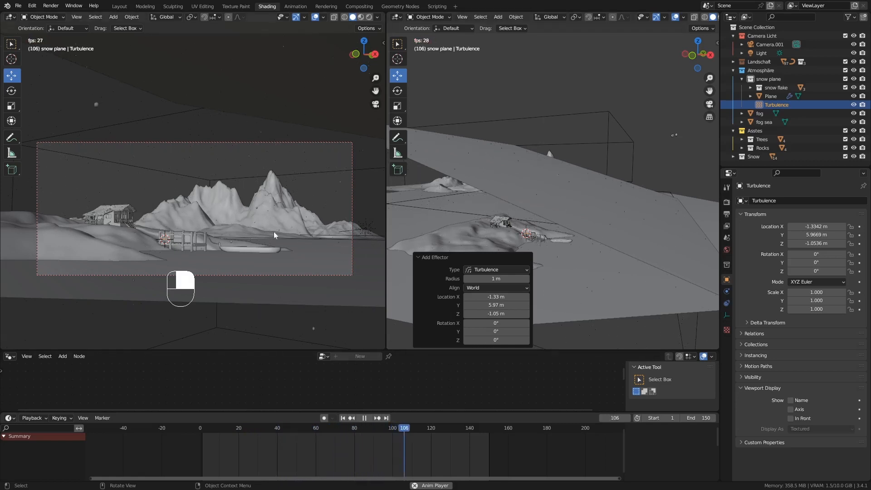
Scale the Turbulence field to 8.371 and place it at X 30.853 m, Y -8.9191 m.
{"action": "left_click", "coordinate": [366, 418]}
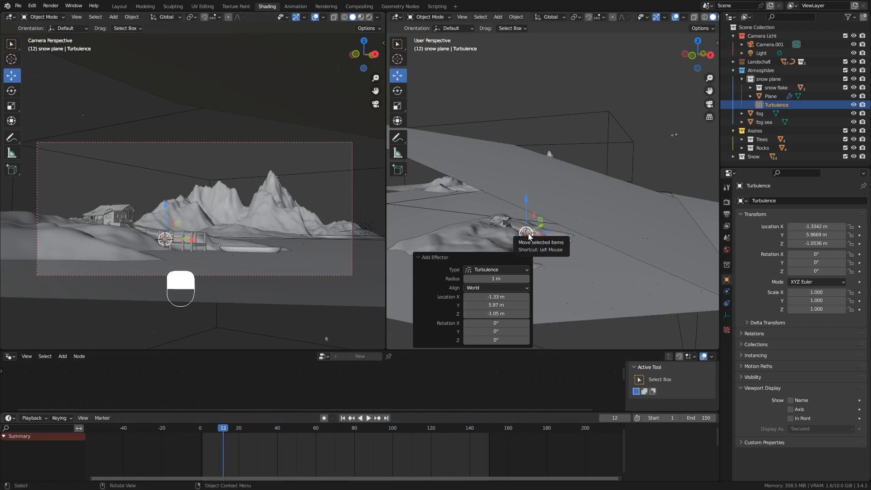
{"action": "left_click_drag", "start_coordinate": [557, 240], "coordinate": [579, 187]}
{"action": "middle_click_drag", "start_coordinate": [610, 220], "coordinate": [544, 223]}
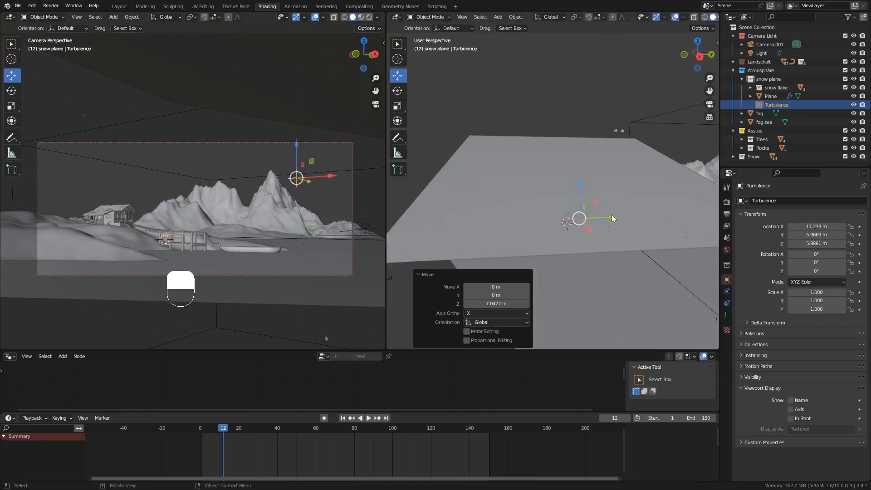
{"action": "left_click_drag", "start_coordinate": [613, 217], "coordinate": [561, 218]}
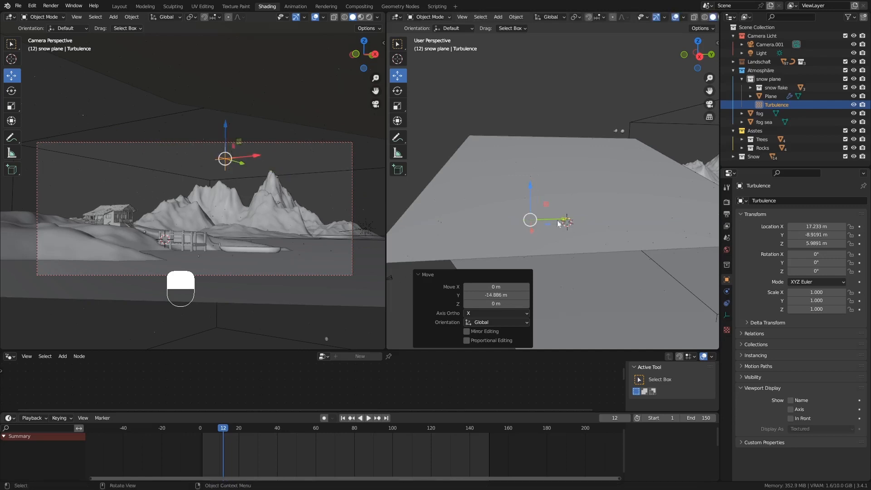
{"action": "middle_click_drag", "start_coordinate": [561, 218], "coordinate": [586, 219]}
{"action": "left_click_drag", "start_coordinate": [554, 221], "coordinate": [567, 222]}
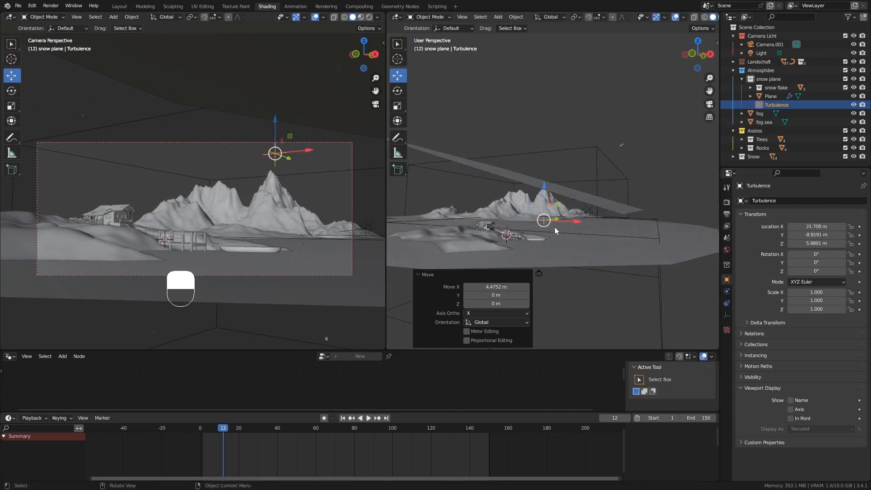
{"action": "key", "text": "s"}
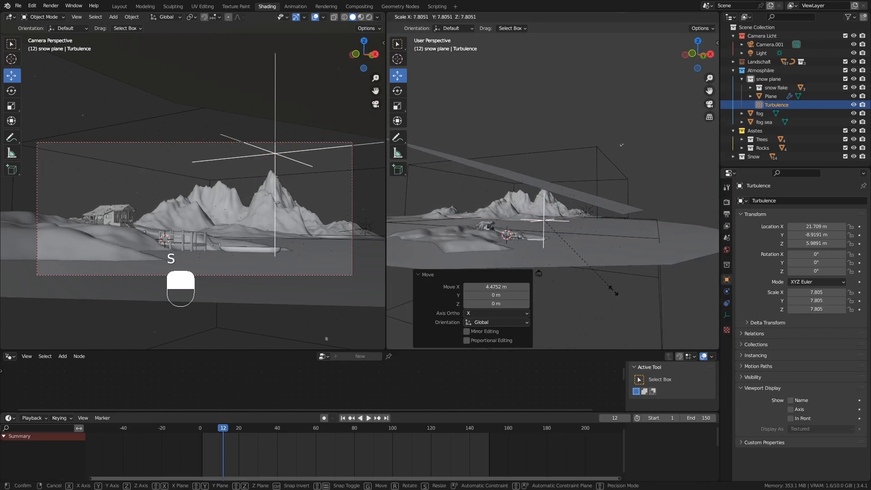
{"action": "left_click", "coordinate": [617, 300]}
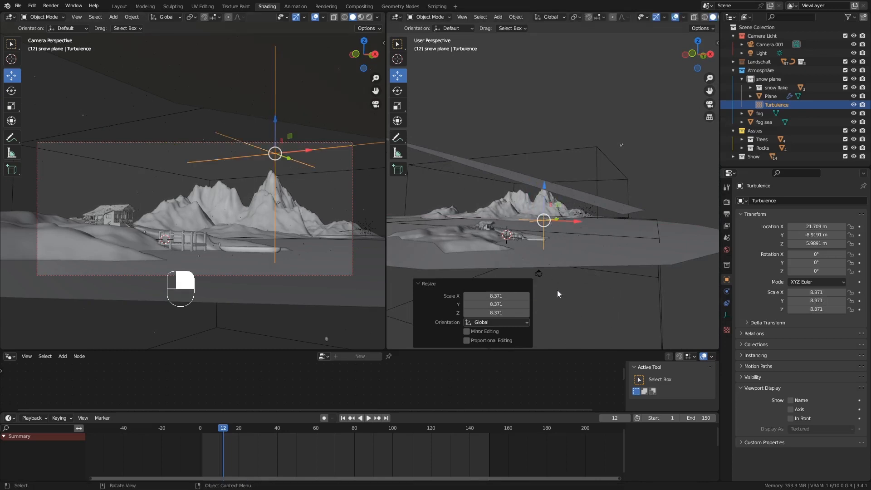
{"action": "left_click", "coordinate": [343, 418]}
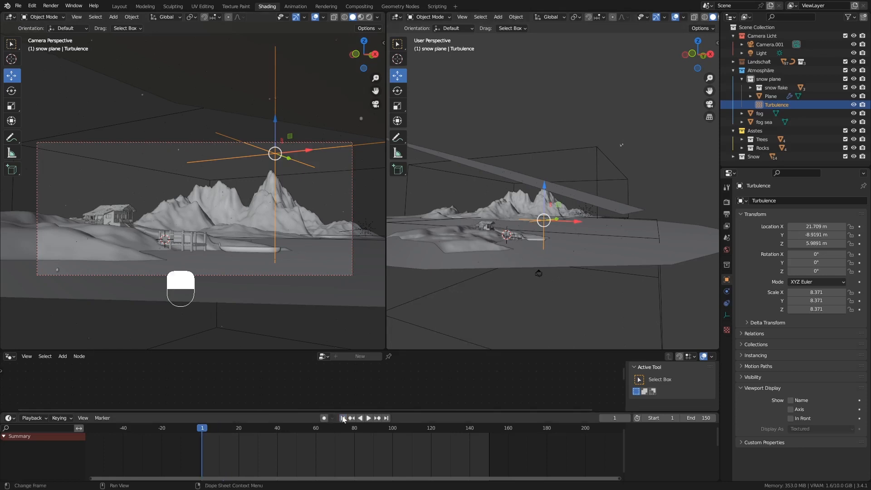
{"action": "middle_click_drag", "start_coordinate": [484, 246], "coordinate": [509, 252]}
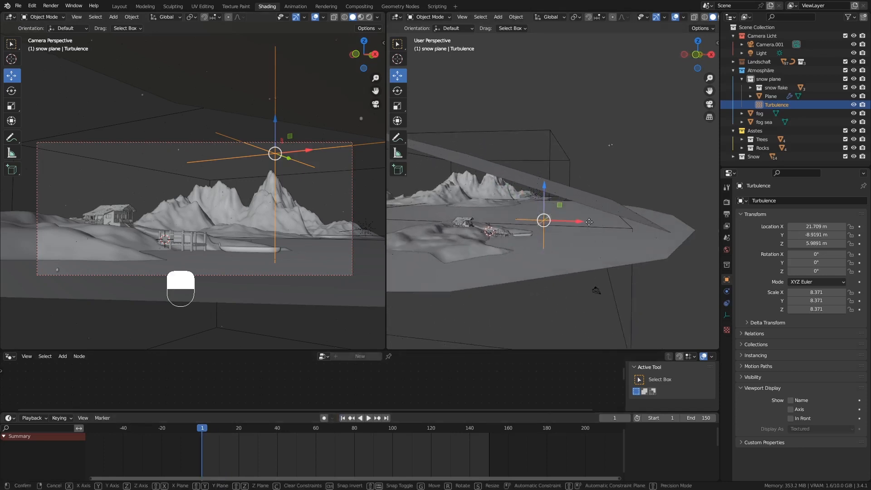
{"action": "left_click_drag", "start_coordinate": [586, 221], "coordinate": [600, 224]}
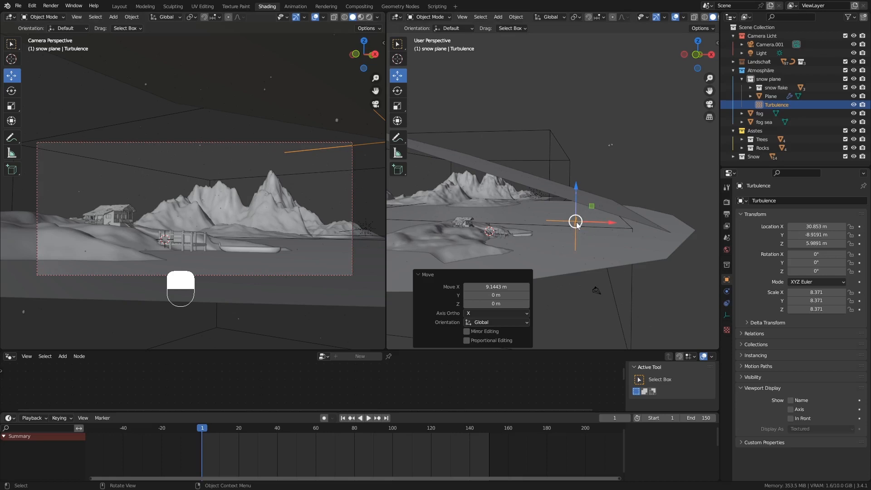
Keyframe Turbulence's location at frame 1, then at frame 150 after sliding it to X ≈7.58 m.
{"action": "key", "text": "i"}
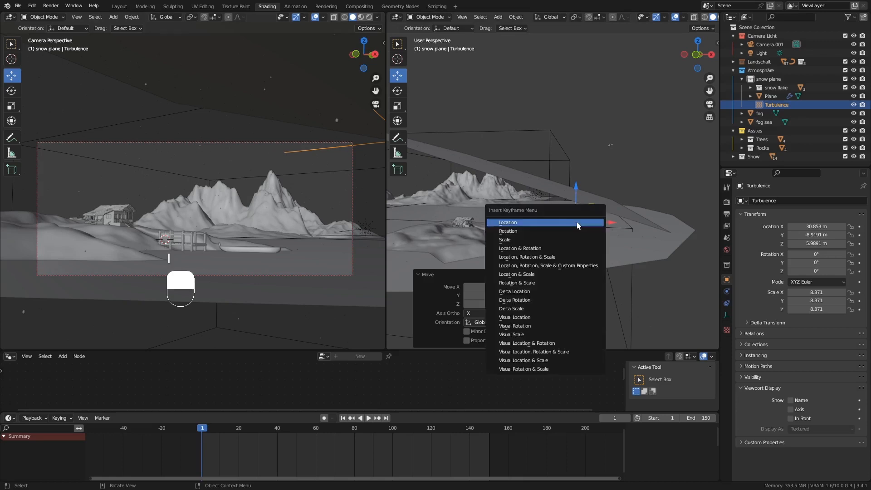
{"action": "left_click", "coordinate": [531, 226]}
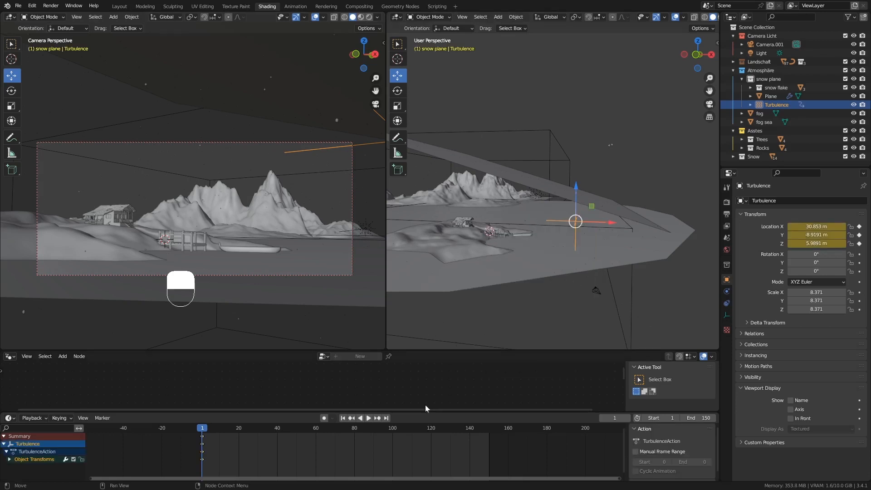
{"action": "left_click", "coordinate": [489, 430]}
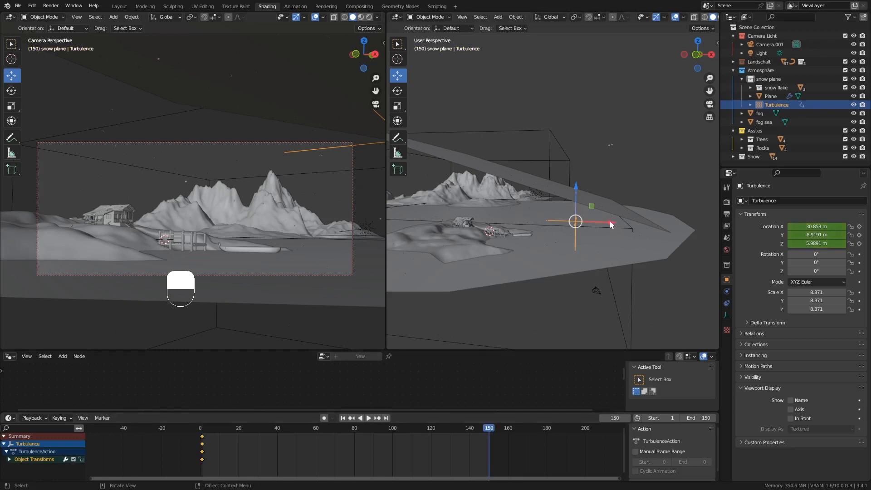
{"action": "left_click_drag", "start_coordinate": [610, 224], "coordinate": [523, 222]}
{"action": "key", "text": "i"}
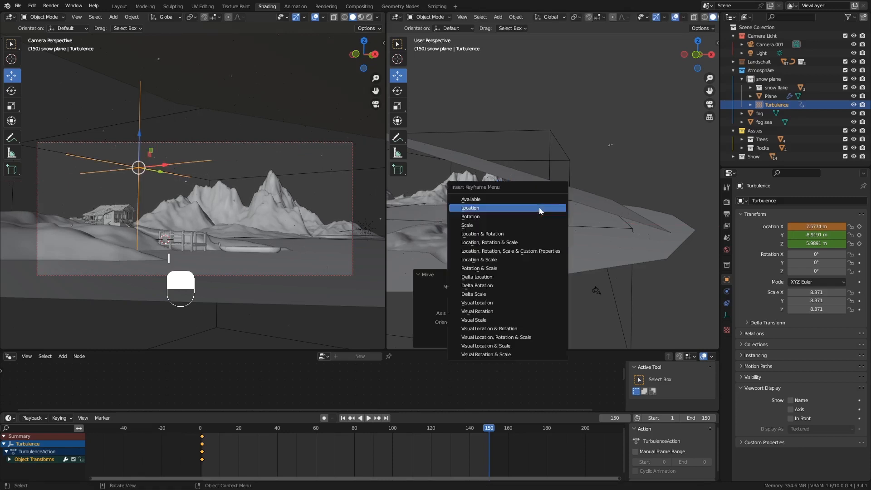
{"action": "left_click", "coordinate": [539, 208]}
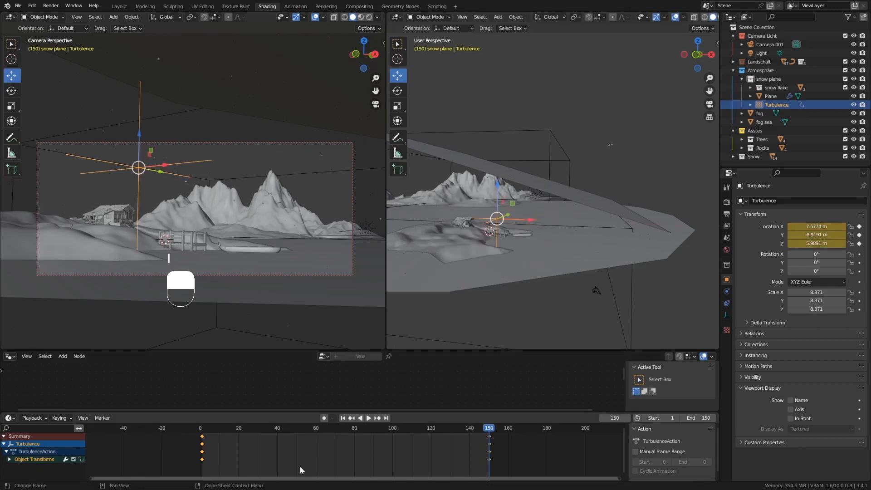
{"action": "left_click", "coordinate": [345, 419]}
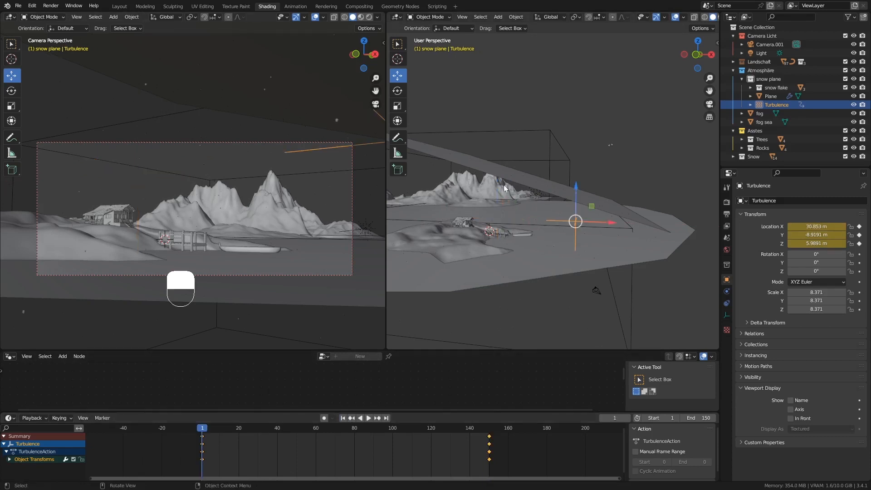
{"action": "left_click", "coordinate": [489, 167]}
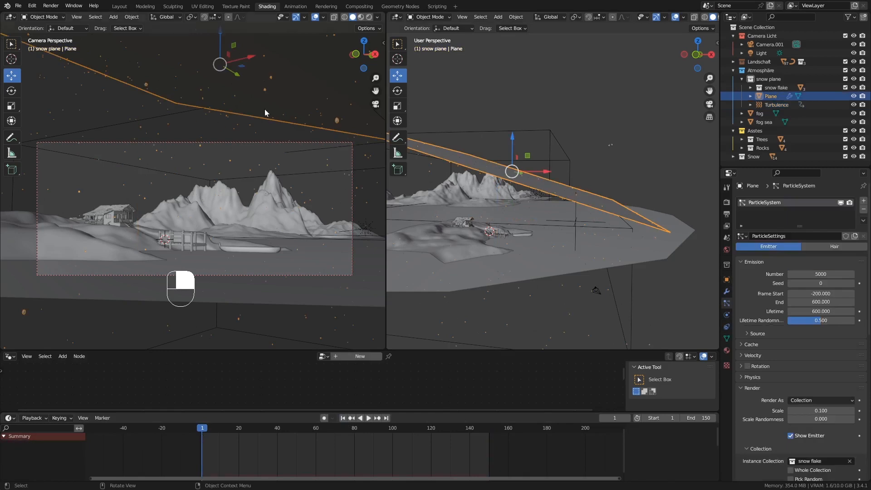
Set the Turbulence field's Strength to 50 in its Physics properties.
{"action": "left_click", "coordinate": [368, 418]}
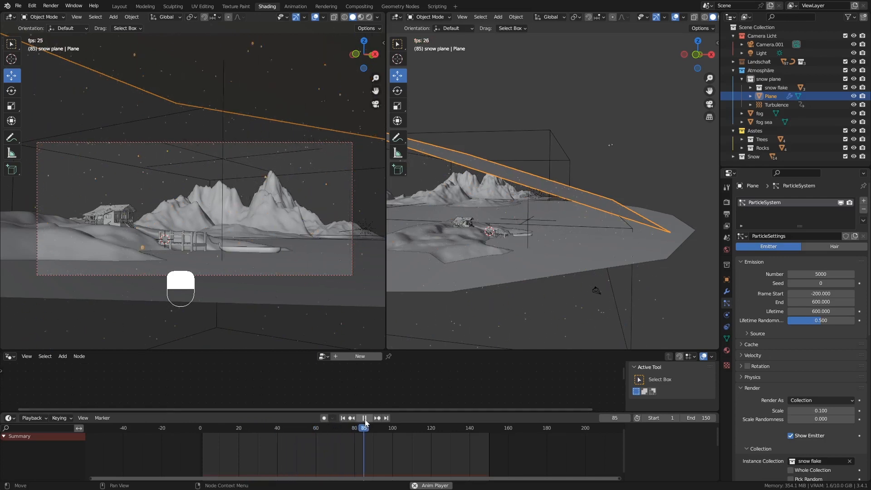
{"action": "left_click", "coordinate": [365, 418]}
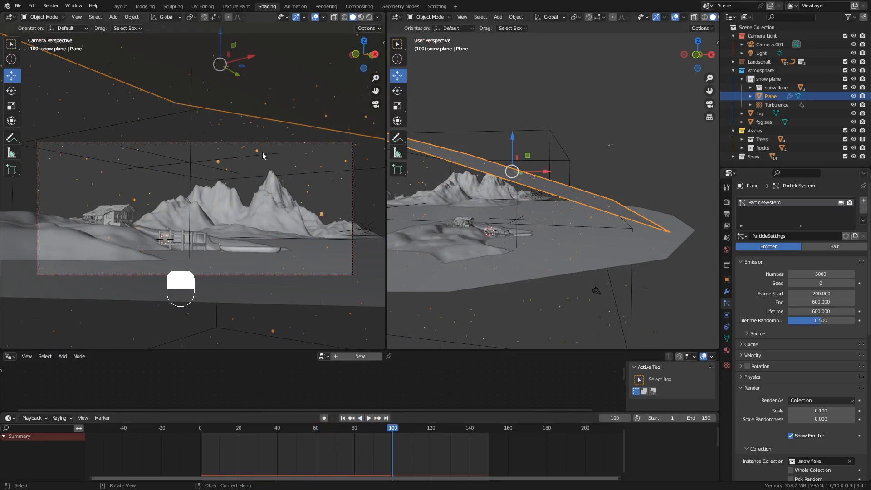
{"action": "left_click", "coordinate": [196, 164]}
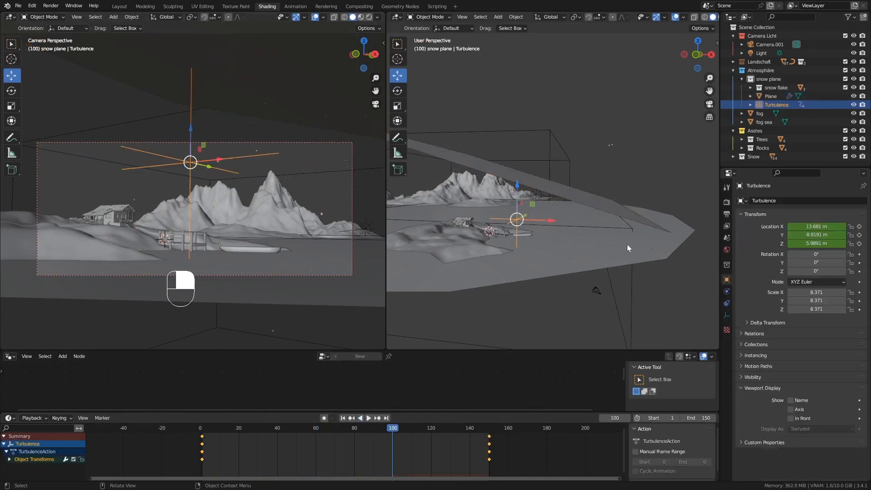
{"action": "left_click", "coordinate": [727, 292]}
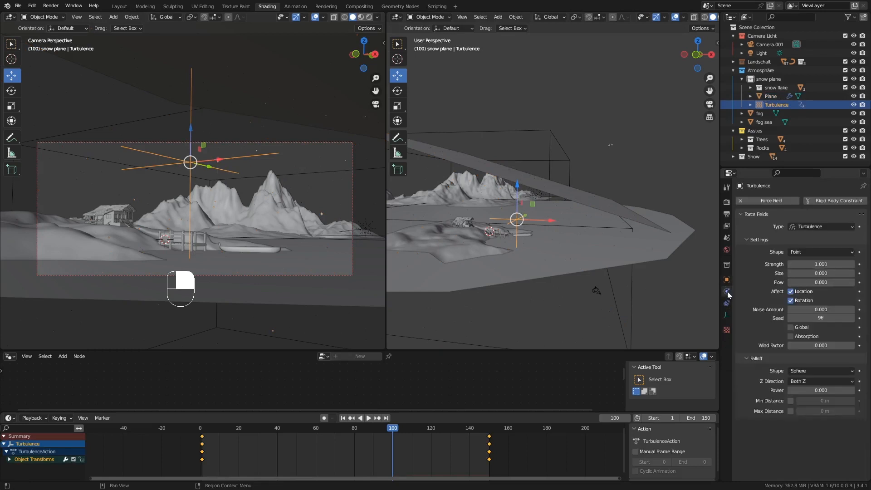
{"action": "left_click", "coordinate": [788, 264]}
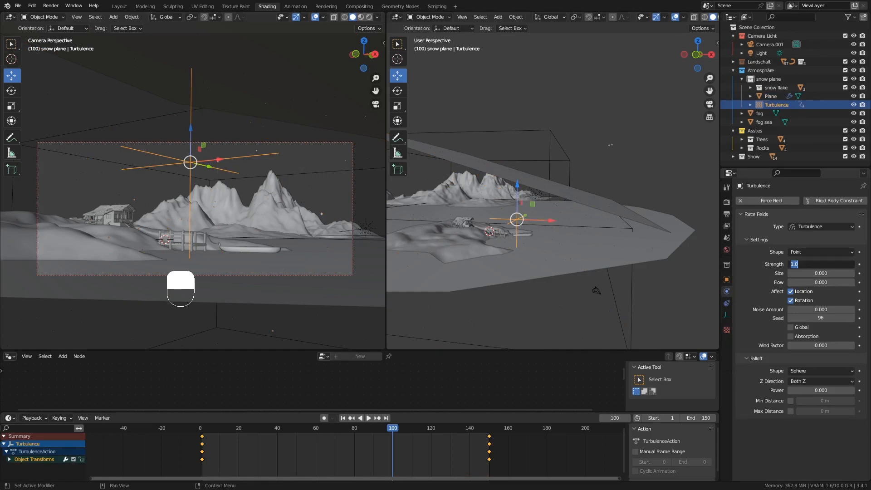
{"action": "type", "text": "50"}
{"action": "key", "text": "Return"}
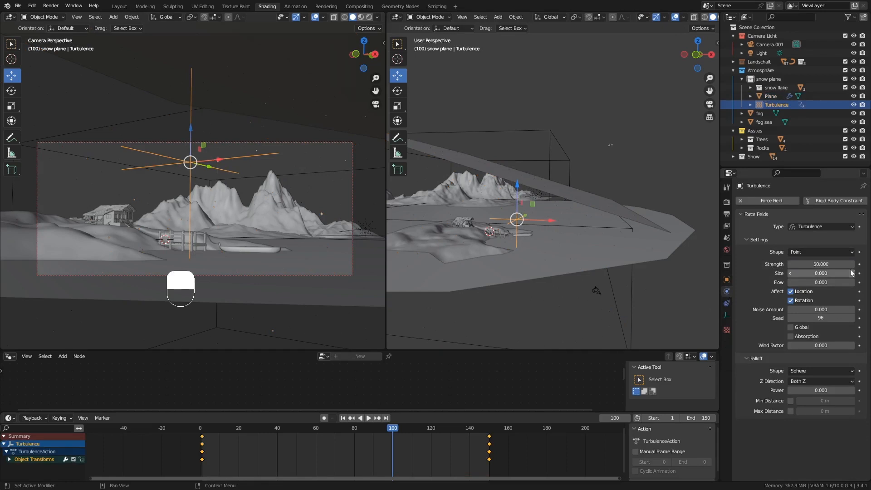
Replay the snowfall from frame 1 to check the stronger turbulence.
{"action": "left_click", "coordinate": [343, 417]}
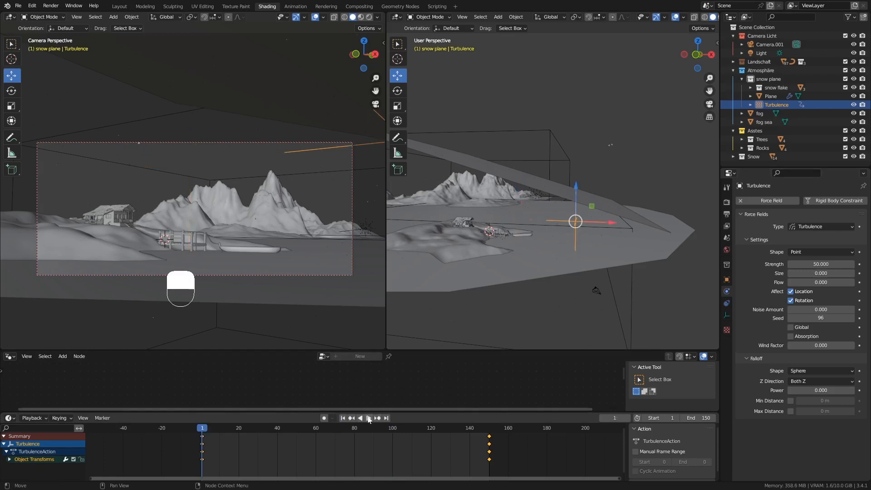
{"action": "left_click", "coordinate": [368, 418]}
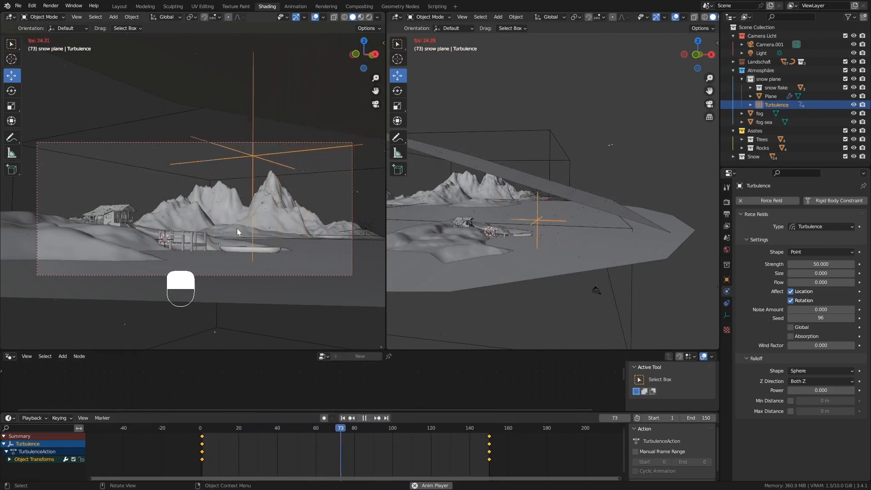
{"action": "left_click", "coordinate": [364, 418]}
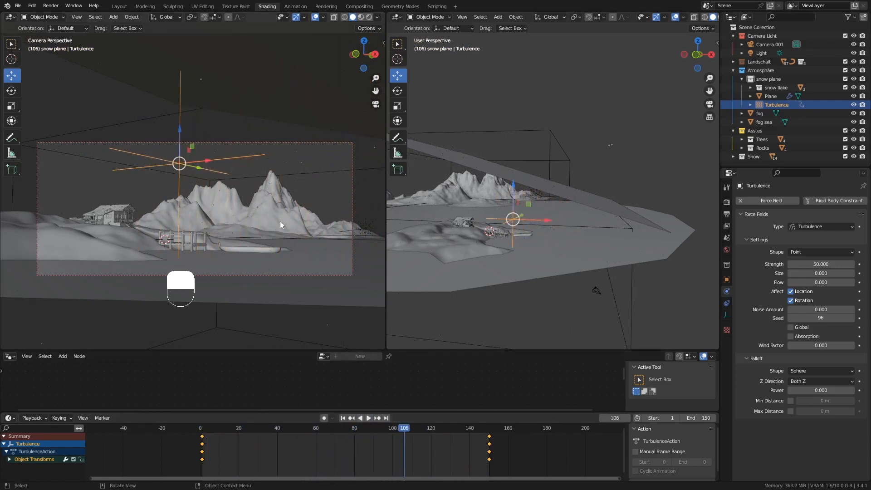
Set the Plane's particle Render Scale to 0.3 and Number to 8000, then replay from frame 1.
{"action": "left_click", "coordinate": [564, 191]}
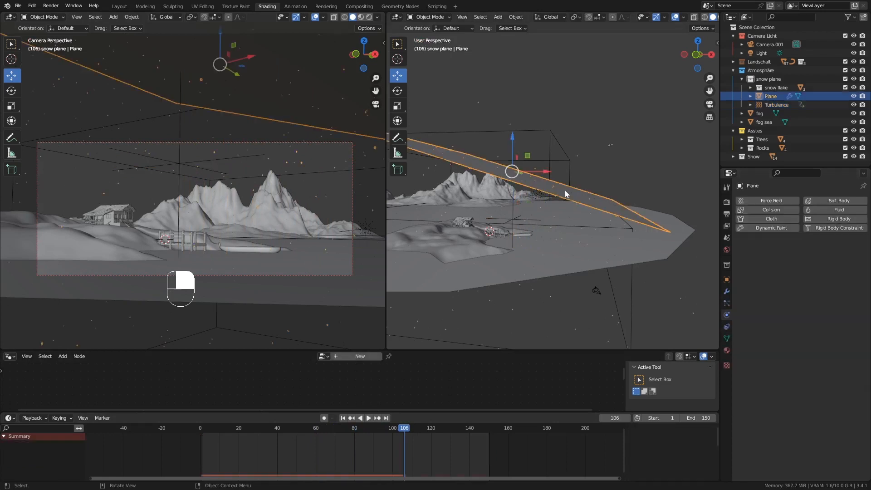
{"action": "left_click", "coordinate": [727, 303]}
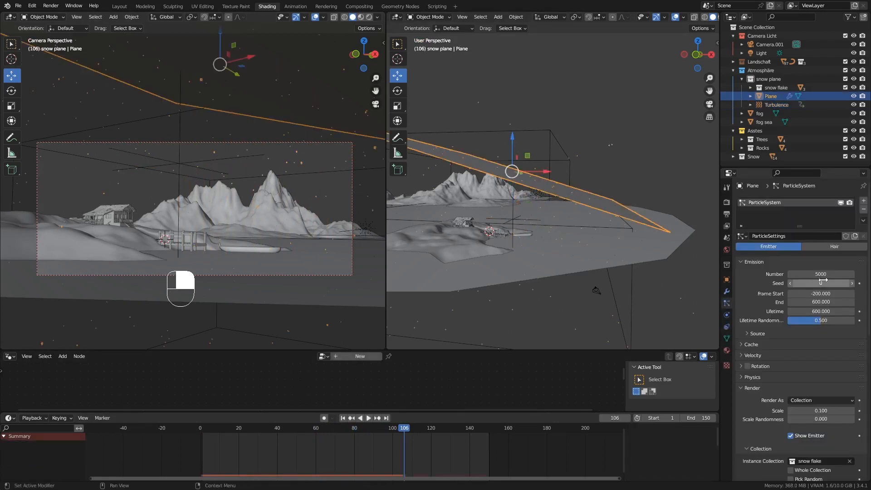
{"action": "scroll", "coordinate": [841, 369], "scroll_direction": "down", "scroll_amount": 4}
{"action": "double_click", "coordinate": [821, 338]}
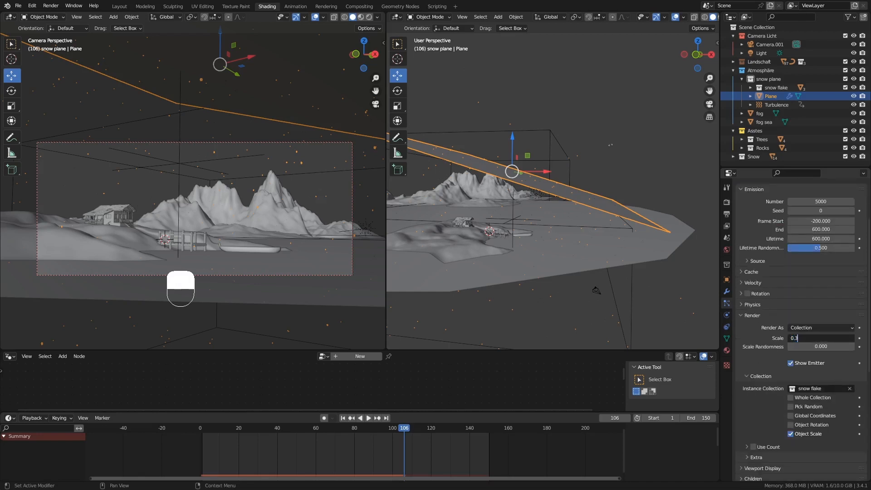
{"action": "key", "text": "Return"}
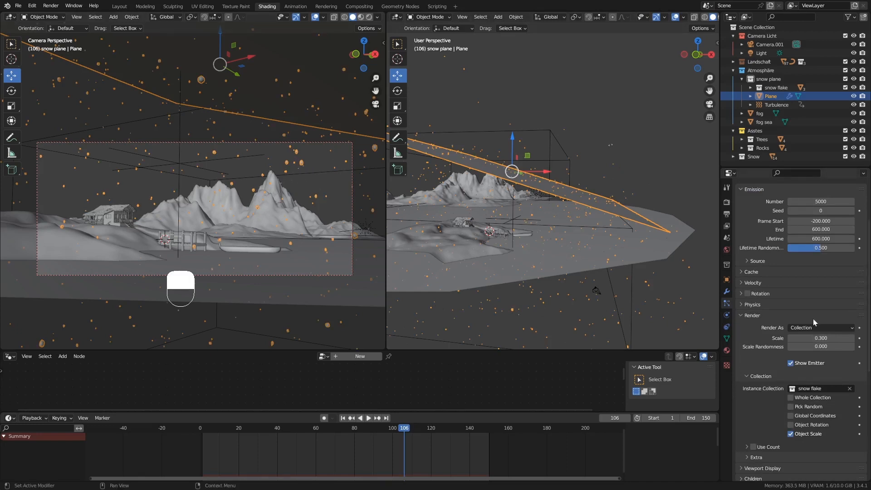
{"action": "scroll", "coordinate": [800, 322], "scroll_direction": "up", "scroll_amount": 4}
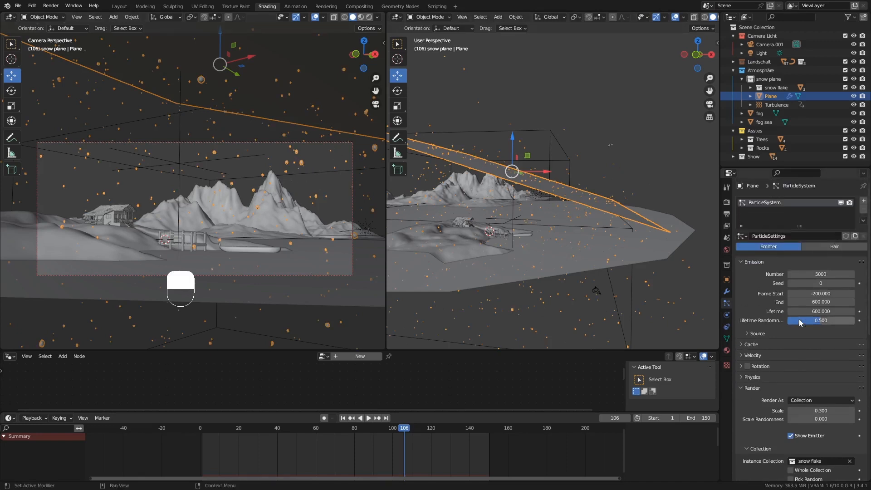
{"action": "left_click", "coordinate": [817, 274]}
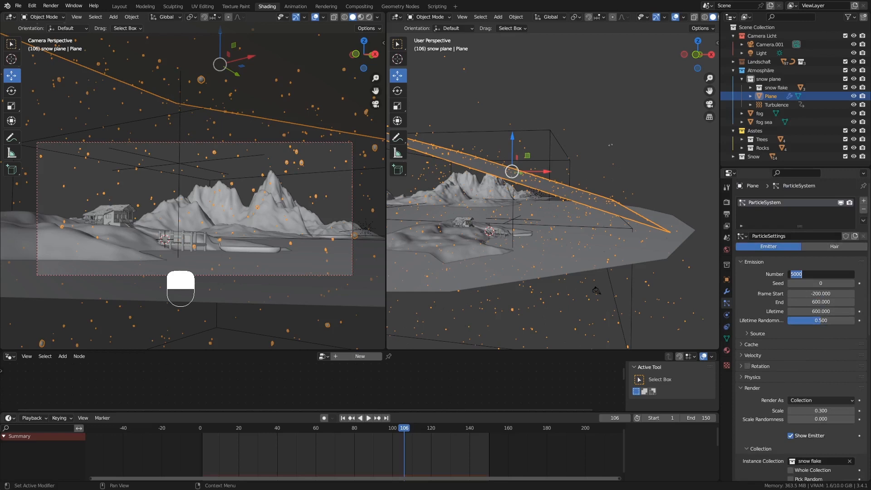
{"action": "type", "text": "8000"}
{"action": "key", "text": "Return"}
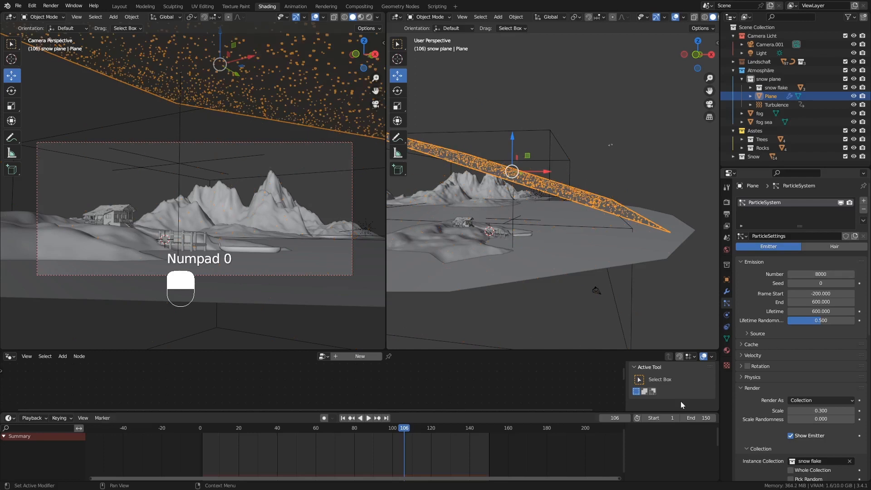
{"action": "left_click", "coordinate": [344, 419]}
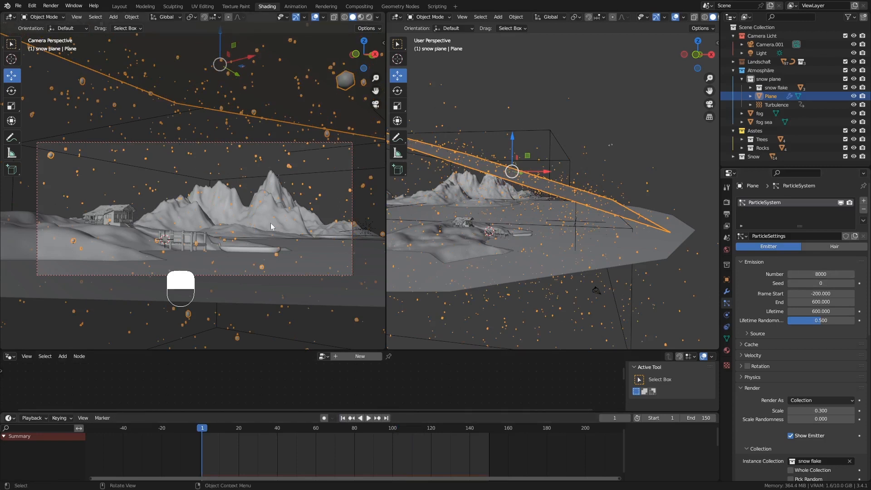
{"action": "left_click", "coordinate": [368, 420]}
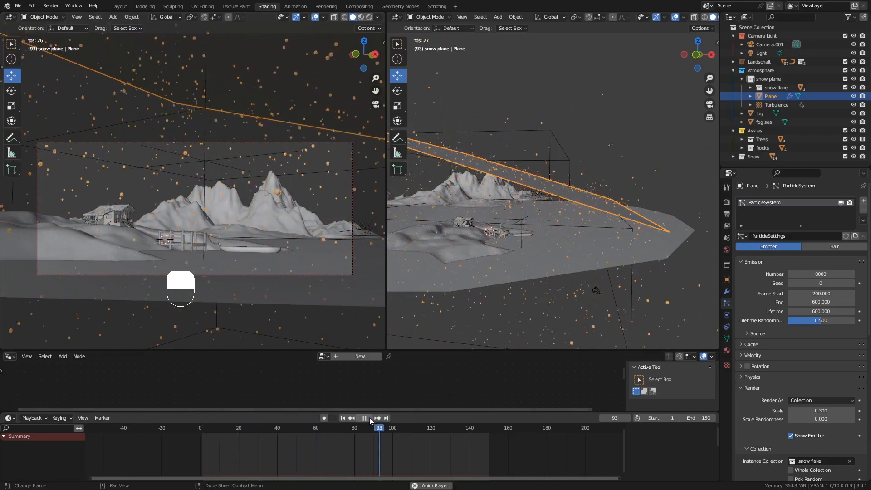
Pause the snowfall animation at frame 132, with the 8000 flakes scattered through both views.
{"action": "left_click", "coordinate": [369, 418]}
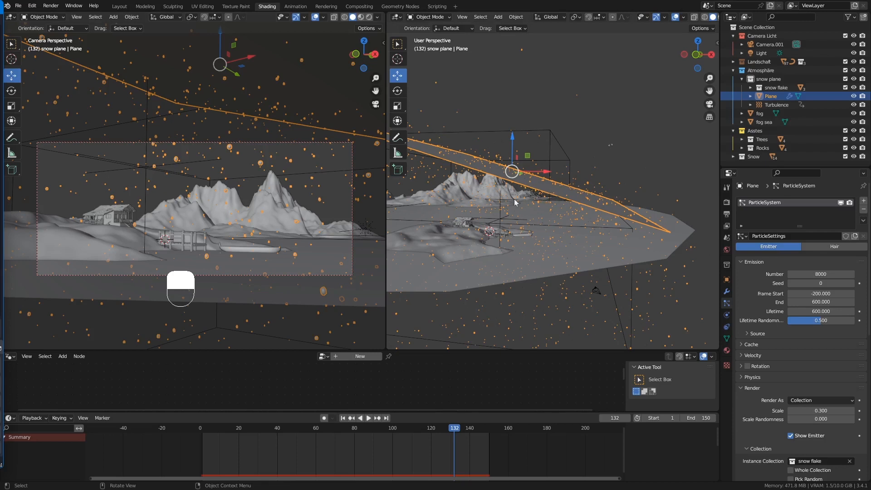
{"action": "scroll", "coordinate": [783, 270], "scroll_direction": "down", "scroll_amount": 2}
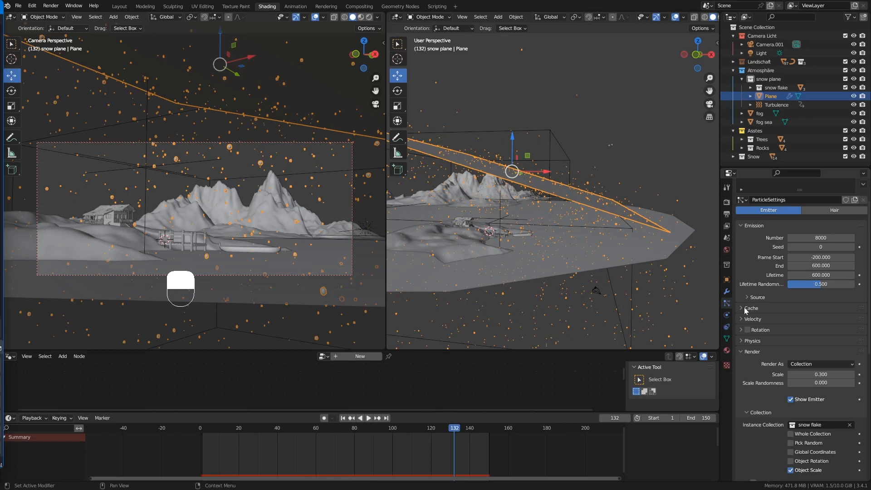
Expand the snow particle Cache panel and bake the 150-frame snowfall simulation.
{"action": "left_click", "coordinate": [743, 309]}
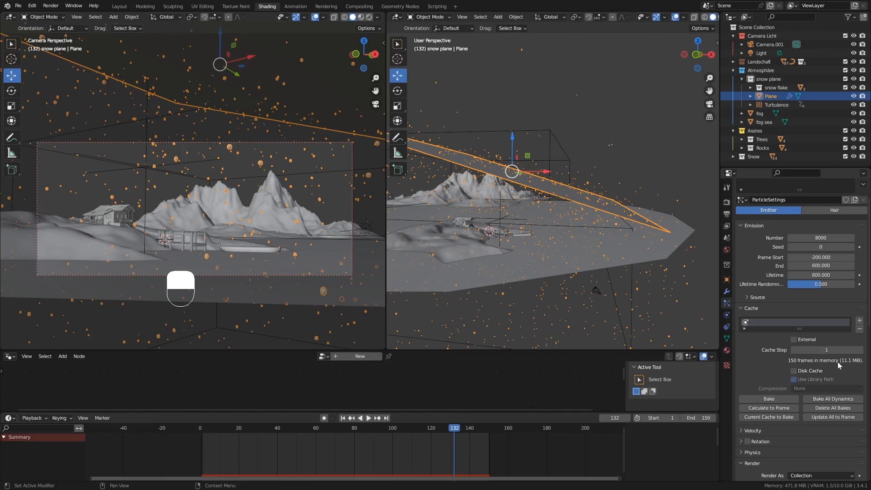
{"action": "left_click", "coordinate": [777, 396]}
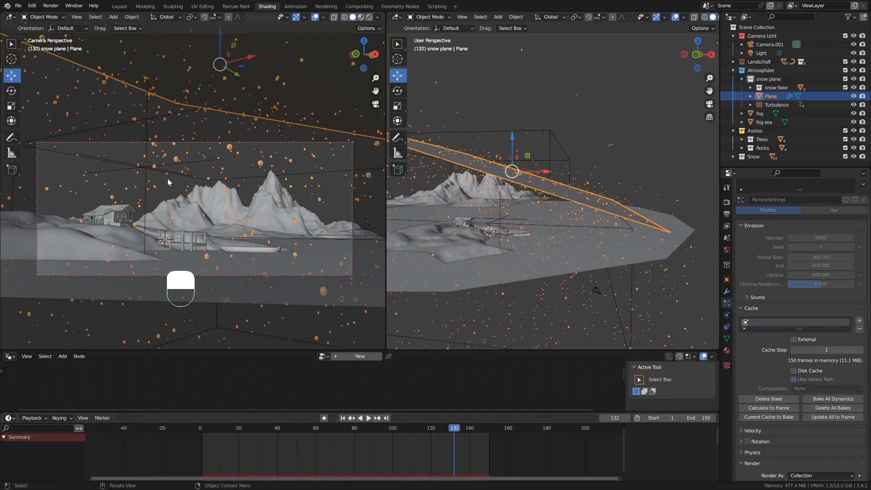
Render a still image of frame 132, review it, then close the render window.
{"action": "left_click", "coordinate": [51, 6]}
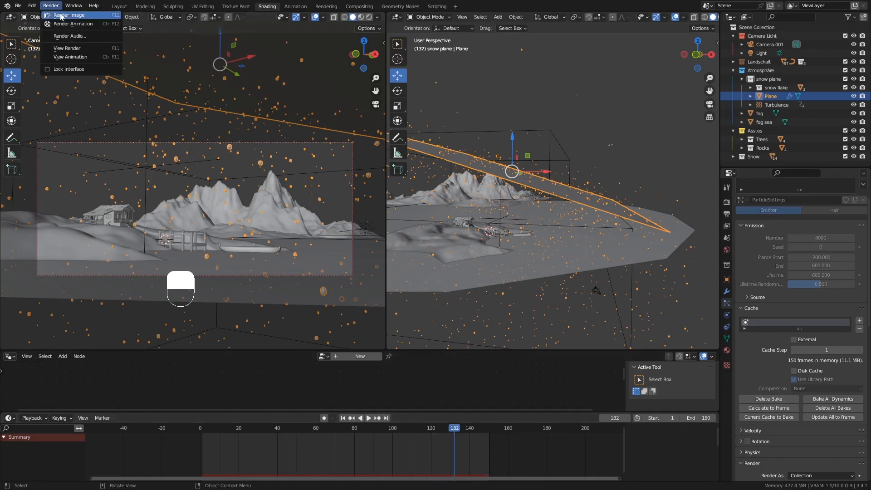
{"action": "left_click", "coordinate": [59, 15]}
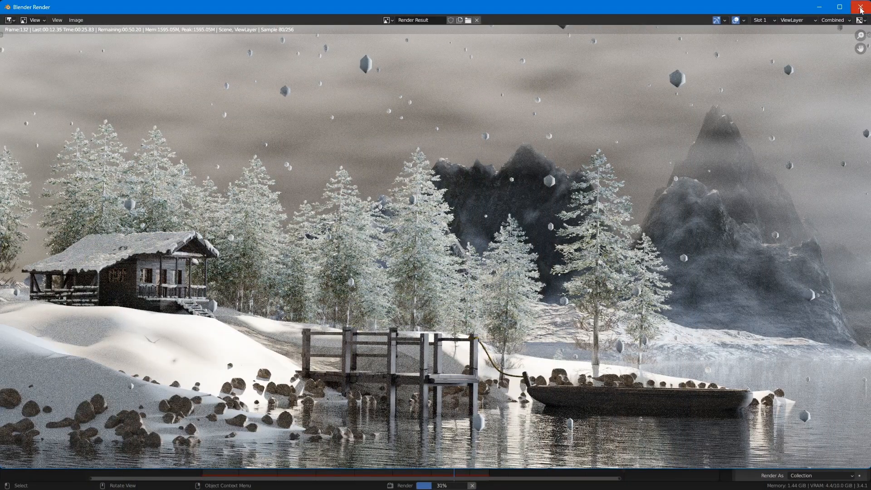
{"action": "left_click", "coordinate": [860, 7]}
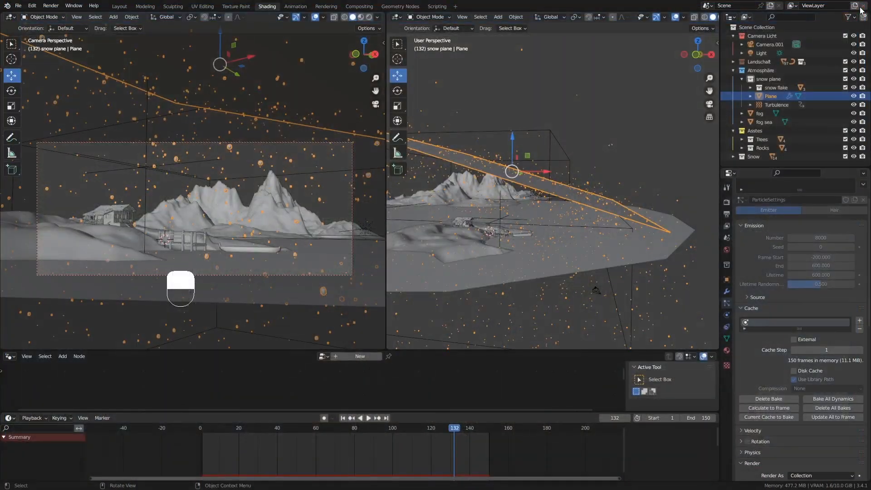
Show Render Properties and expand Motion Blur, centred on frame with shutter 0.50.
{"action": "left_click", "coordinate": [726, 203]}
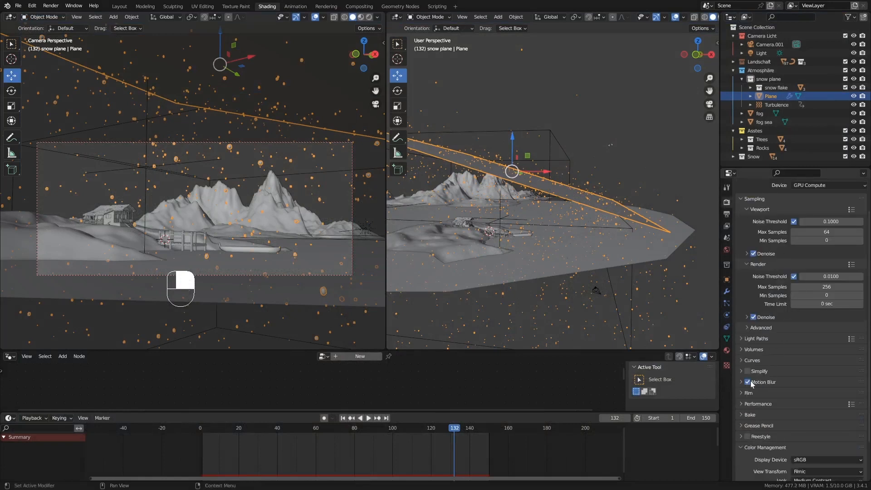
{"action": "left_click", "coordinate": [743, 383]}
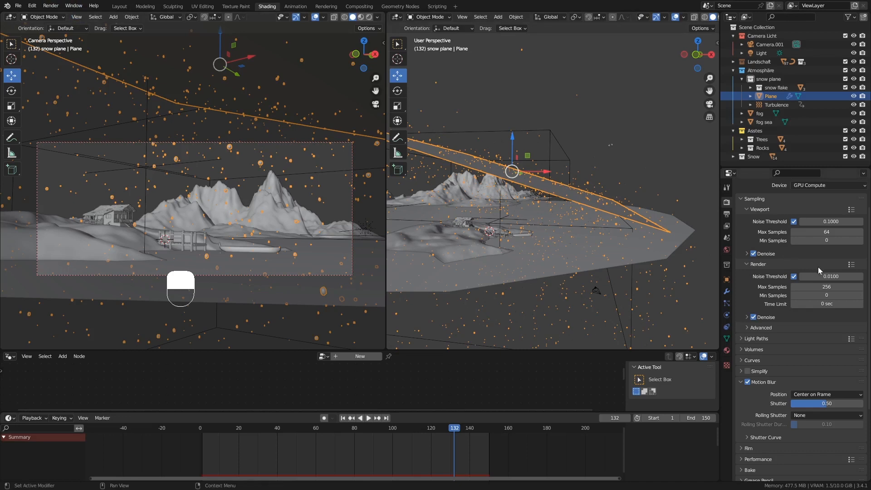
Set the render max samples to 128.
{"action": "scroll", "coordinate": [813, 247], "scroll_direction": "up", "scroll_amount": 2}
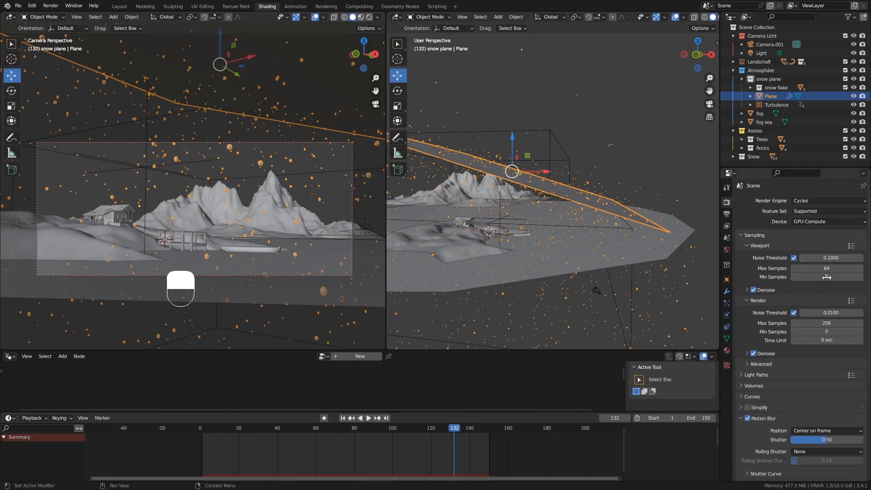
{"action": "left_click", "coordinate": [819, 319]}
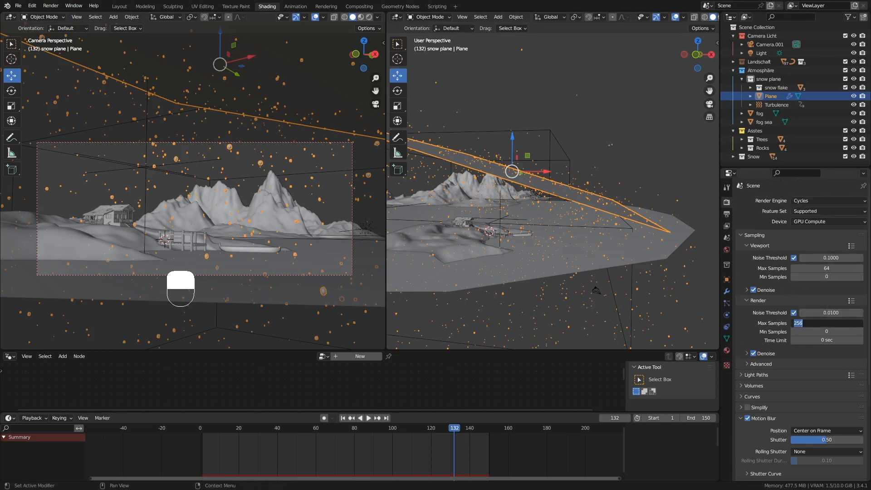
{"action": "type", "text": "128"}
{"action": "key", "text": "Return"}
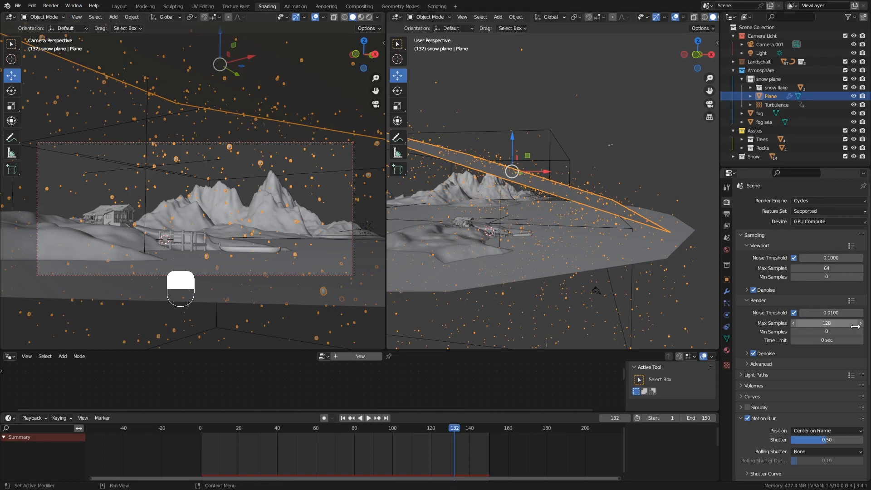
Set Light Paths max bounces for Diffuse, Glossy, Volume and Transparent to 8 each.
{"action": "left_click", "coordinate": [741, 375]}
{"action": "scroll", "coordinate": [789, 375], "scroll_direction": "down", "scroll_amount": 3}
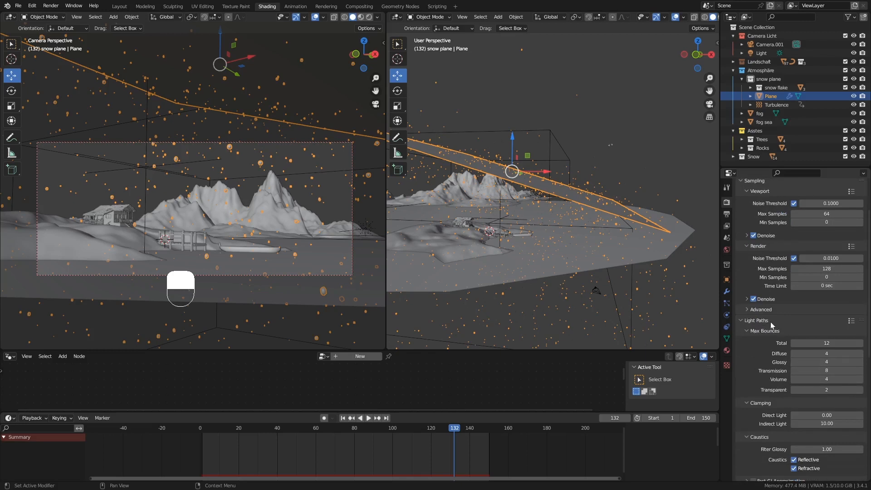
{"action": "left_click", "coordinate": [835, 353]}
{"action": "type", "text": "8"}
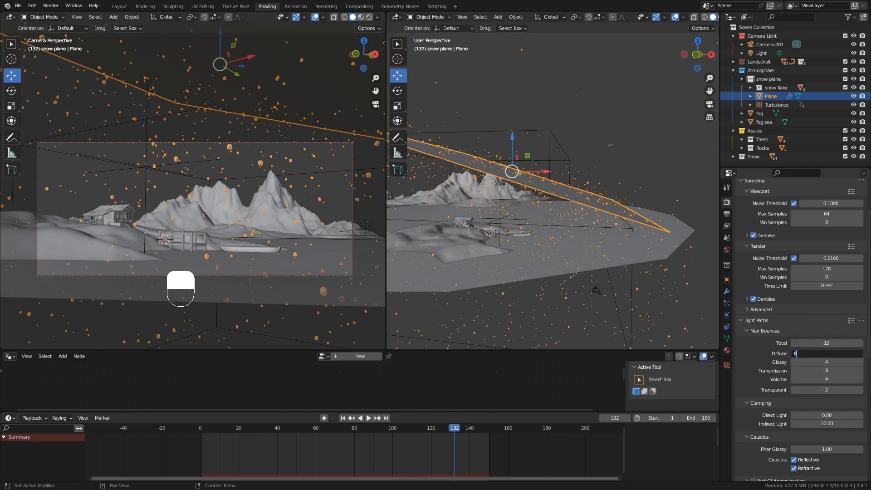
{"action": "key", "text": "Tab"}
{"action": "type", "text": "8"}
{"action": "key", "text": "Return"}
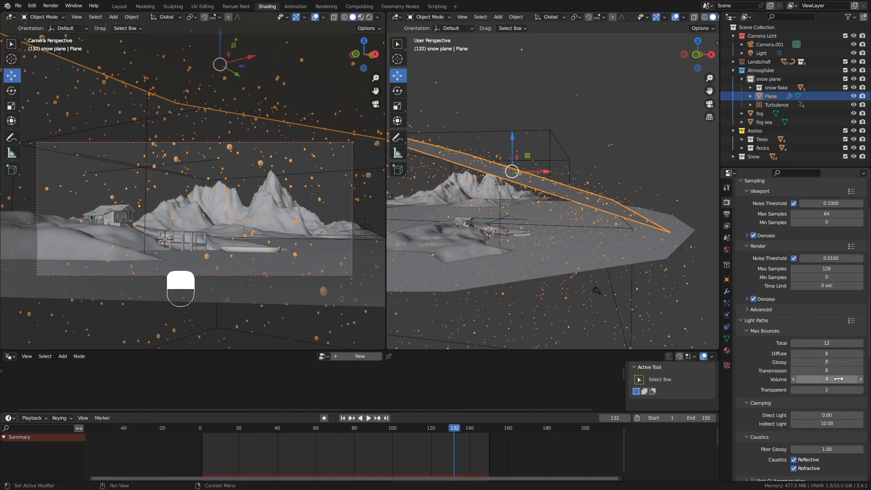
{"action": "left_click", "coordinate": [838, 379]}
{"action": "type", "text": "8"}
{"action": "key", "text": "Tab"}
{"action": "type", "text": "8"}
{"action": "key", "text": "Return"}
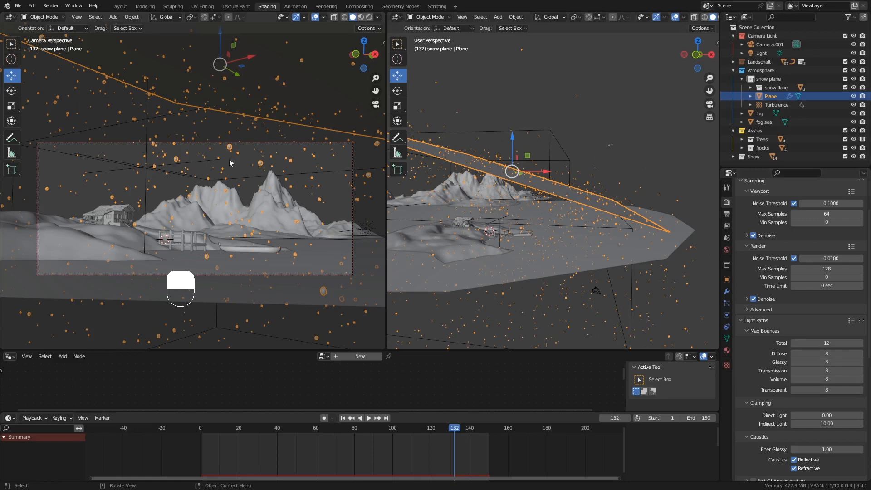
{"action": "left_click", "coordinate": [50, 5]}
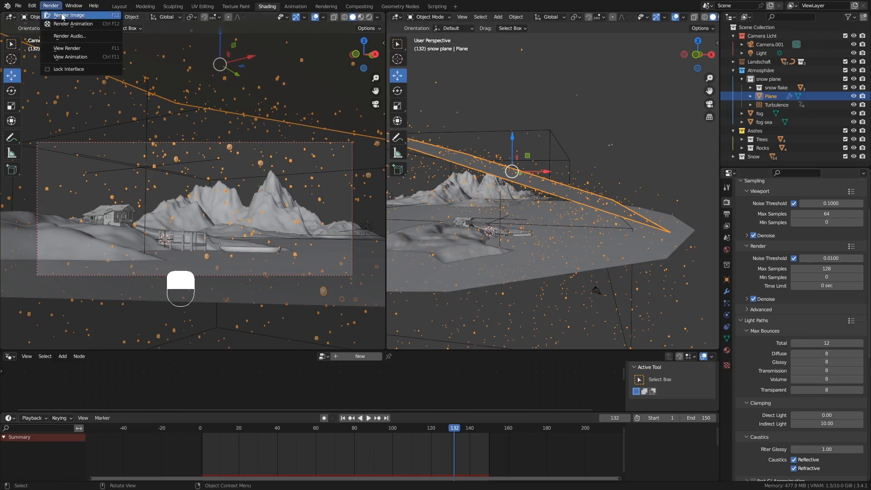
{"action": "left_click", "coordinate": [63, 16]}
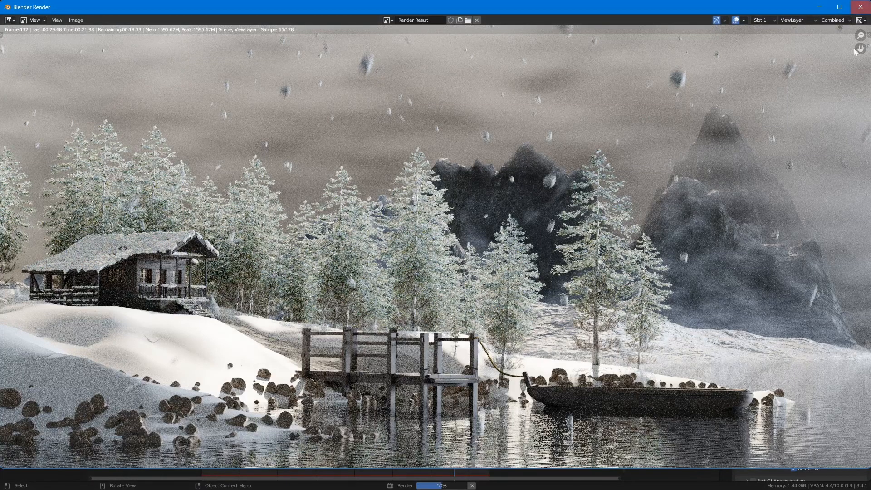
{"action": "left_click", "coordinate": [861, 7]}
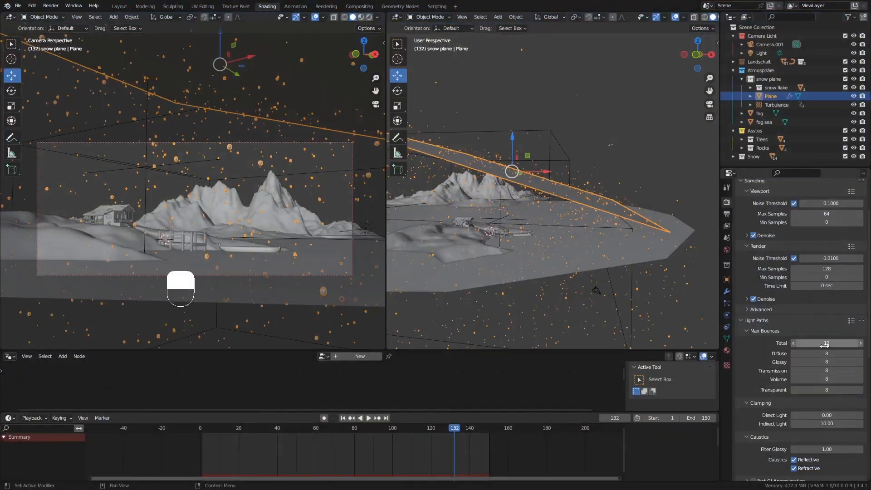
Enter 0.75 in the Motion Blur Shutter field, replacing 0.50.
{"action": "scroll", "coordinate": [772, 283], "scroll_direction": "up", "scroll_amount": 3}
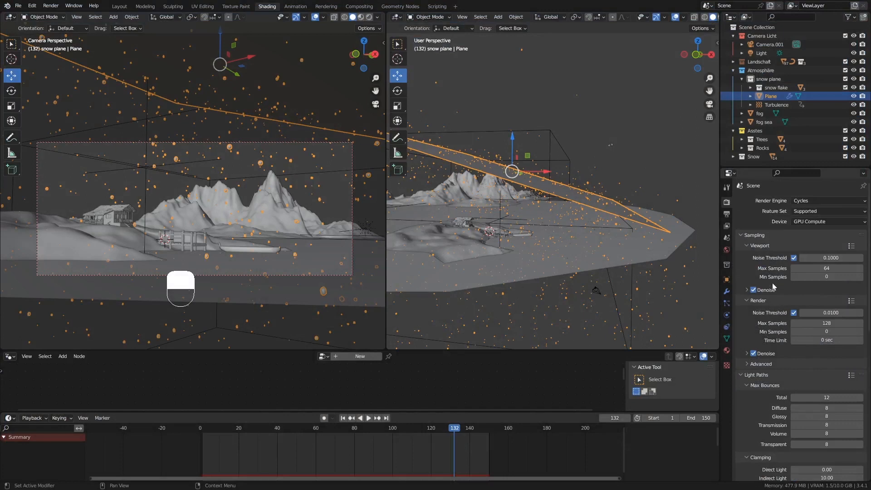
{"action": "scroll", "coordinate": [774, 286], "scroll_direction": "down", "scroll_amount": 10}
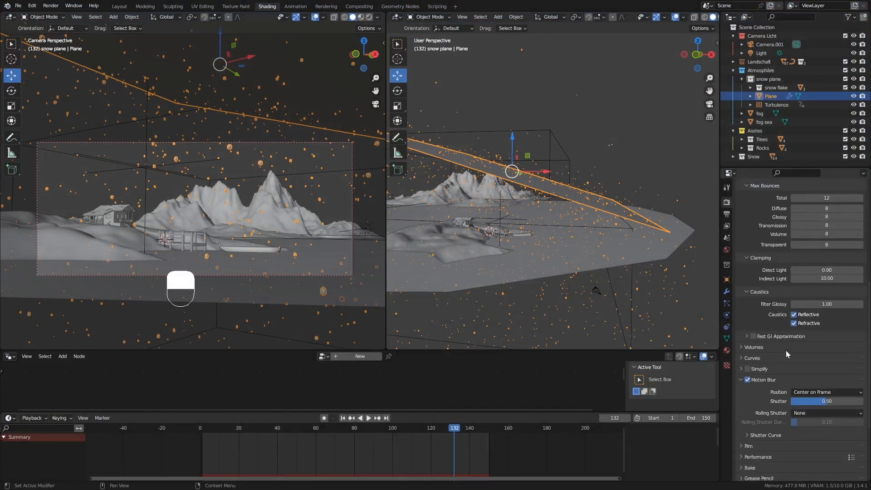
{"action": "left_click", "coordinate": [825, 402]}
{"action": "key", "text": "KP_7"}
{"action": "key", "text": "KP_5"}
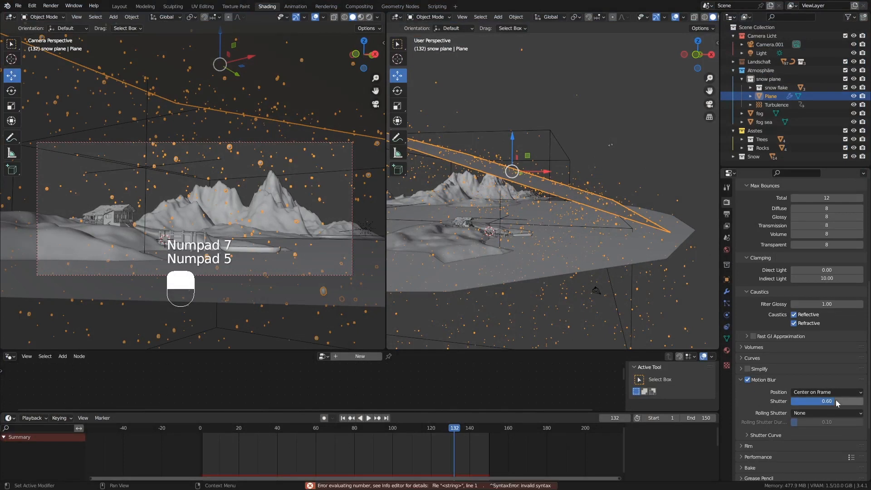
{"action": "left_click", "coordinate": [837, 402]}
{"action": "type", "text": "0.75"}
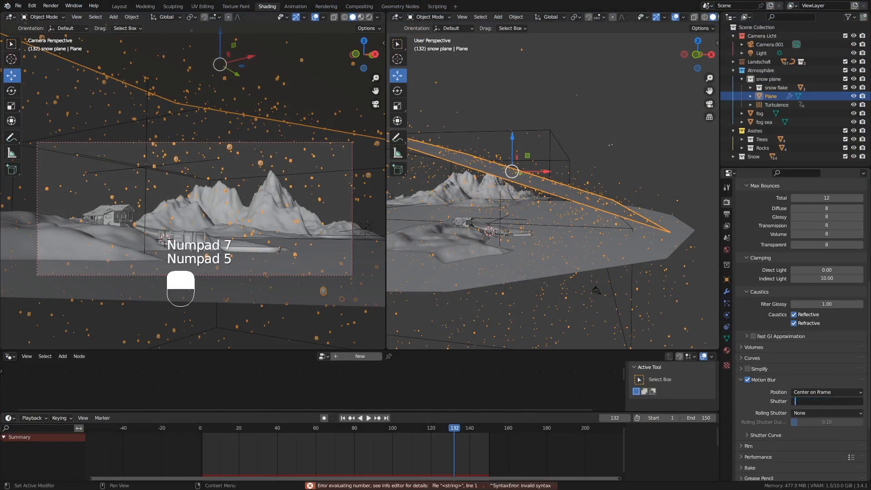
{"action": "key", "text": "Return"}
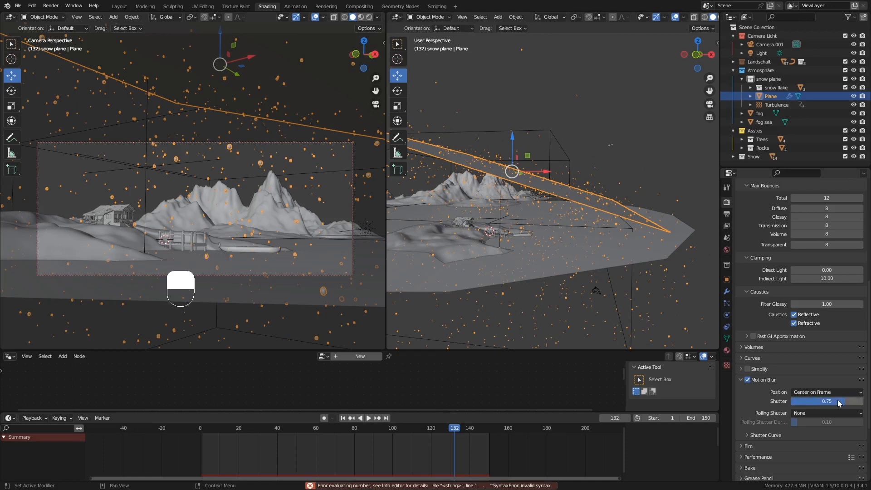
{"action": "left_click", "coordinate": [51, 5]}
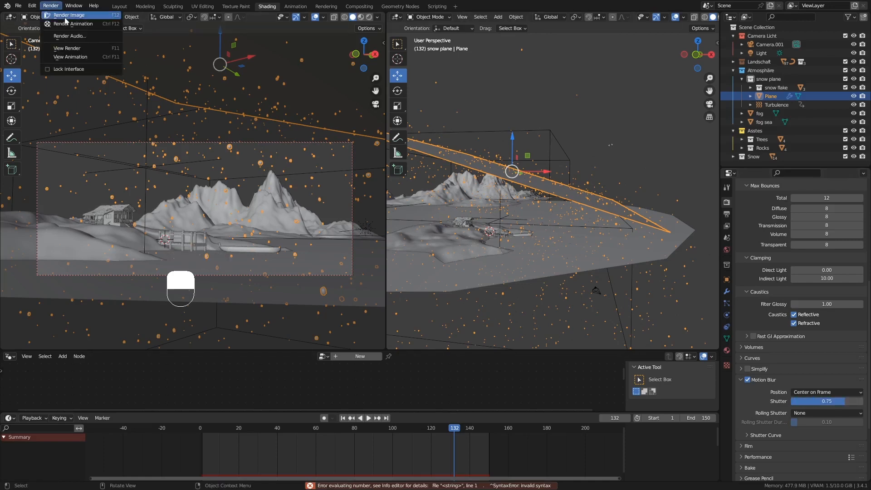
{"action": "left_click", "coordinate": [65, 16]}
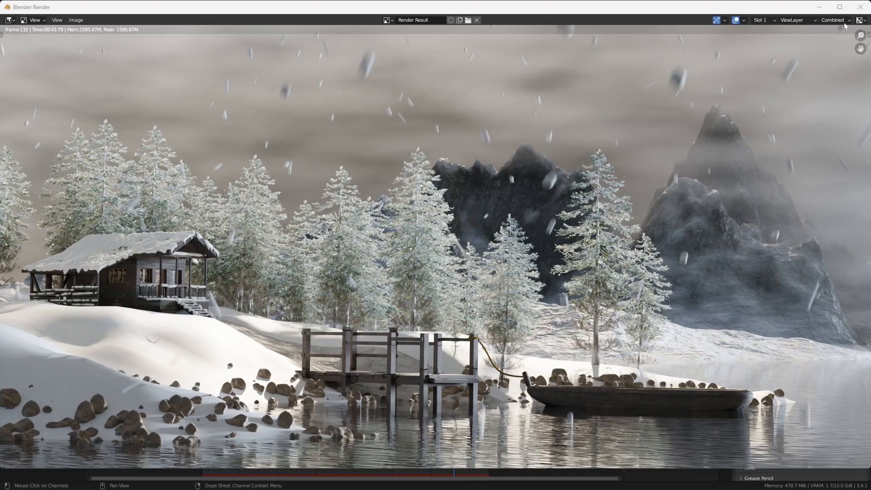
{"action": "left_click", "coordinate": [860, 7]}
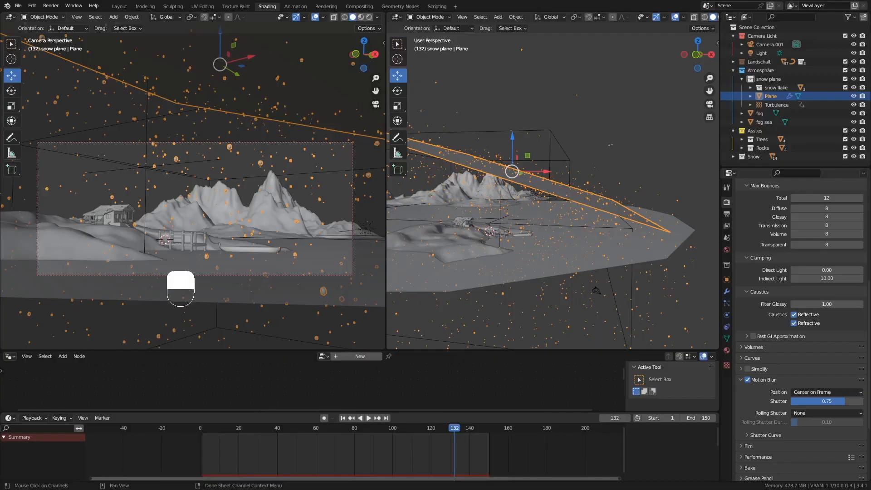
Switch the camera viewport to Rendered shading and set the Nishita sky strength to 0.03.
{"action": "left_click", "coordinate": [370, 19]}
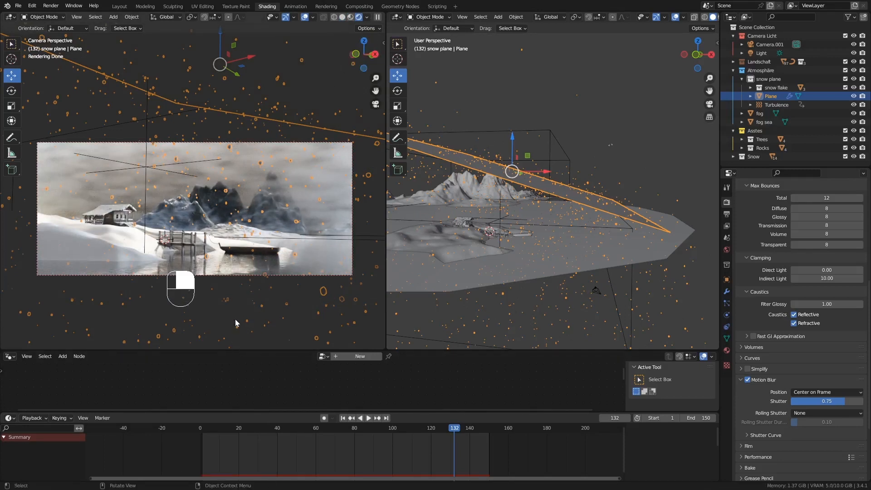
{"action": "left_click", "coordinate": [727, 251]}
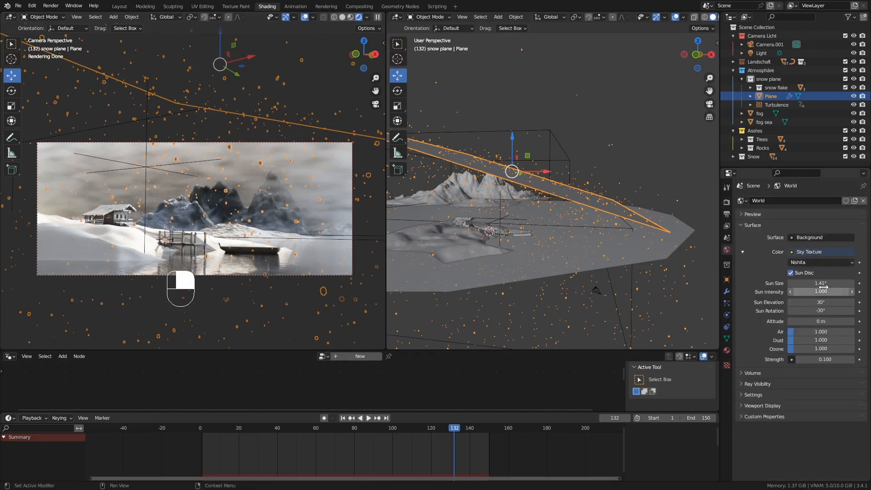
{"action": "left_click", "coordinate": [824, 359]}
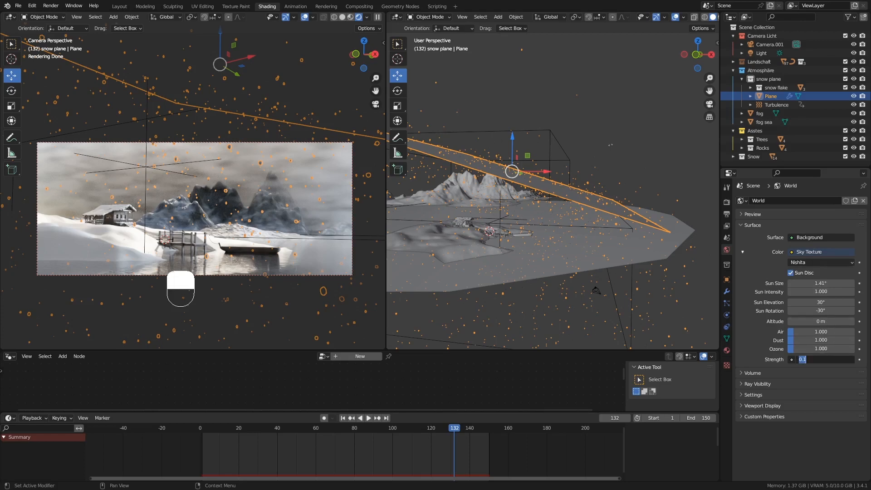
{"action": "type", "text": "0.03"}
{"action": "key", "text": "Return"}
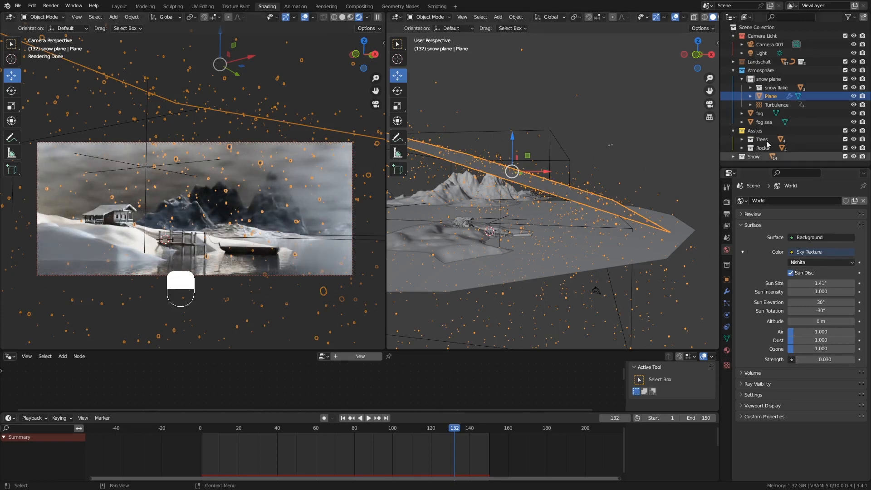
{"action": "left_click", "coordinate": [769, 52]}
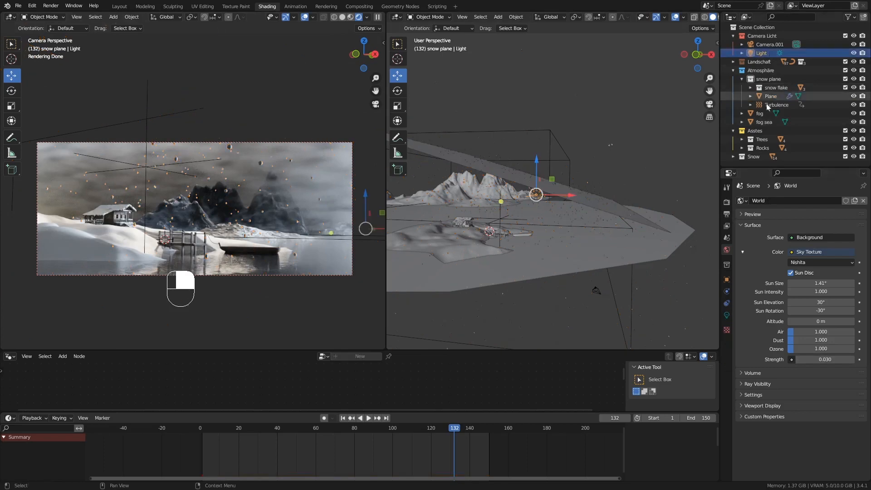
Set the sun Light's strength to 5 and hide it from the viewport.
{"action": "left_click", "coordinate": [726, 314]}
{"action": "left_click", "coordinate": [817, 256]}
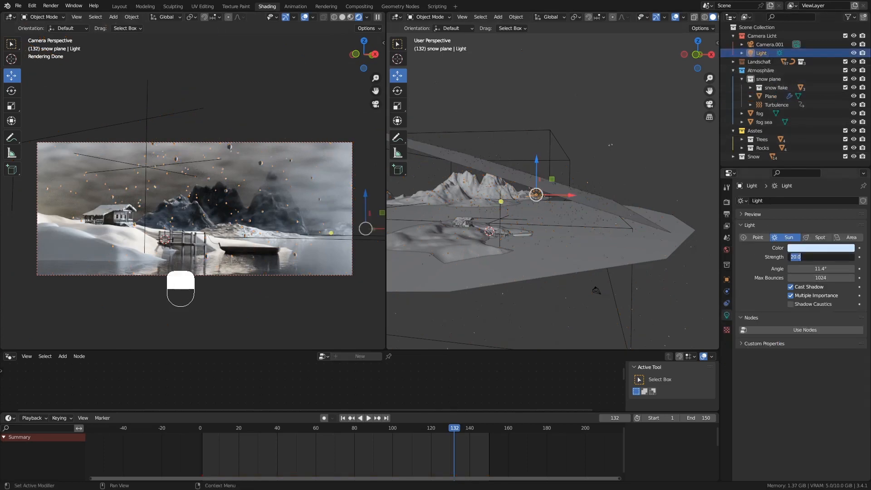
{"action": "type", "text": "5"}
{"action": "key", "text": "Return"}
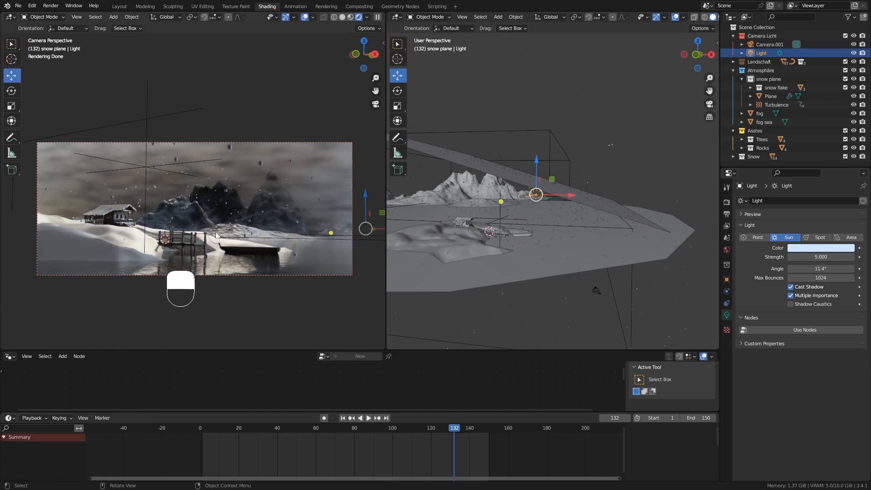
{"action": "left_click", "coordinate": [853, 53]}
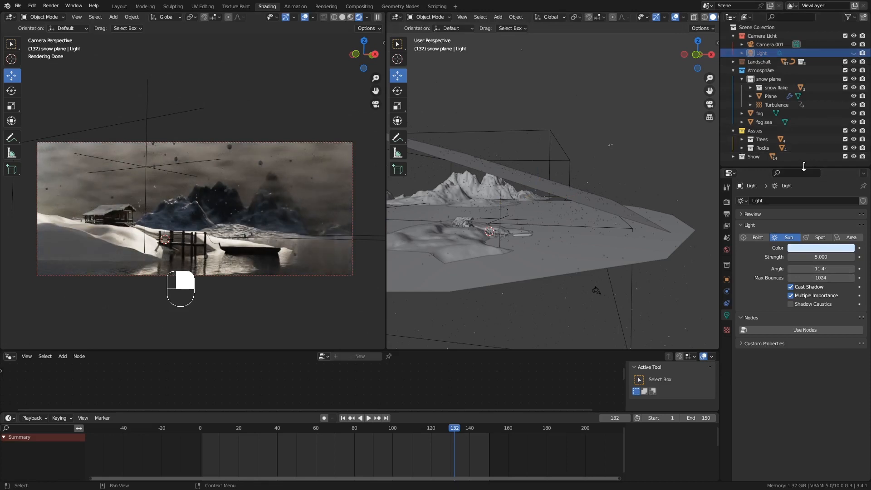
{"action": "left_click_drag", "start_coordinate": [806, 168], "coordinate": [799, 210]}
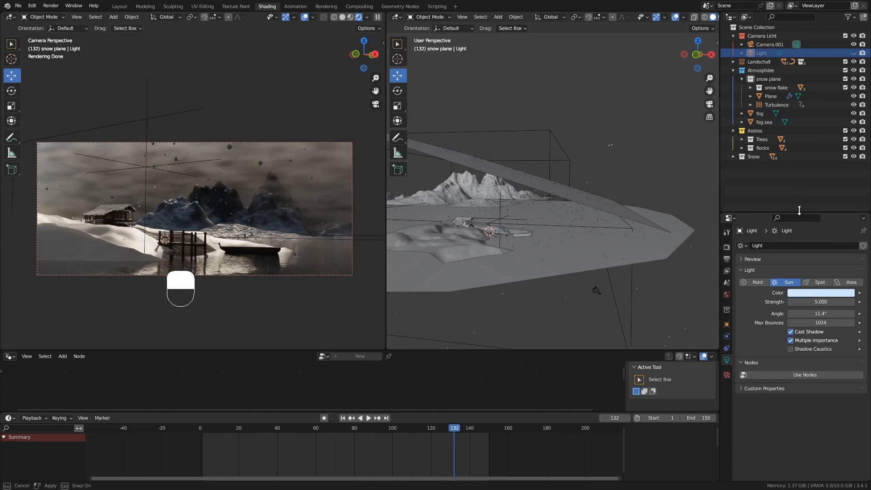
Lower the World sky strength to 0.01 after trying values of 0 and 0.1.
{"action": "left_click", "coordinate": [726, 294]}
{"action": "double_click", "coordinate": [825, 405]}
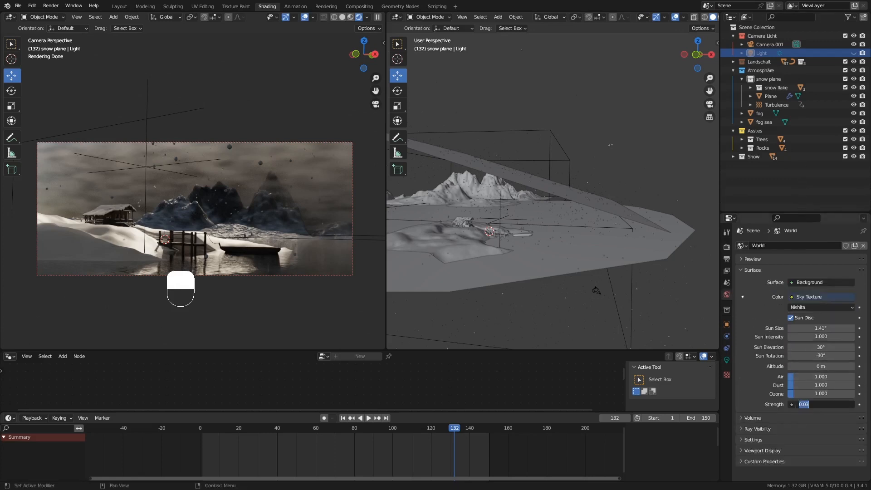
{"action": "type", "text": "0"}
{"action": "key", "text": "Return"}
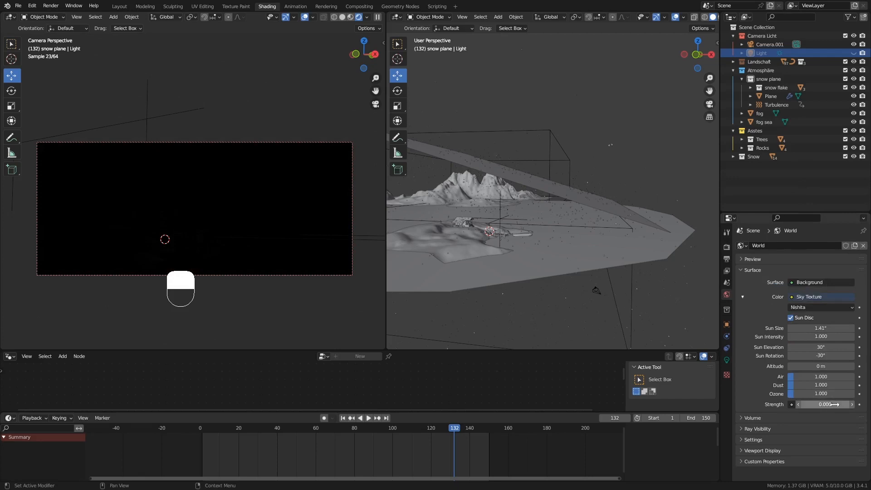
{"action": "double_click", "coordinate": [835, 404]}
{"action": "type", "text": "0.1"}
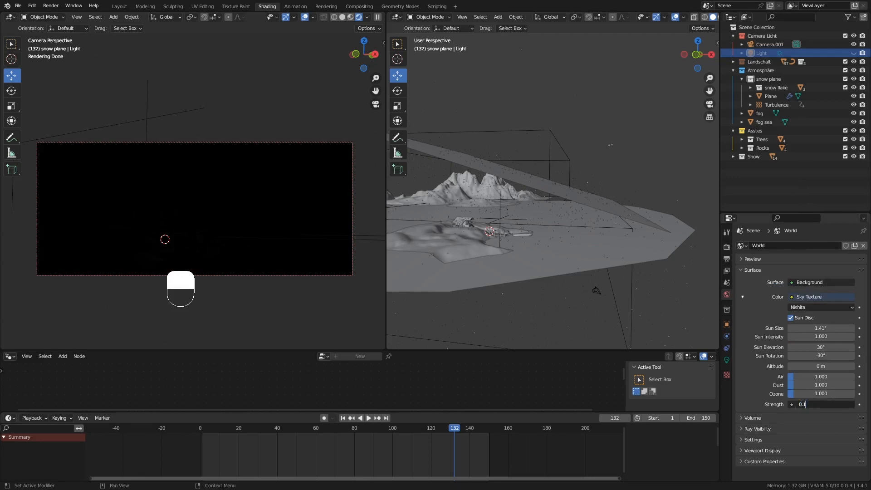
{"action": "key", "text": "BackSpace"}
{"action": "type", "text": ".1"}
{"action": "key", "text": "Return"}
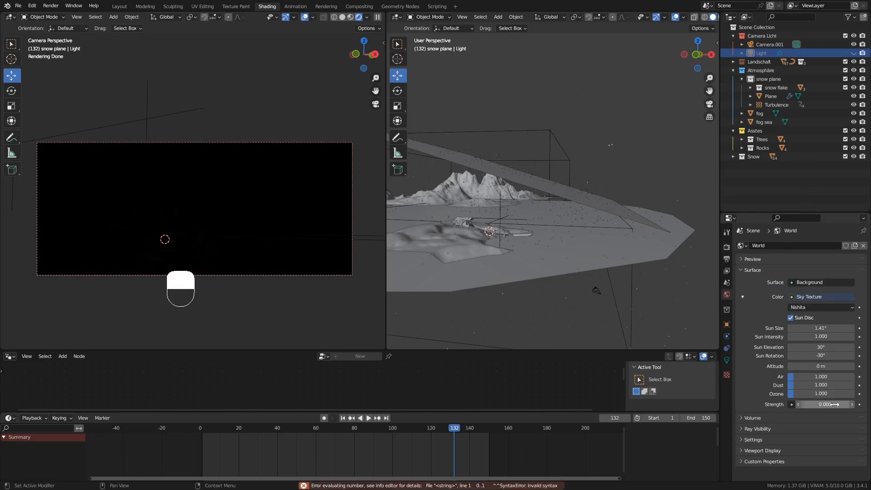
{"action": "left_click", "coordinate": [834, 404]}
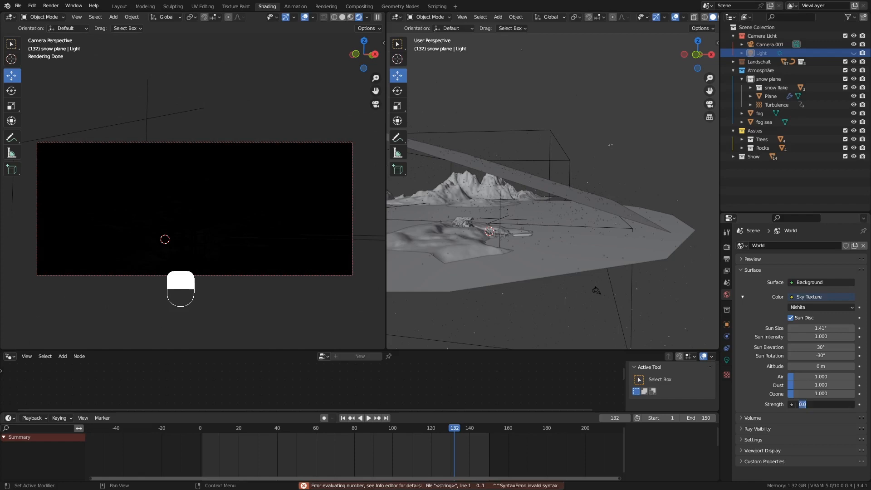
{"action": "type", "text": "0.01"}
{"action": "key", "text": "Return"}
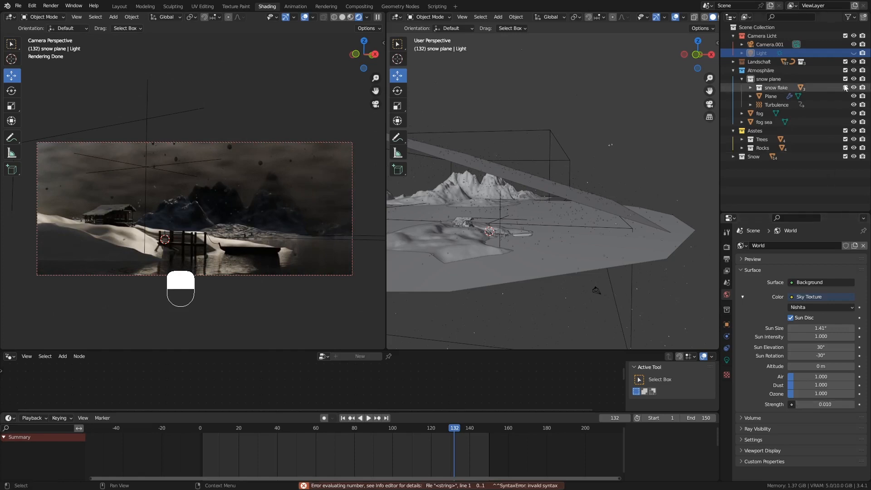
Make the Light visible again and set the sky strength to 0.020.
{"action": "left_click", "coordinate": [854, 53]}
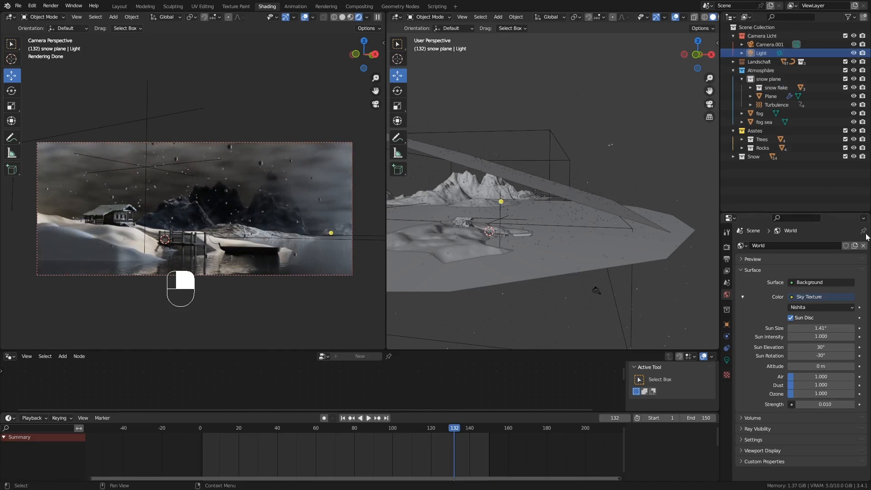
{"action": "left_click", "coordinate": [845, 404]}
{"action": "type", "text": "0."}
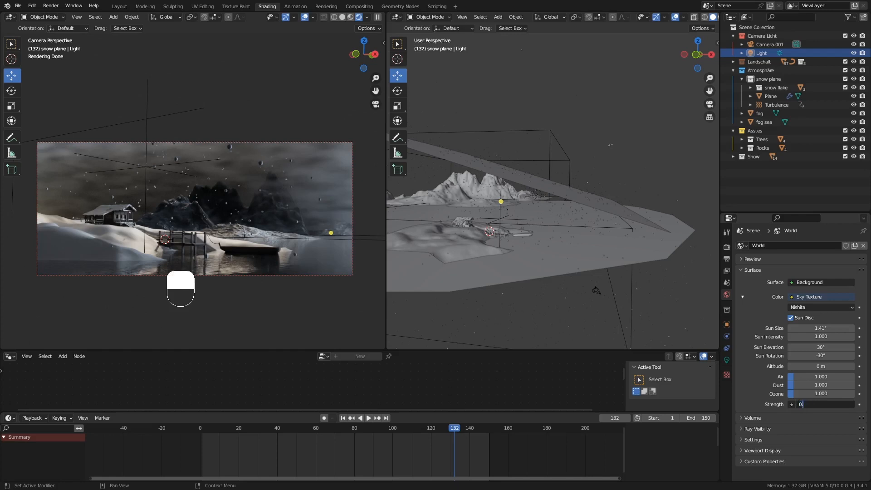
{"action": "type", "text": "02"}
{"action": "key", "text": "Return"}
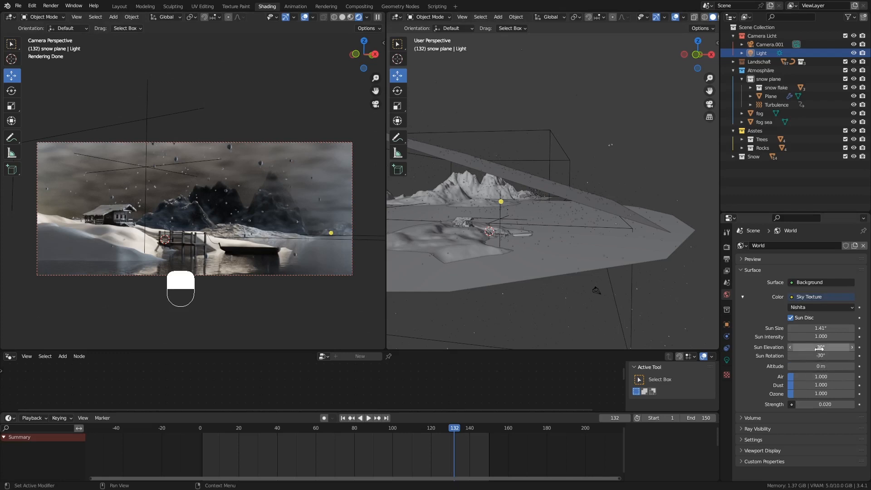
Drag the Sky Texture Sun Rotation to -17.5°.
{"action": "left_click_drag", "start_coordinate": [815, 355], "coordinate": [865, 355]}
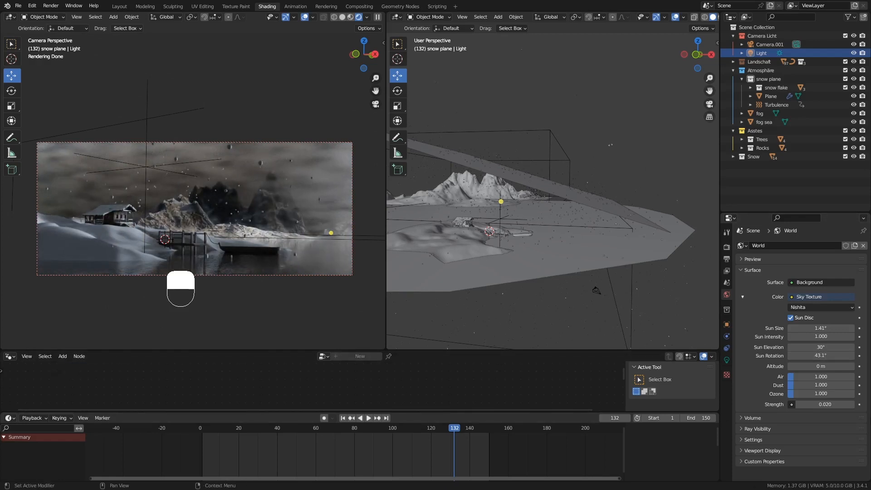
{"action": "mouse_move", "coordinate": [812, 358]}
{"action": "left_mouse_down"}
{"action": "mouse_move", "coordinate": [864, 358]}
{"action": "mouse_move", "coordinate": [773, 358]}
{"action": "mouse_move", "coordinate": [812, 355]}
{"action": "left_mouse_up"}
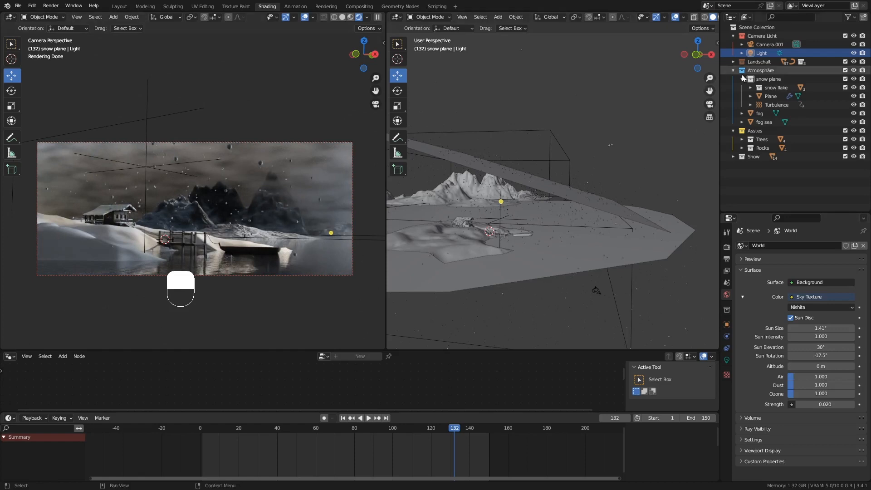
{"action": "left_click", "coordinate": [726, 359]}
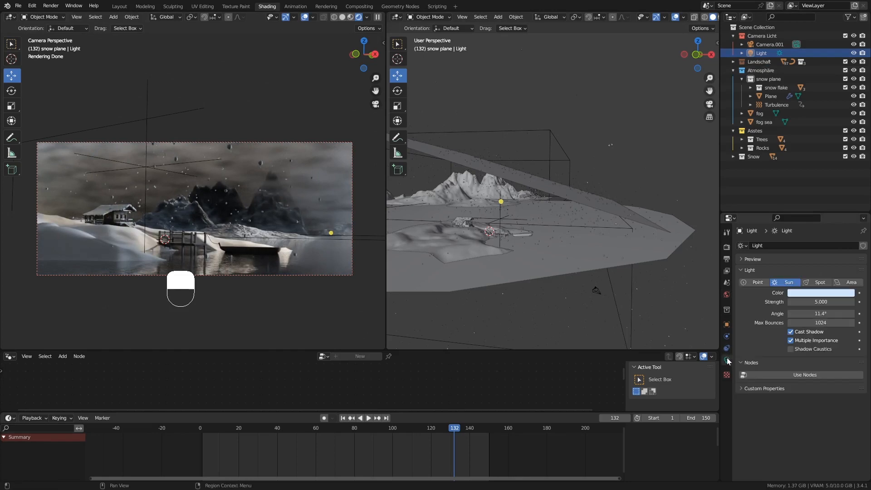
Raise sun strength to 7.680 and expand Atmosphäre to show snow plane, fog and fog sea.
{"action": "mouse_move", "coordinate": [818, 302]}
{"action": "left_mouse_down"}
{"action": "mouse_move", "coordinate": [833, 301]}
{"action": "mouse_move", "coordinate": [815, 302]}
{"action": "left_mouse_up"}
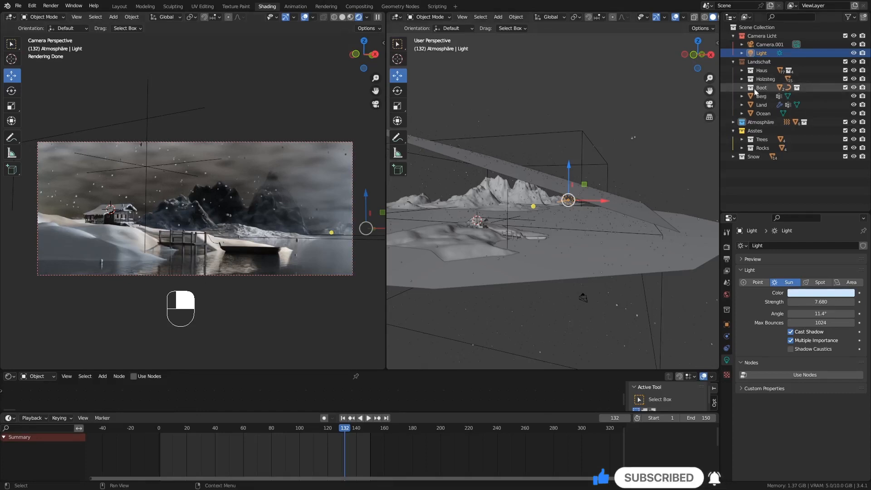
{"action": "left_click", "coordinate": [754, 120]}
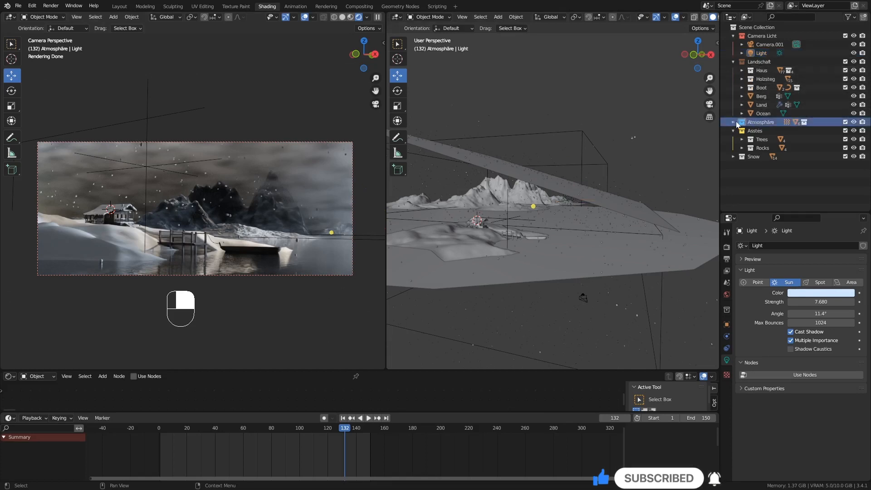
{"action": "left_click", "coordinate": [733, 122]}
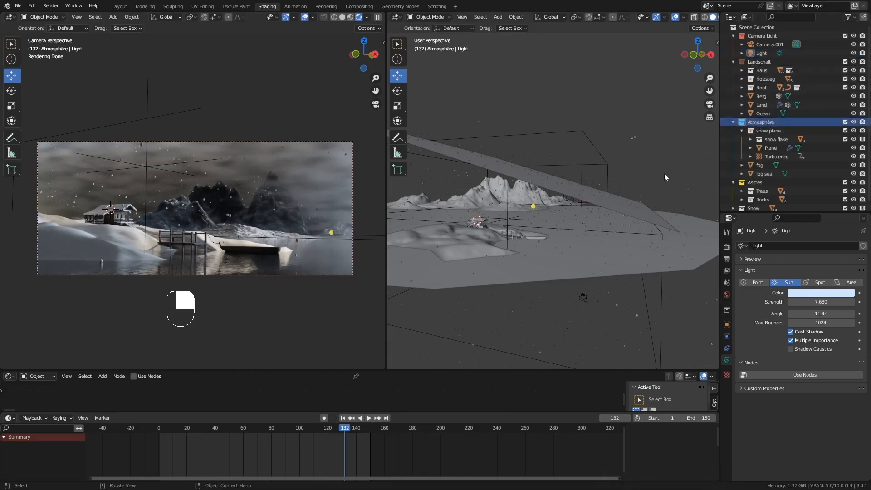
{"action": "mouse_move", "coordinate": [502, 238]}
{"action": "middle_mouse_down"}
{"action": "mouse_move", "coordinate": [491, 246]}
{"action": "mouse_move", "coordinate": [494, 235]}
{"action": "middle_mouse_up"}
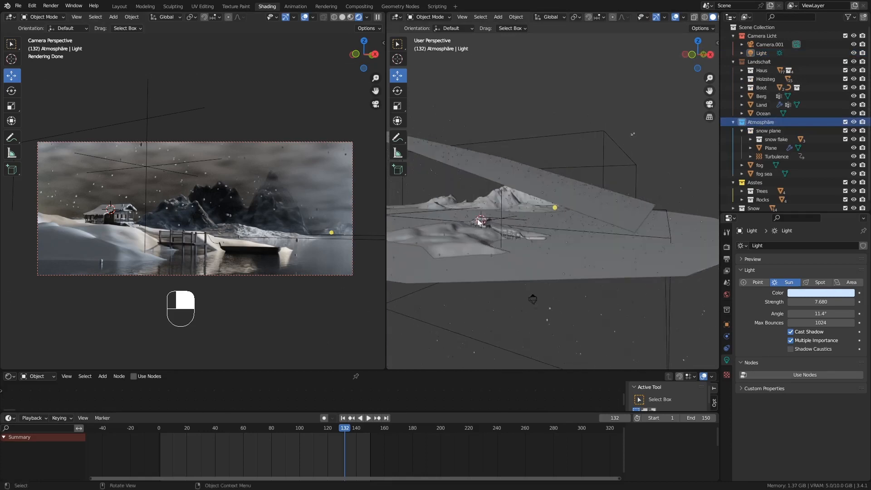
{"action": "middle_click_drag", "start_coordinate": [479, 222], "coordinate": [517, 218], "text": "shift"}
Add a new cube and scale it up about 23.621 times.
{"action": "key", "text": "shift+a"}
{"action": "mouse_move", "coordinate": [517, 218]}
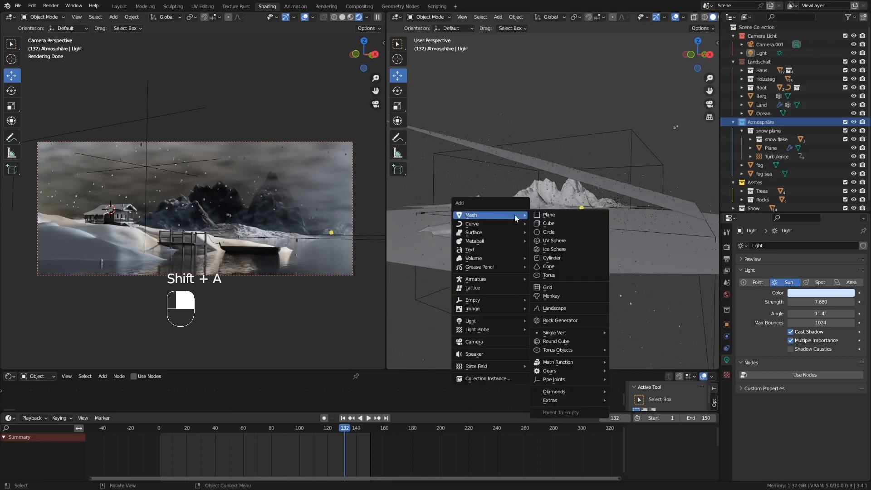
{"action": "left_click", "coordinate": [551, 223]}
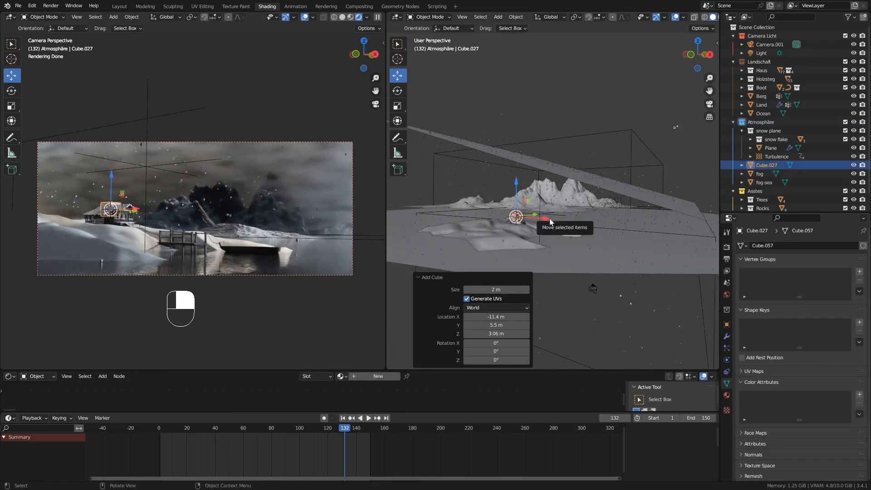
{"action": "key", "text": "s"}
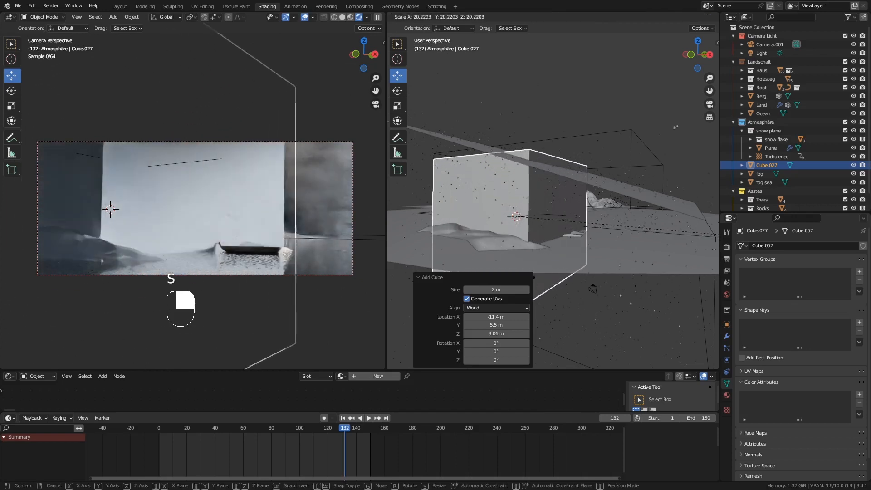
{"action": "left_click", "coordinate": [644, 278]}
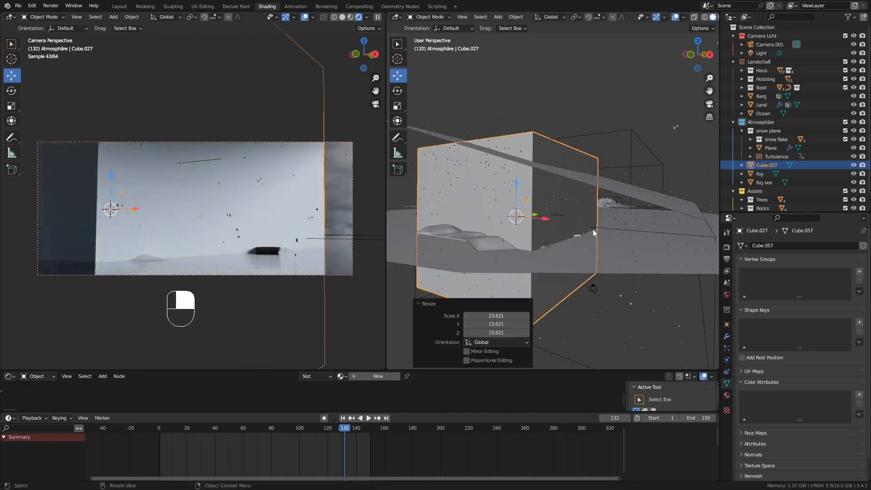
{"action": "mouse_move", "coordinate": [568, 230]}
{"action": "middle_mouse_down"}
{"action": "mouse_move", "coordinate": [516, 229]}
{"action": "mouse_move", "coordinate": [591, 241]}
{"action": "mouse_move", "coordinate": [566, 228]}
{"action": "middle_mouse_up"}
Move the cube along Y, stretch it 1.794 on X, and slide it over the landscape.
{"action": "key", "text": "g"}
{"action": "key", "text": "y"}
{"action": "left_click", "coordinate": [530, 217]}
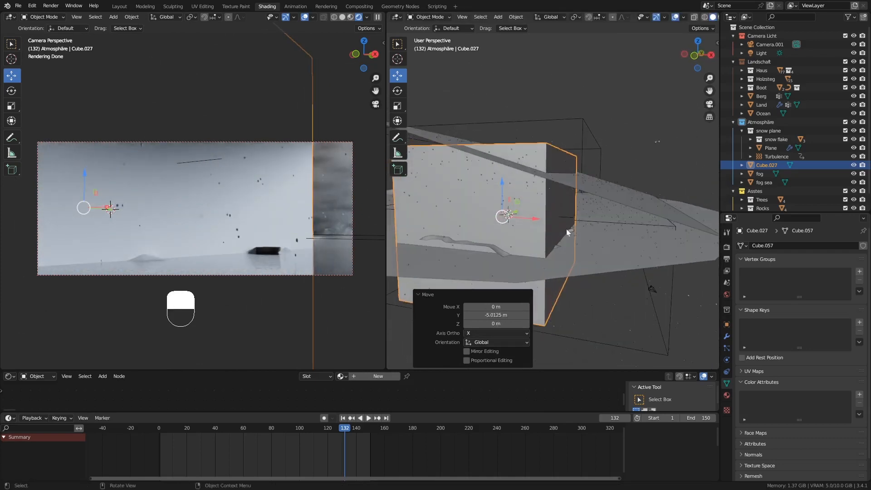
{"action": "key", "text": "s"}
{"action": "key", "text": "x"}
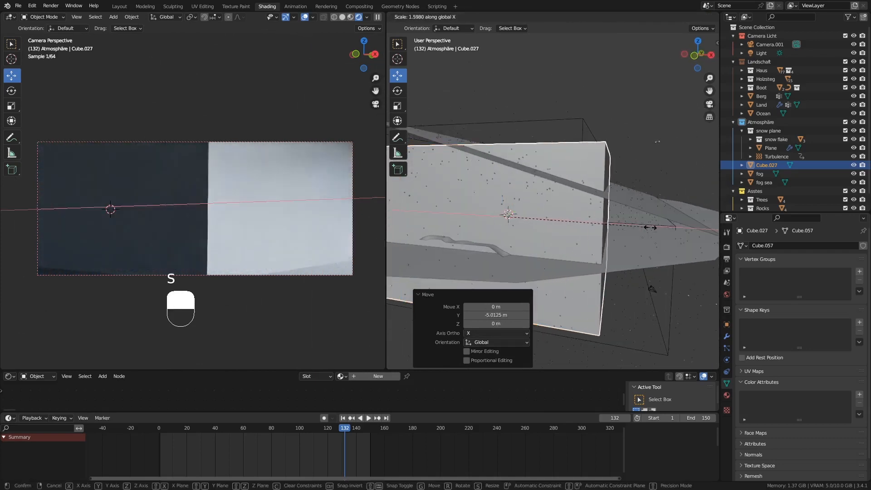
{"action": "left_click", "coordinate": [668, 228]}
{"action": "middle_click_drag", "start_coordinate": [616, 228], "coordinate": [552, 224]}
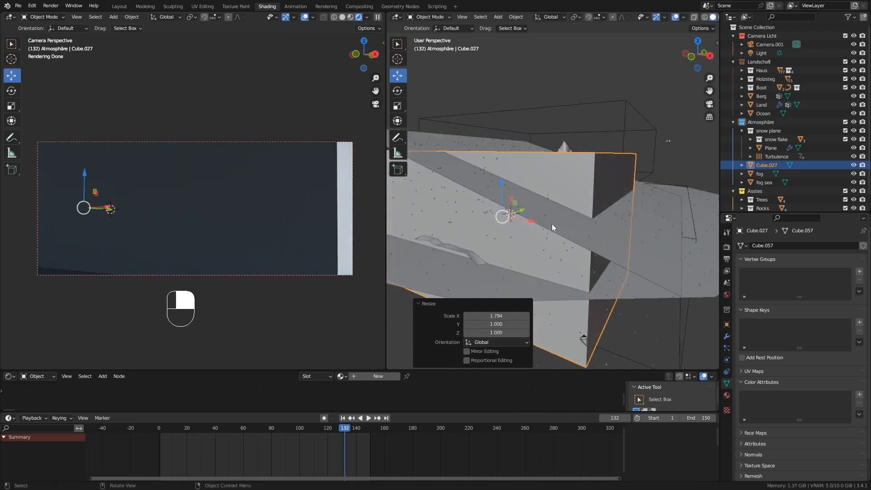
{"action": "left_click_drag", "start_coordinate": [529, 225], "coordinate": [553, 224]}
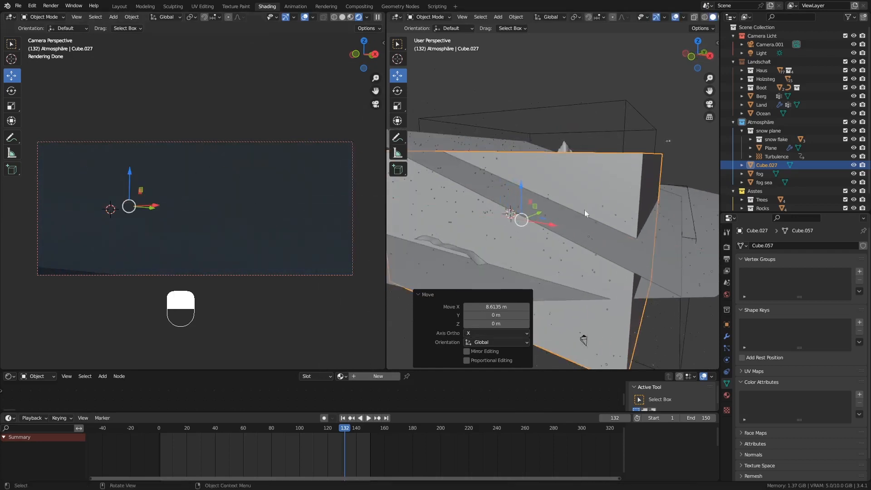
Set the cube's viewport display to Wire so it shows only as a wireframe.
{"action": "left_click", "coordinate": [727, 325]}
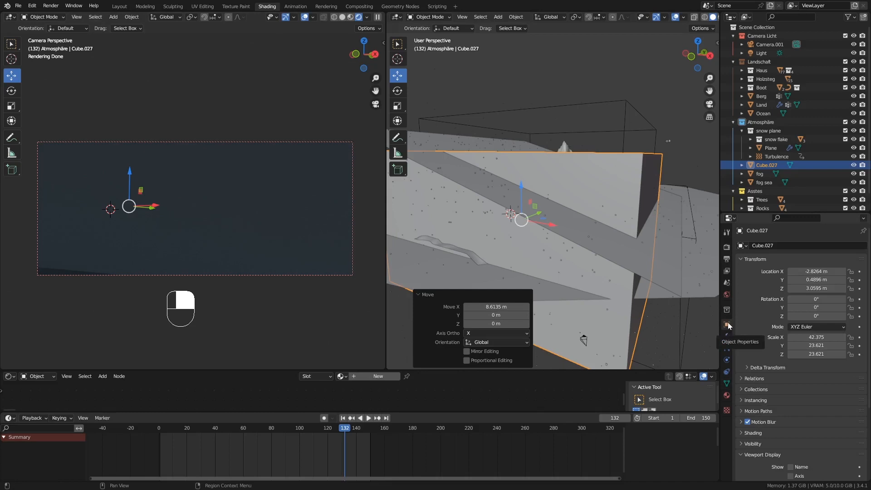
{"action": "scroll", "coordinate": [777, 369], "scroll_direction": "down", "scroll_amount": 5}
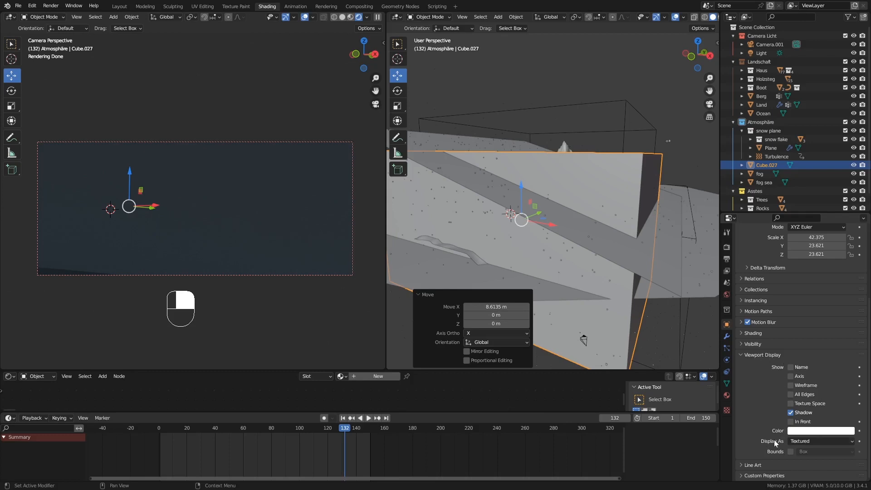
{"action": "left_click", "coordinate": [803, 442]}
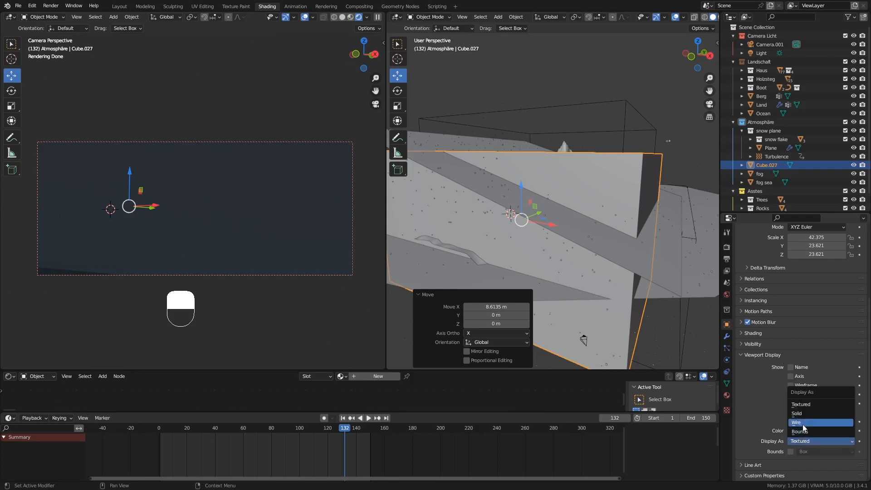
{"action": "left_click", "coordinate": [802, 422]}
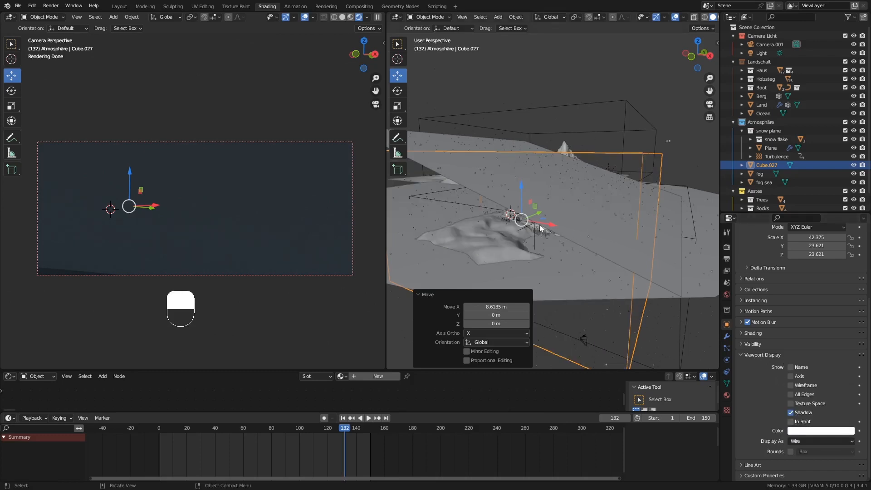
{"action": "mouse_move", "coordinate": [538, 218]}
{"action": "middle_mouse_down"}
{"action": "mouse_move", "coordinate": [517, 233]}
{"action": "mouse_move", "coordinate": [521, 220]}
{"action": "middle_mouse_up"}
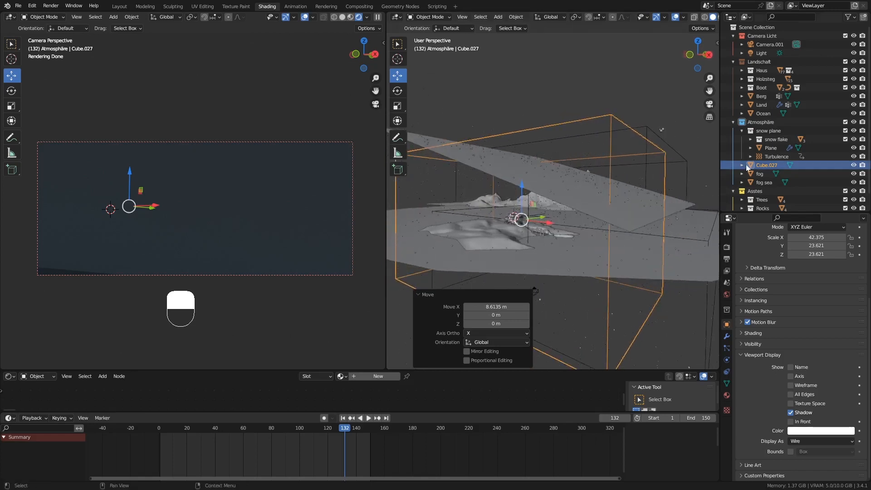
Rename Cube.027 to 'main fog' and enlarge the node editor area.
{"action": "double_click", "coordinate": [772, 166]}
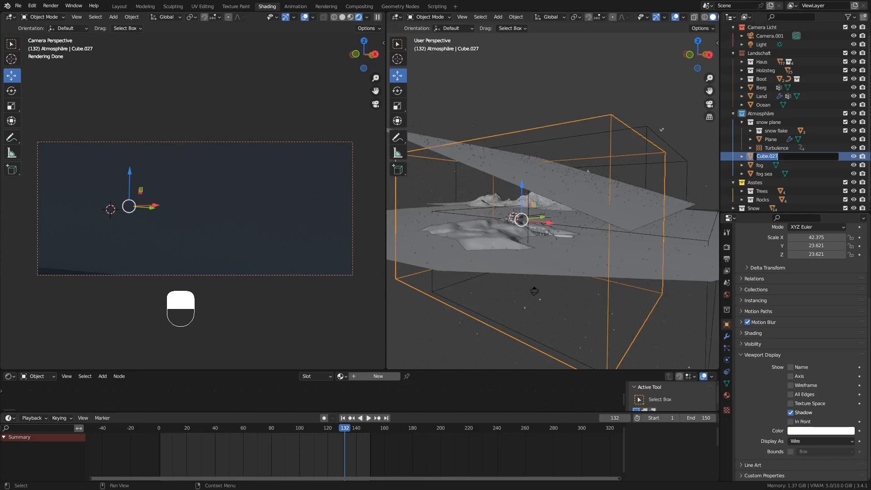
{"action": "type", "text": "main fog"}
{"action": "key", "text": "Return"}
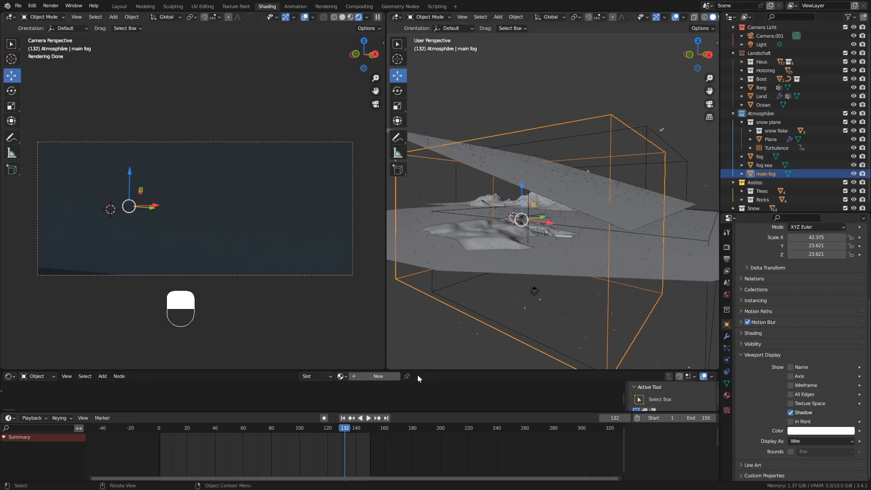
{"action": "left_click_drag", "start_coordinate": [147, 370], "coordinate": [168, 294]}
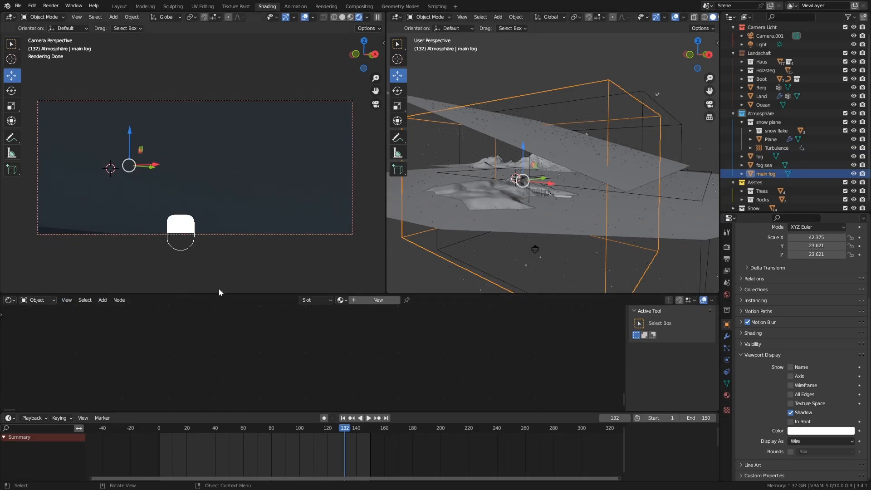
Give the fog box a new Material.001 and frame its Principled BSDF and Material Output nodes.
{"action": "left_click", "coordinate": [374, 301]}
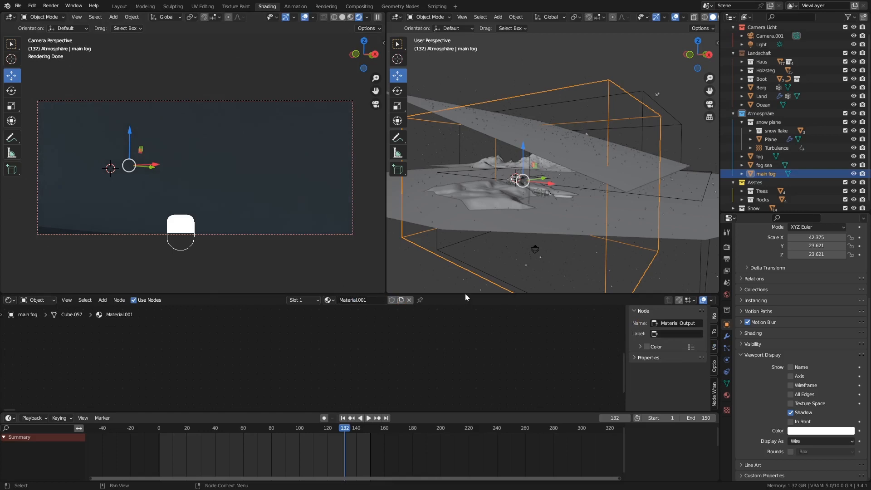
{"action": "key", "text": "Home"}
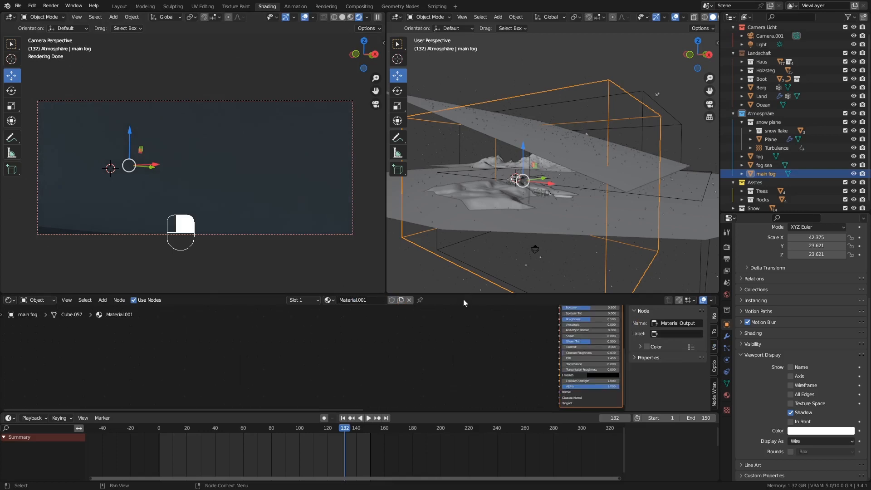
{"action": "middle_click_drag", "start_coordinate": [531, 328], "coordinate": [364, 345]}
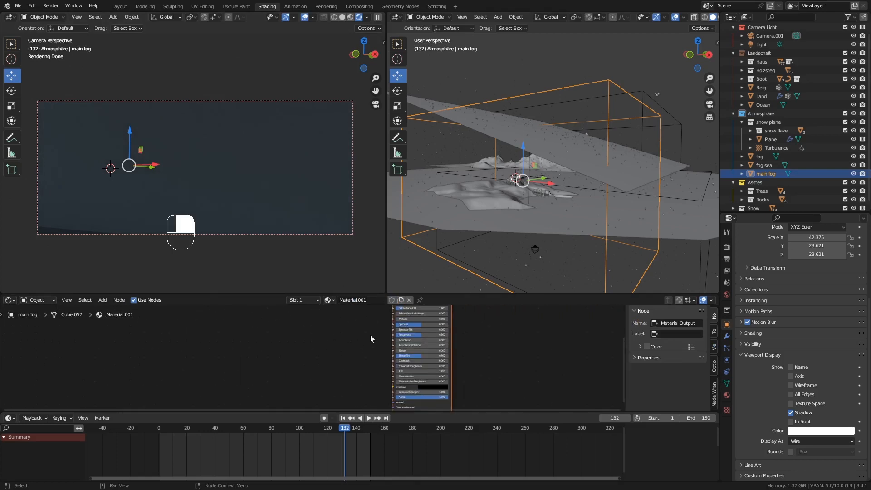
{"action": "scroll", "coordinate": [468, 303], "scroll_direction": "down", "scroll_amount": 1}
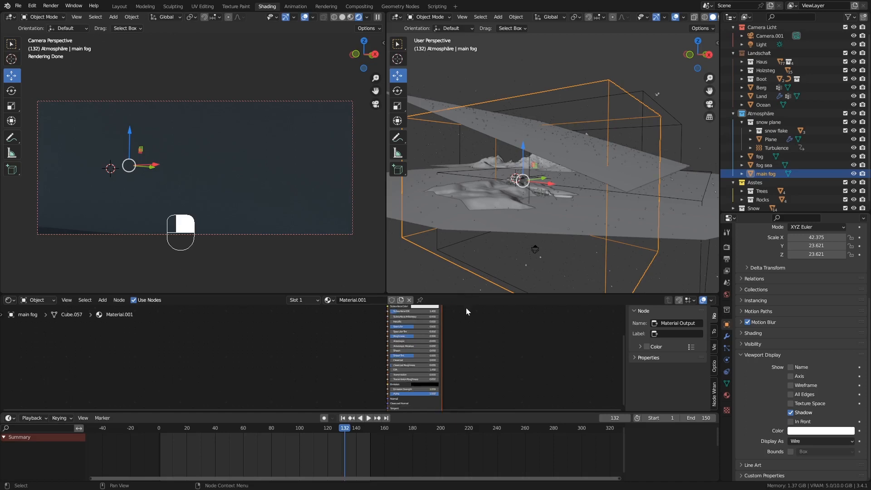
{"action": "scroll", "coordinate": [466, 308], "scroll_direction": "down", "scroll_amount": 1}
{"action": "left_click_drag", "start_coordinate": [468, 294], "coordinate": [467, 259]}
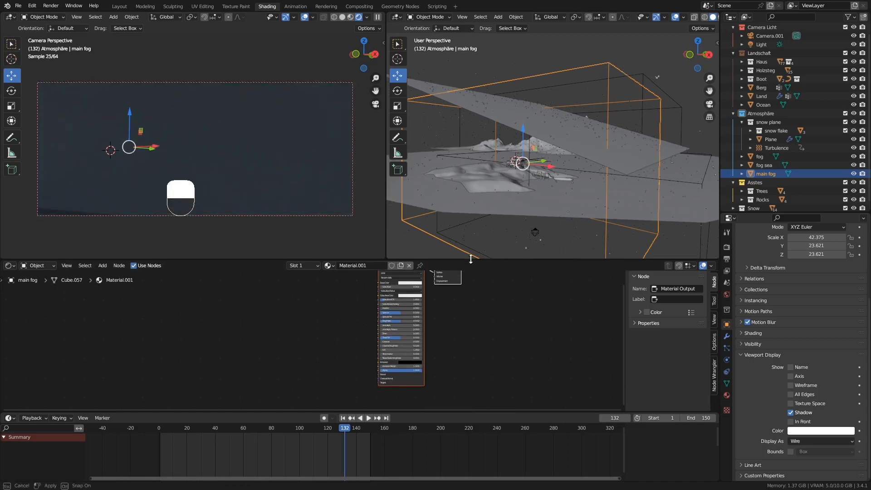
{"action": "middle_click_drag", "start_coordinate": [438, 306], "coordinate": [453, 327], "text": "shift"}
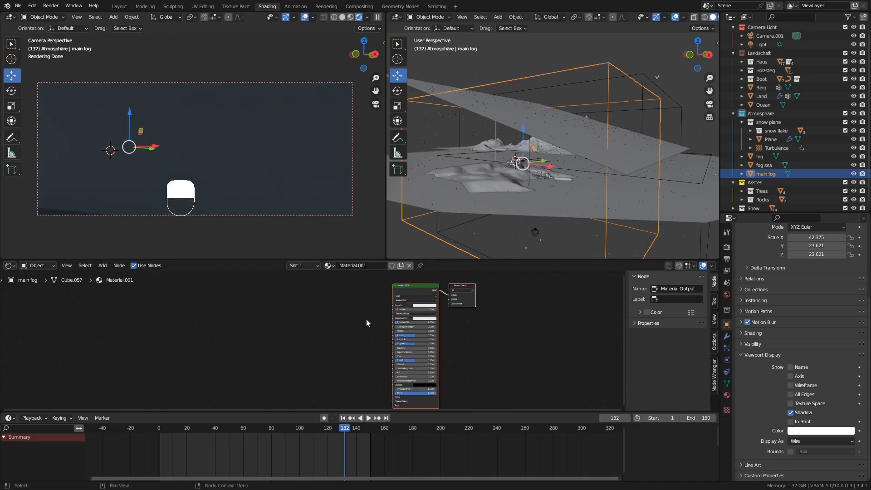
{"action": "scroll", "coordinate": [398, 302], "scroll_direction": "up", "scroll_amount": 1}
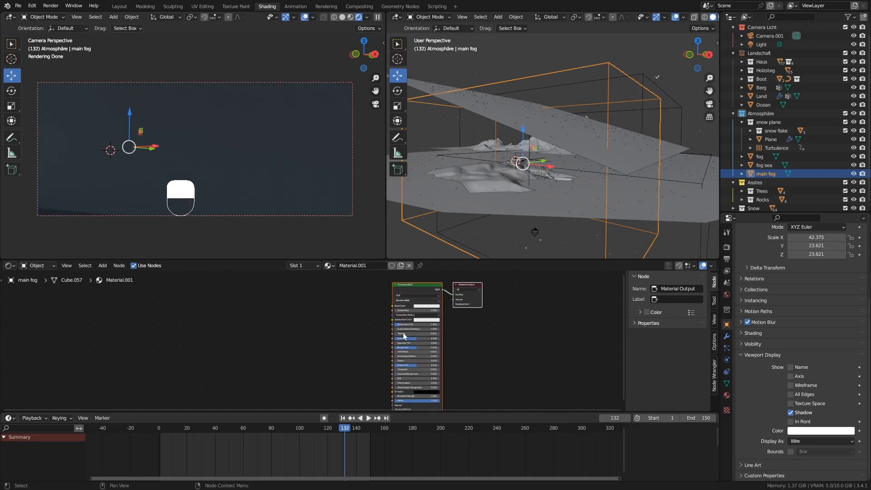
{"action": "scroll", "coordinate": [396, 301], "scroll_direction": "up", "scroll_amount": 1}
{"action": "left_click_drag", "start_coordinate": [413, 287], "coordinate": [345, 314]}
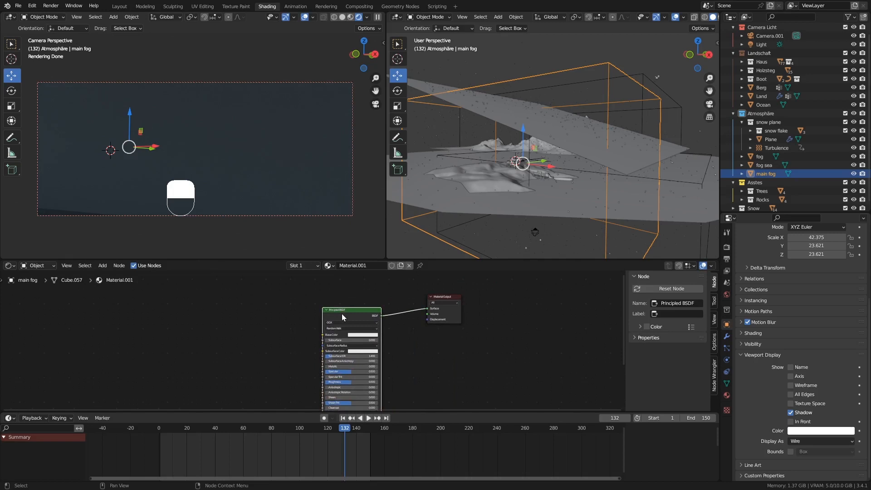
Swap the Principled BSDF for a Principled Volume wired into Material Output's Volume input.
{"action": "key", "text": "Delete"}
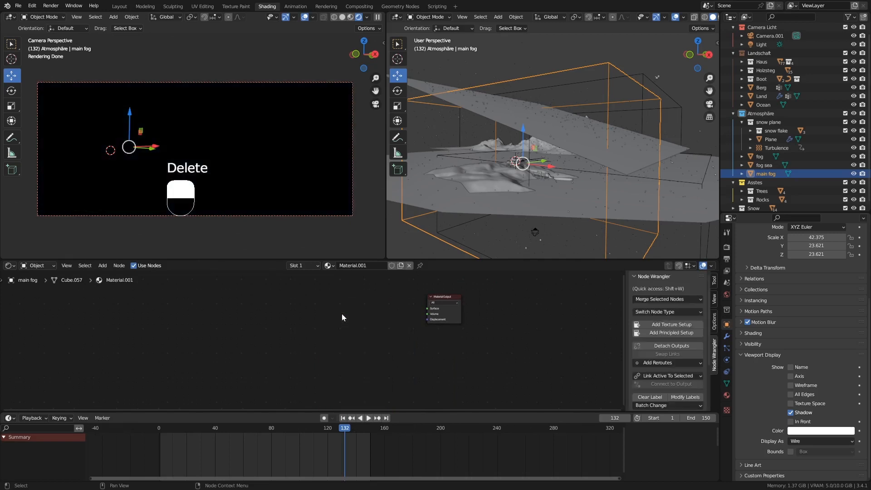
{"action": "key", "text": "shift+a"}
{"action": "mouse_move", "coordinate": [328, 343]}
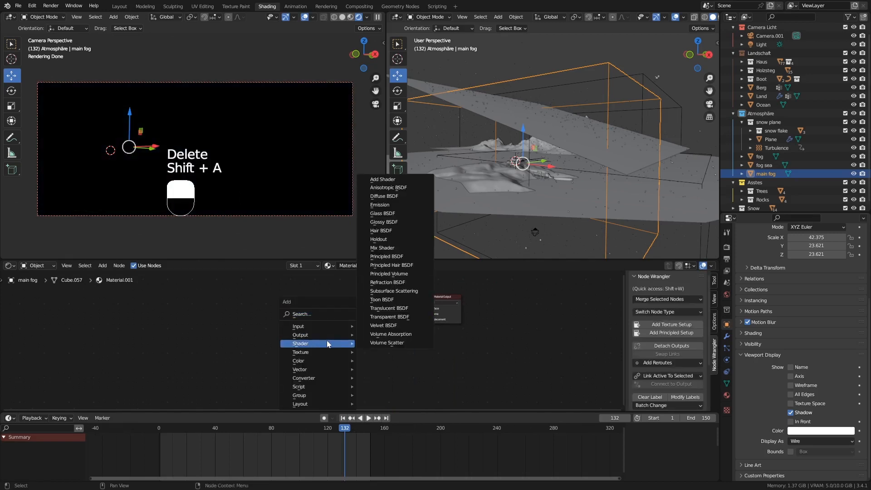
{"action": "left_click", "coordinate": [384, 274]}
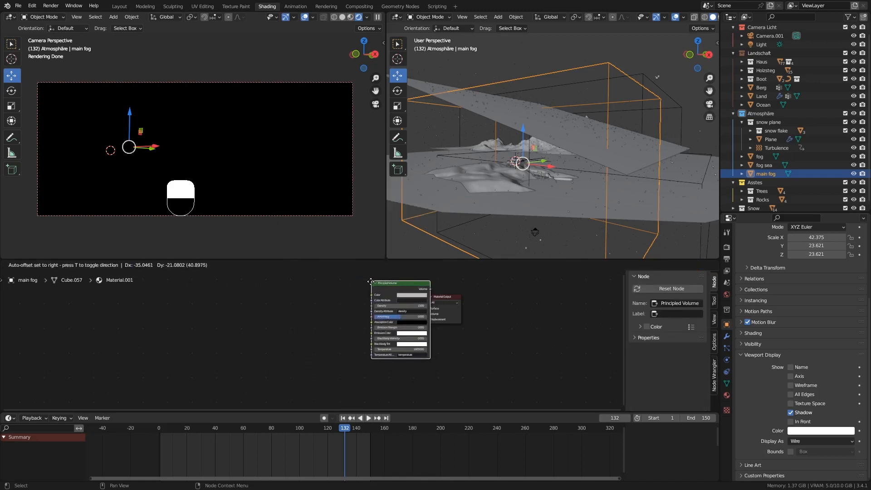
{"action": "left_click", "coordinate": [330, 289]}
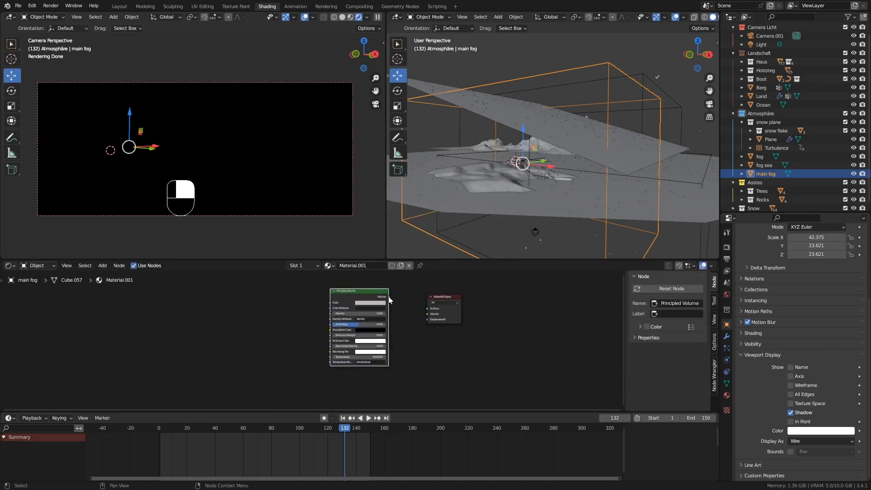
{"action": "left_click_drag", "start_coordinate": [388, 298], "coordinate": [427, 316]}
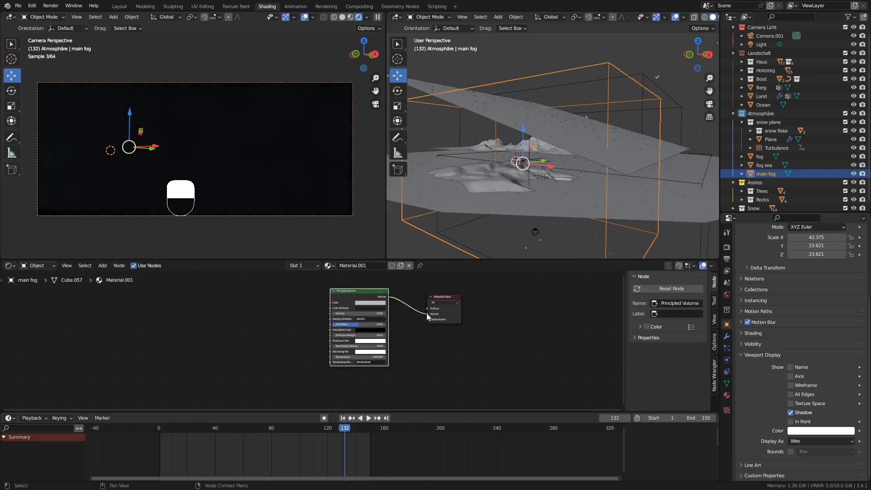
{"action": "scroll", "coordinate": [402, 314], "scroll_direction": "up", "scroll_amount": 1}
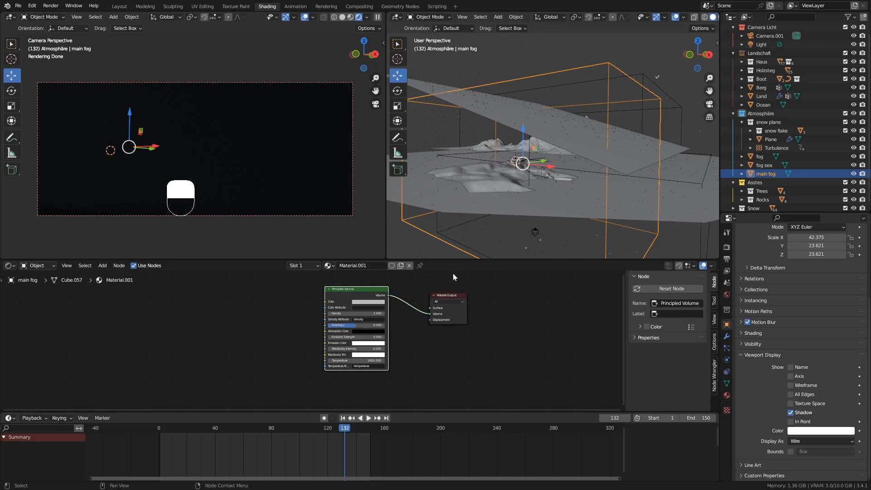
Set the Principled Volume Density to 0.01 and zoom in to check the haze.
{"action": "left_click", "coordinate": [373, 315]}
{"action": "type", "text": "0.01"}
{"action": "key", "text": "Return"}
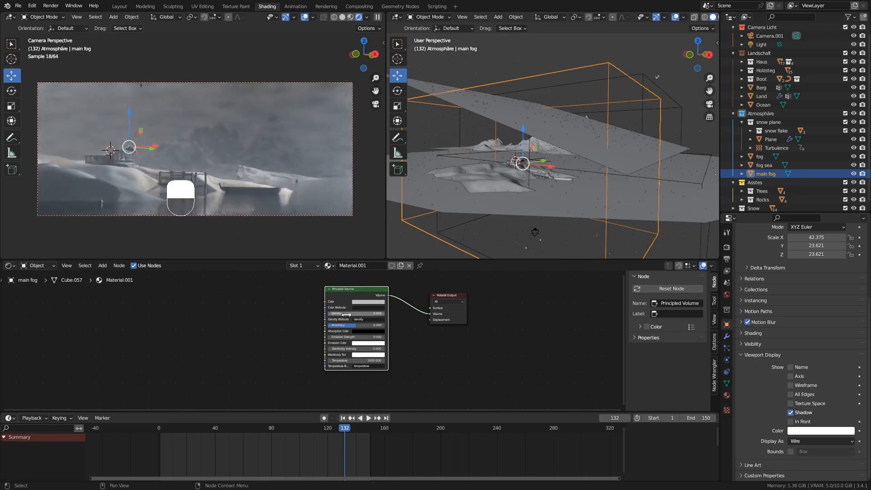
{"action": "left_click", "coordinate": [402, 330]}
{"action": "scroll", "coordinate": [387, 314], "scroll_direction": "up", "scroll_amount": 1, "text": "alt"}
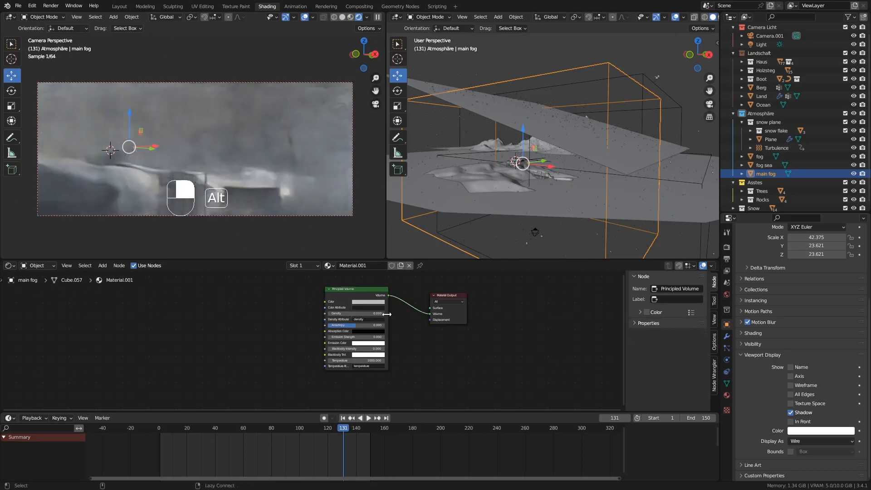
{"action": "scroll", "coordinate": [387, 314], "scroll_direction": "up", "scroll_amount": 1, "text": "alt"}
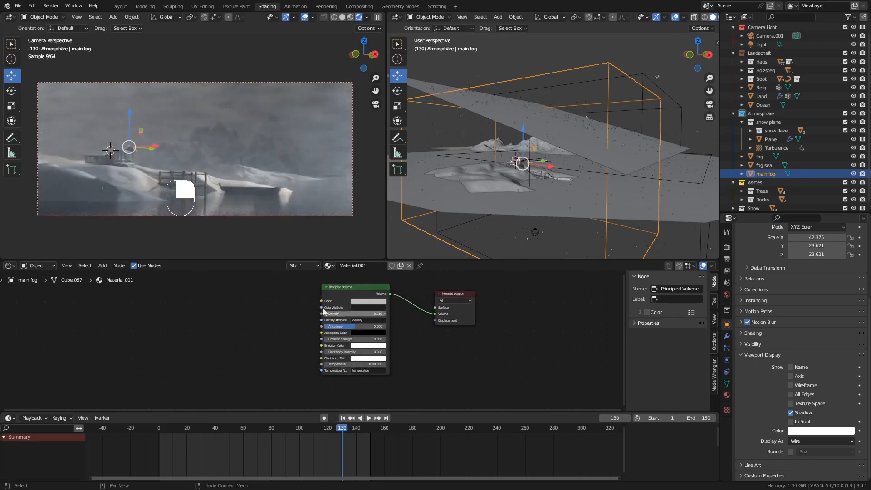
{"action": "scroll", "coordinate": [356, 316], "scroll_direction": "up", "scroll_amount": 3}
{"action": "scroll", "coordinate": [356, 316], "scroll_direction": "up", "scroll_amount": 1}
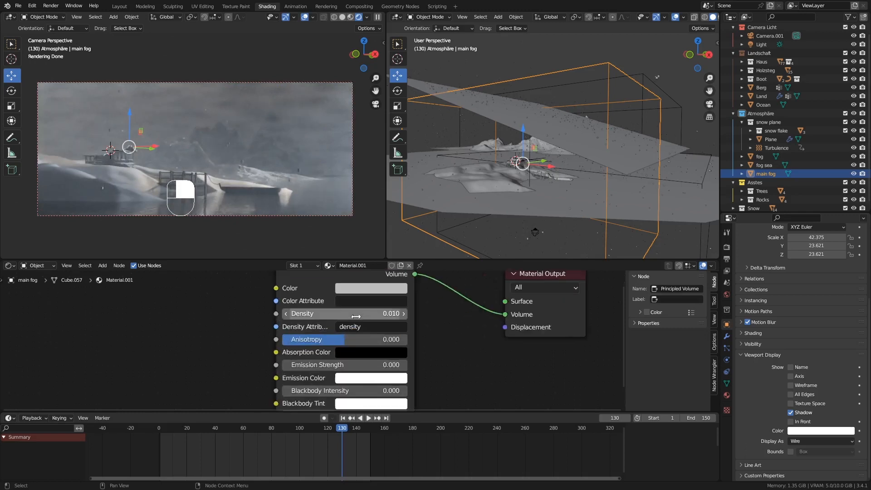
{"action": "scroll", "coordinate": [394, 314], "scroll_direction": "up", "scroll_amount": 1}
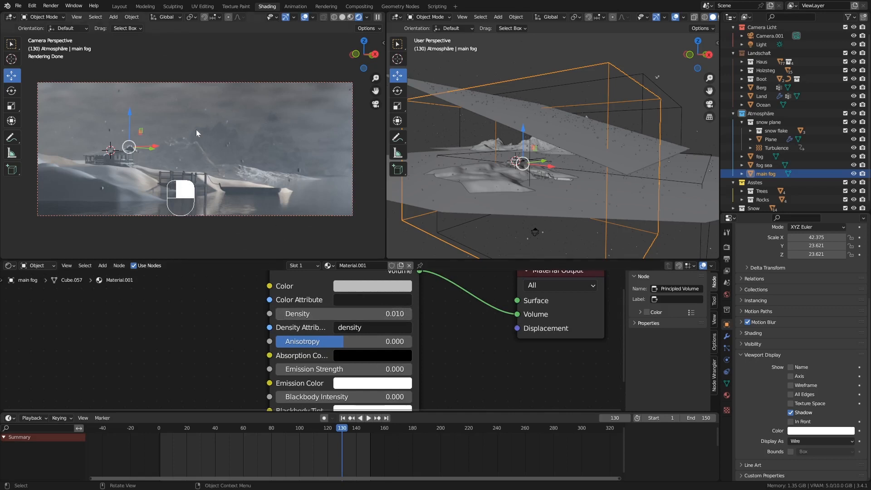
Try a density of 0.02, then settle on 0.015.
{"action": "left_click", "coordinate": [344, 313]}
{"action": "type", "text": "0"}
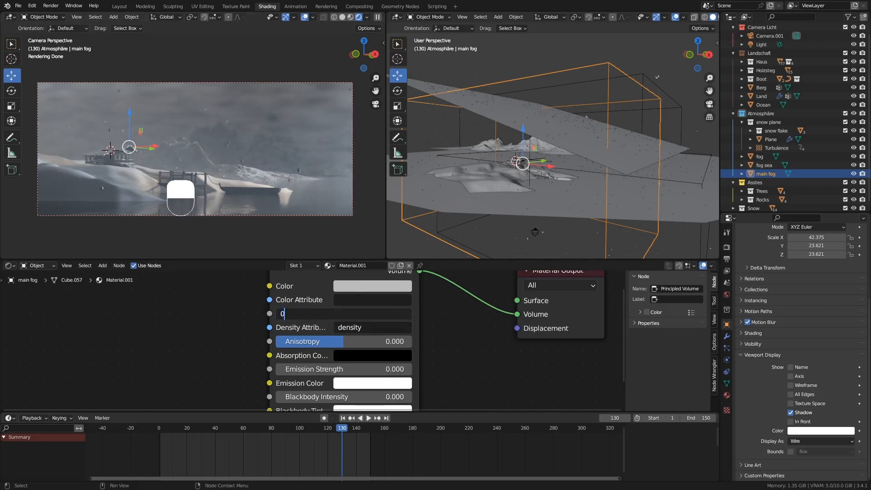
{"action": "type", "text": ".02"}
{"action": "key", "text": "Return"}
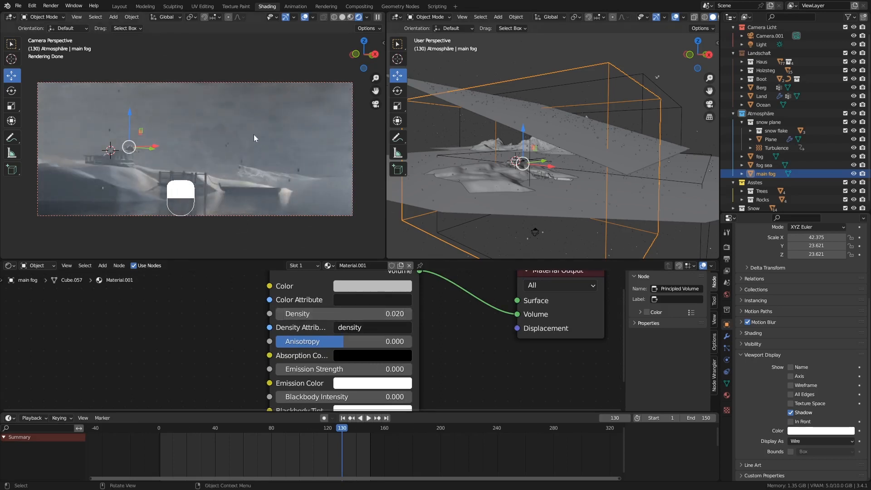
{"action": "left_click", "coordinate": [358, 313]}
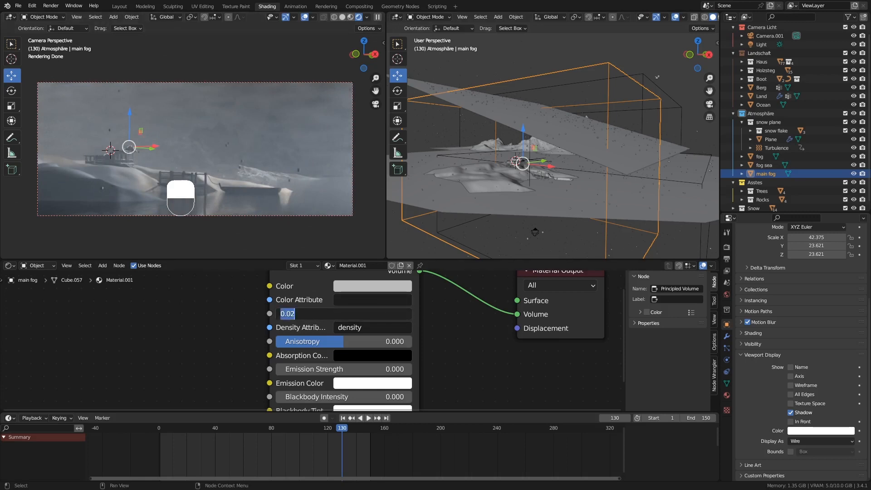
{"action": "key", "text": "End"}
{"action": "type", "text": "15"}
{"action": "key", "text": "Return"}
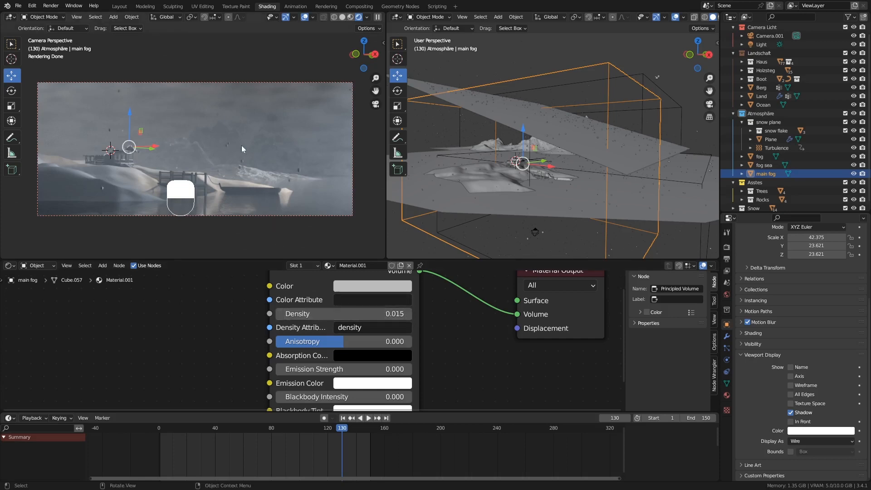
{"action": "left_click", "coordinate": [727, 336]}
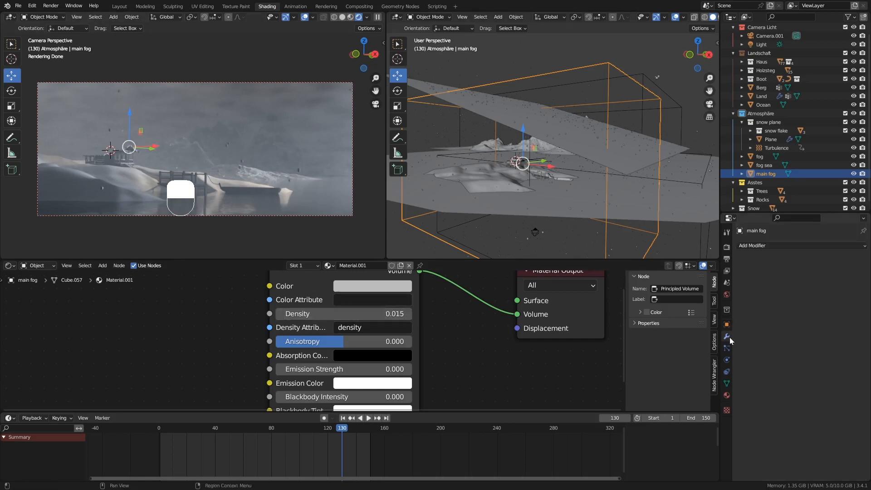
Enable the Land object's geo trees modifier in the viewport and turn off camera-view overlays.
{"action": "left_click", "coordinate": [121, 189]}
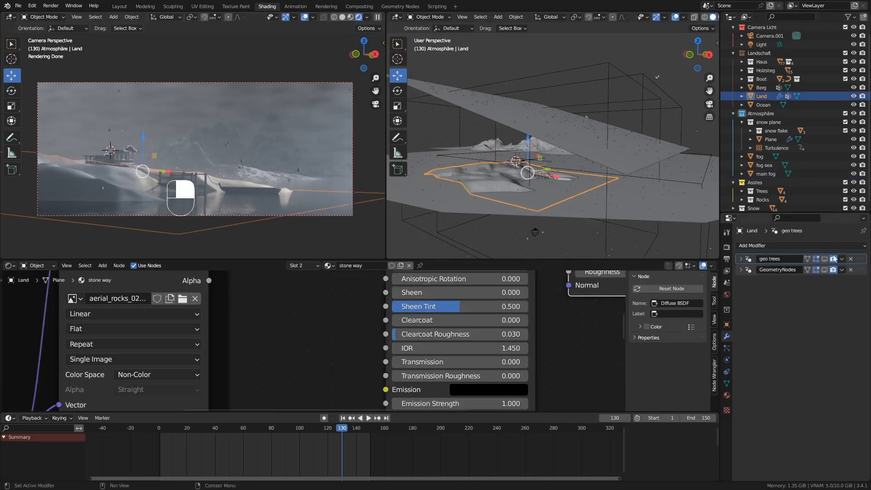
{"action": "left_click", "coordinate": [824, 260]}
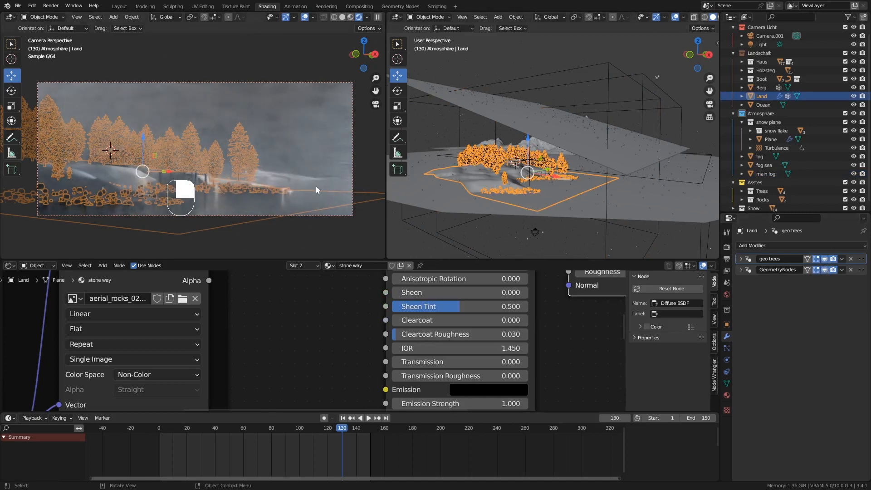
{"action": "left_click", "coordinate": [301, 19]}
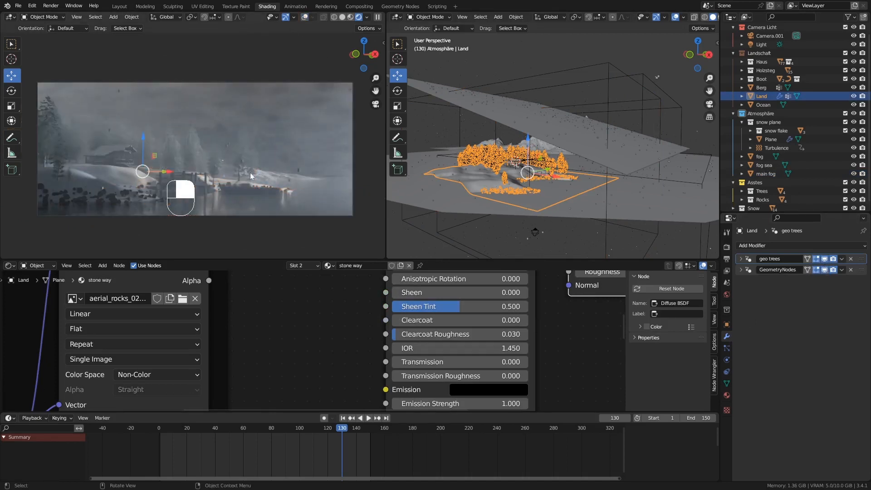
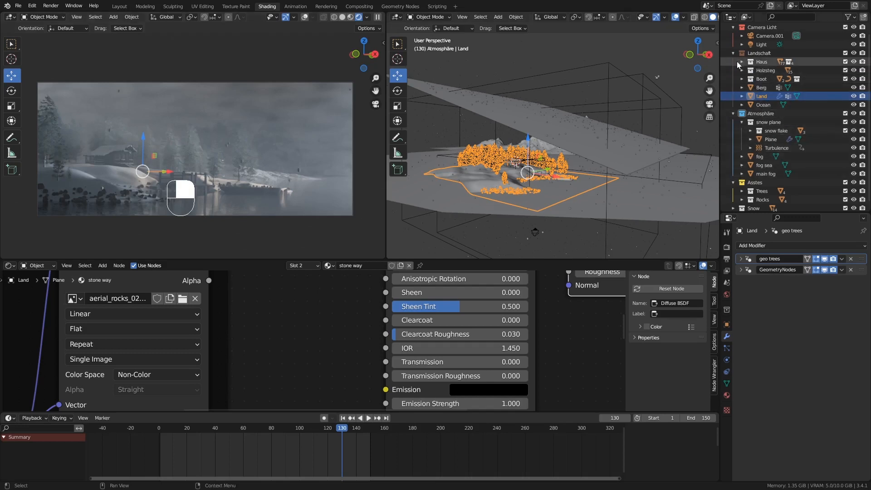
Select the Ocean object in the Outliner under Landschaft to open its ocean material.
{"action": "left_click", "coordinate": [749, 104]}
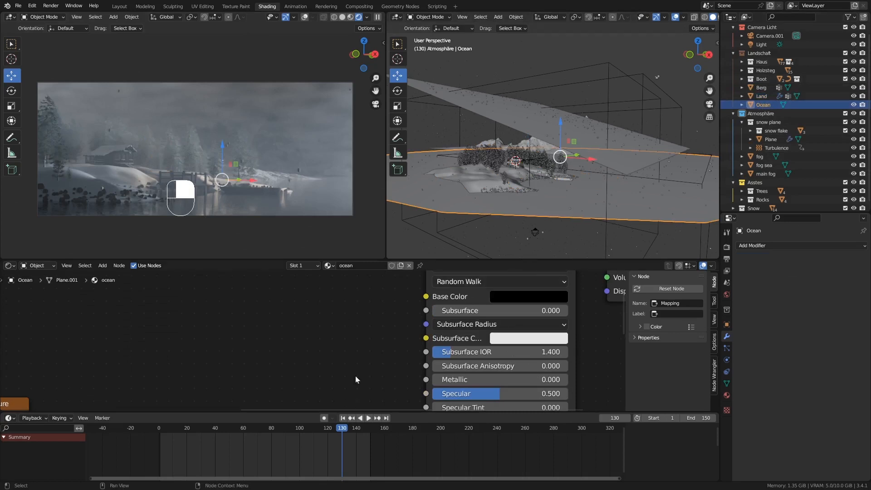
Zoom out and pan the Shader Editor to show the Mapping–Musgrave–Bump chain, then orbit the viewport.
{"action": "scroll", "coordinate": [317, 304], "scroll_direction": "down", "scroll_amount": 2}
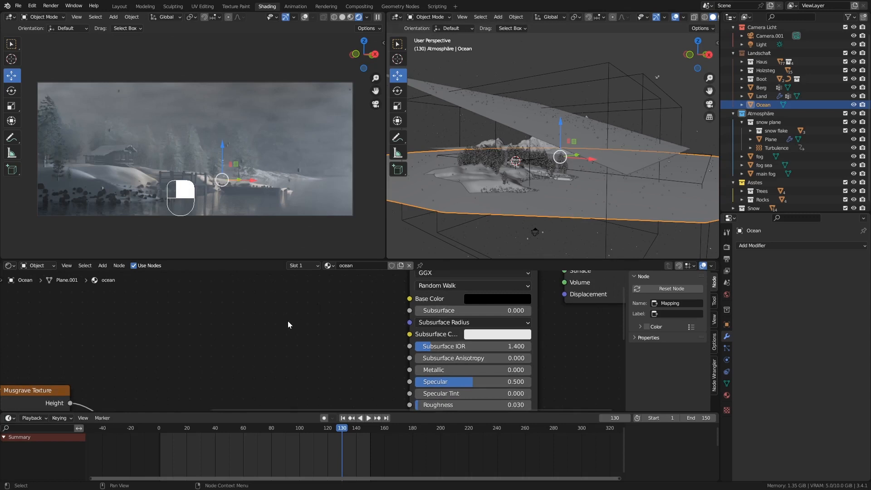
{"action": "scroll", "coordinate": [288, 320], "scroll_direction": "down", "scroll_amount": 1}
{"action": "scroll", "coordinate": [202, 366], "scroll_direction": "down", "scroll_amount": 1}
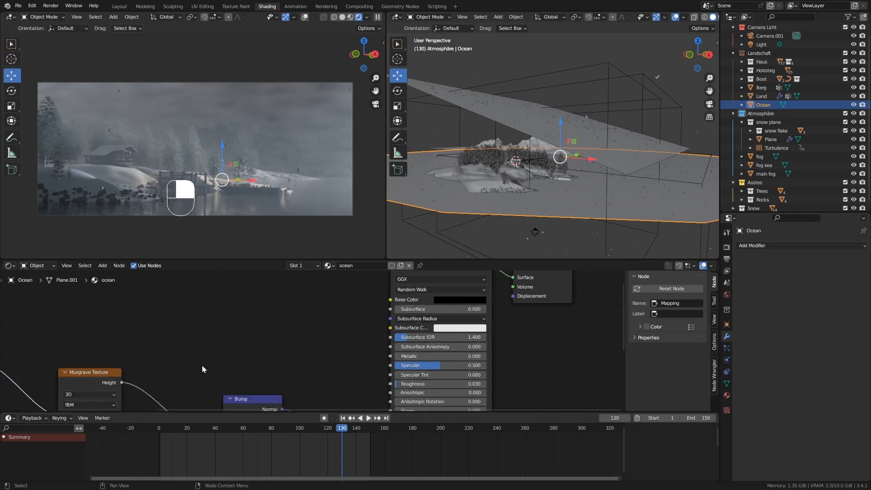
{"action": "scroll", "coordinate": [203, 366], "scroll_direction": "down", "scroll_amount": 2}
{"action": "middle_click_drag", "start_coordinate": [222, 349], "coordinate": [347, 312]}
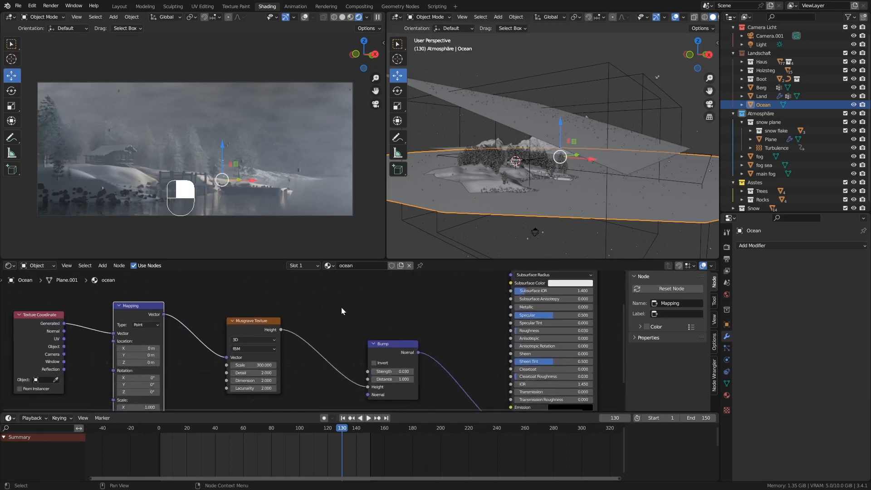
{"action": "middle_click_drag", "start_coordinate": [275, 327], "coordinate": [348, 300]}
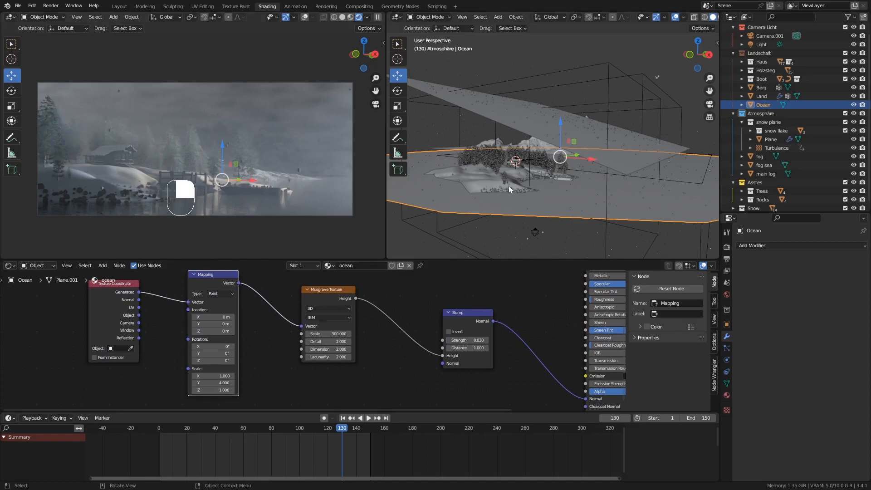
{"action": "middle_click_drag", "start_coordinate": [527, 186], "coordinate": [522, 198]}
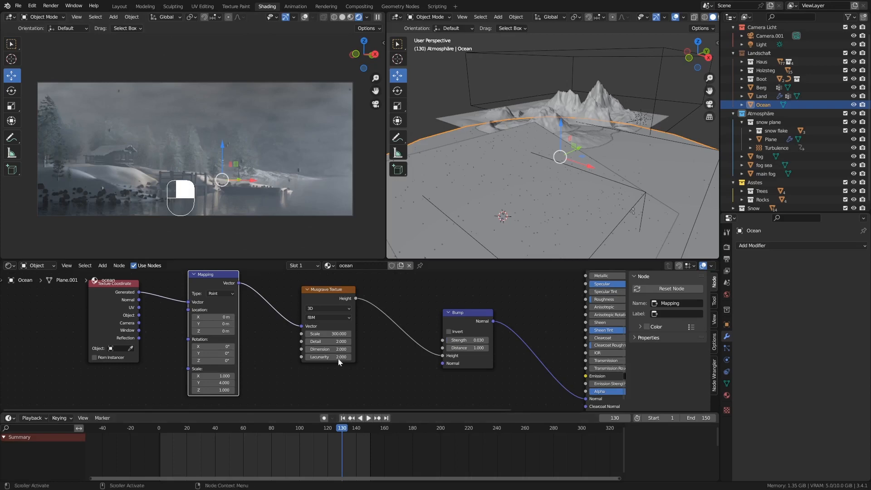
Switch to Solid shading, set the end frame to 250, and keyframe the Mapping location at frame 1.
{"action": "left_click", "coordinate": [342, 17]}
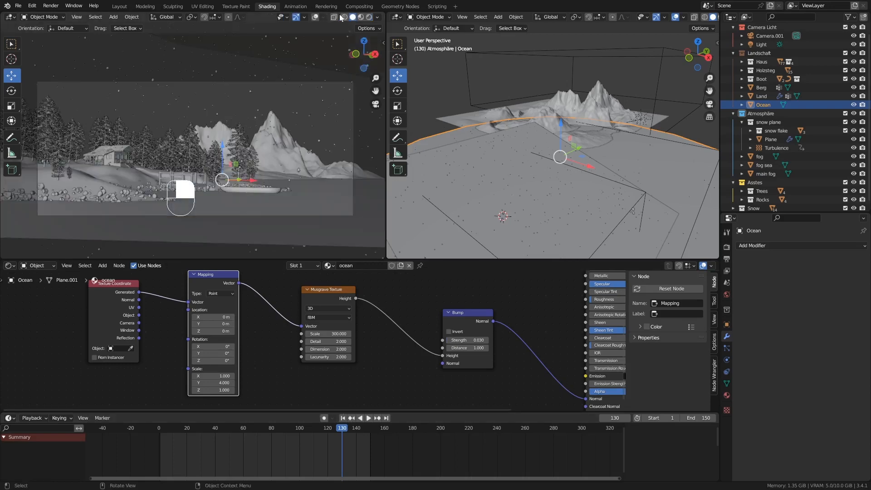
{"action": "left_click", "coordinate": [342, 418]}
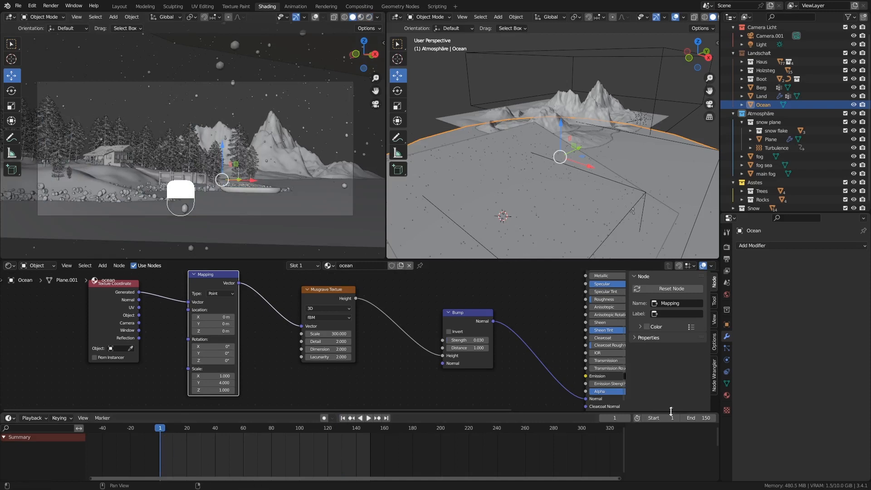
{"action": "left_click", "coordinate": [701, 418]}
{"action": "type", "text": "250"}
{"action": "key", "text": "Return"}
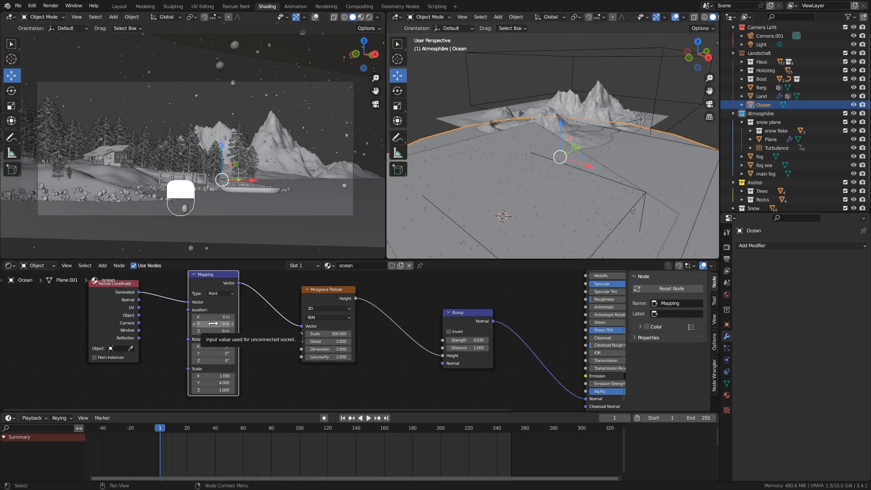
{"action": "key", "text": "i"}
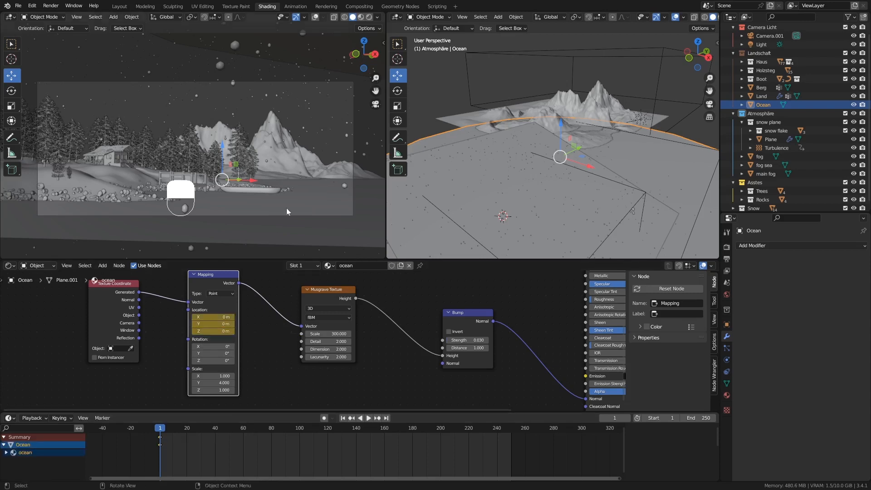
At frame 250, set the Mapping Location Y to 0.3 m and keyframe it.
{"action": "left_click", "coordinate": [386, 418]}
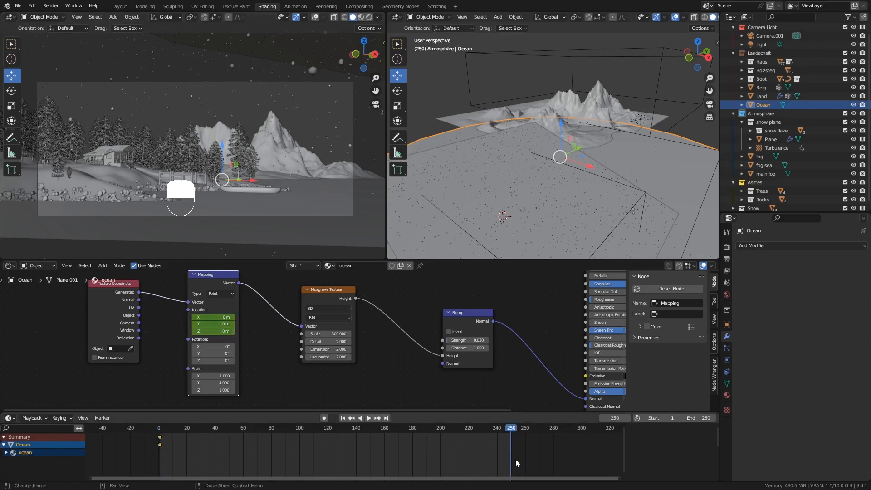
{"action": "left_click", "coordinate": [214, 323]}
{"action": "type", "text": "0"}
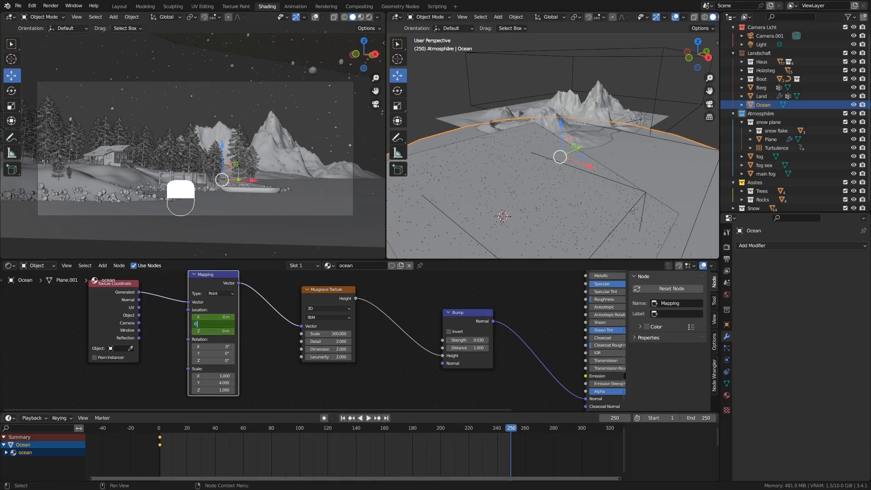
{"action": "type", "text": ".3"}
{"action": "key", "text": "Return"}
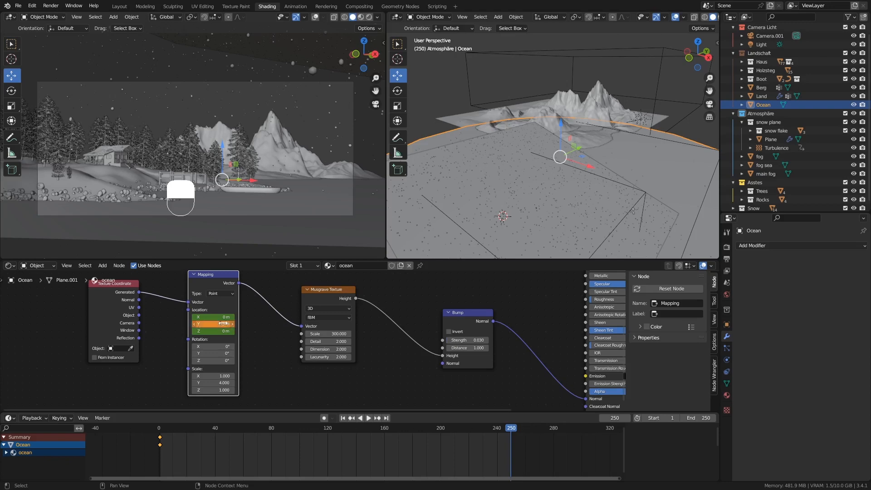
{"action": "key", "text": "i"}
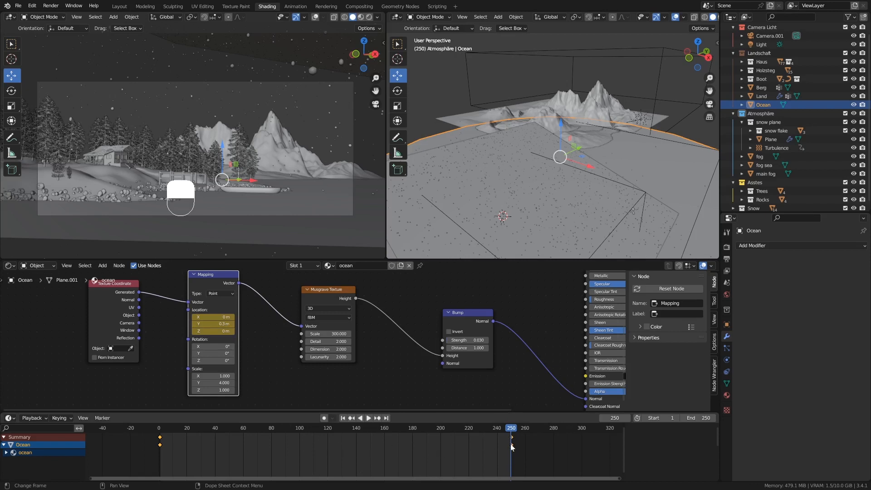
Set the ocean keyframes' interpolation mode to Linear.
{"action": "right_click", "coordinate": [272, 447]}
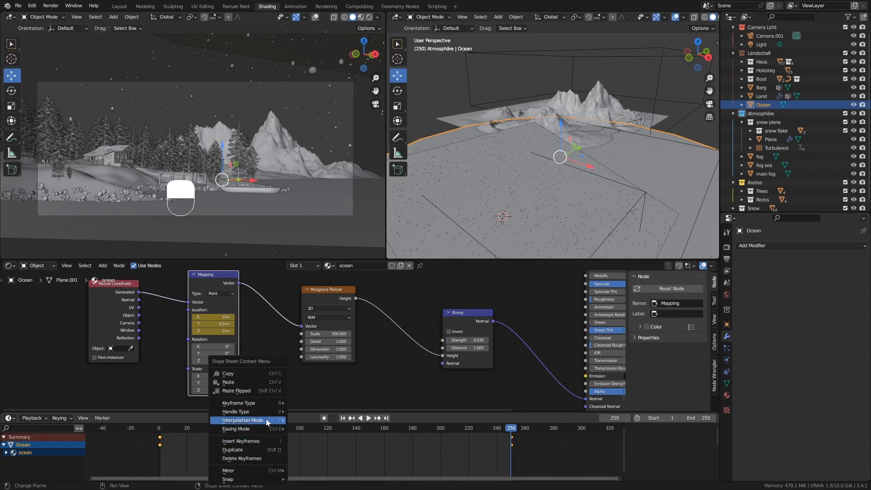
{"action": "mouse_move", "coordinate": [244, 421]}
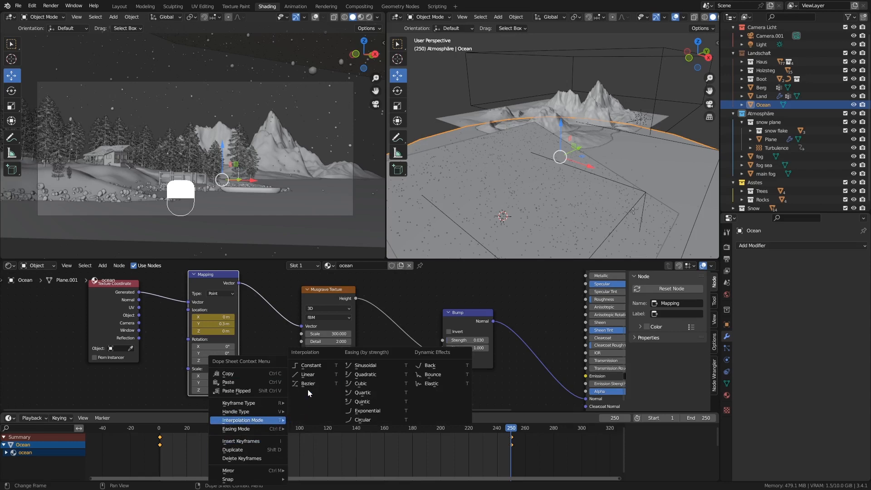
{"action": "left_click", "coordinate": [308, 375]}
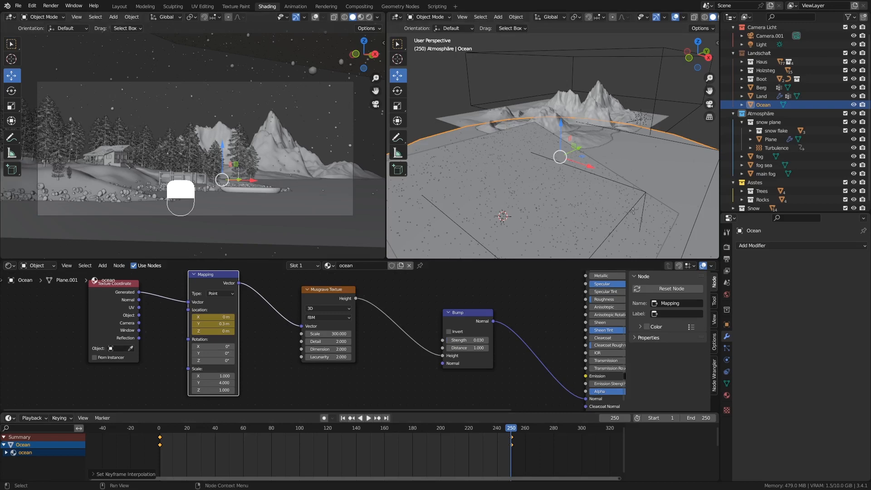
Turn on overlays, select Camera.001, switch to Rendered shading, and show its lens settings.
{"action": "left_click", "coordinate": [274, 215]}
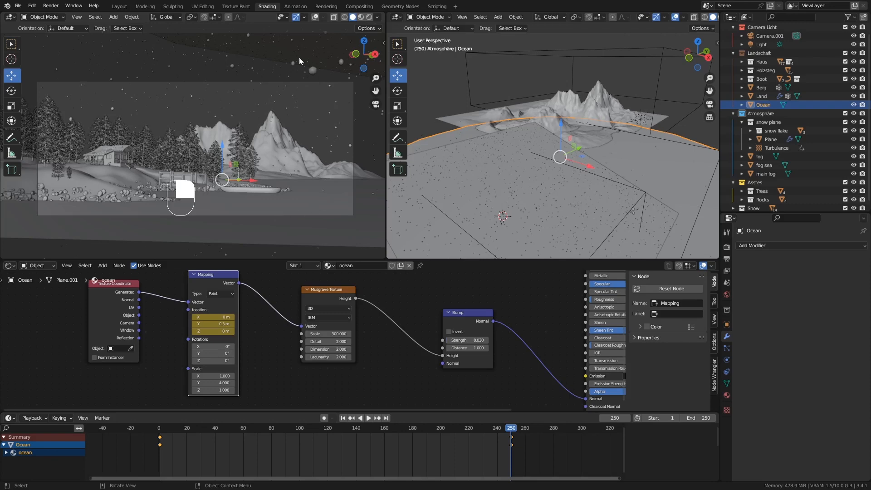
{"action": "left_click", "coordinate": [315, 17]}
{"action": "left_click", "coordinate": [301, 83]}
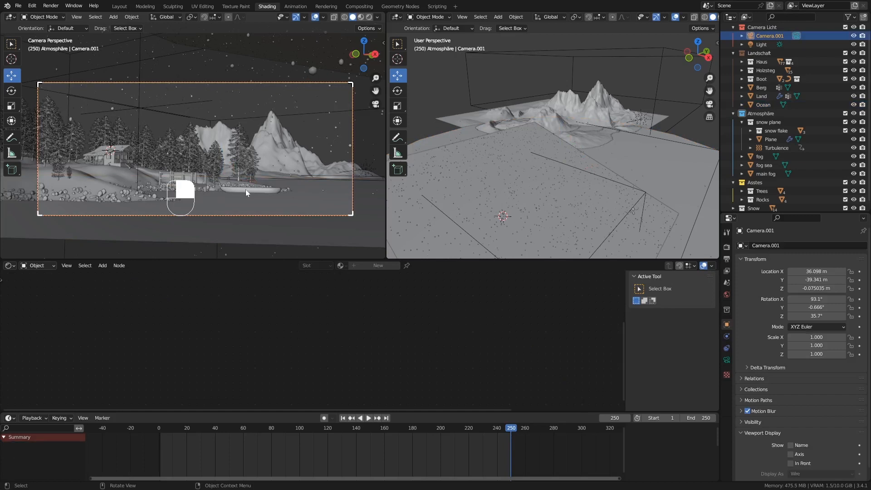
{"action": "left_click", "coordinate": [369, 18]}
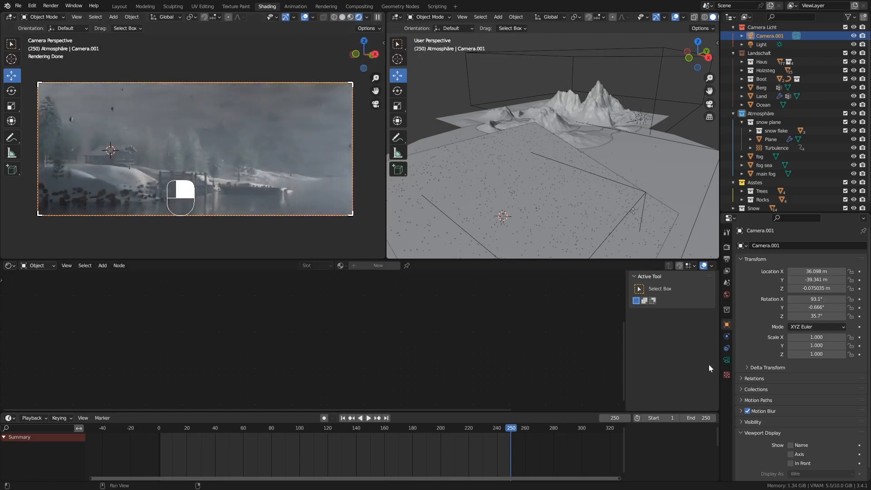
{"action": "left_click", "coordinate": [726, 360]}
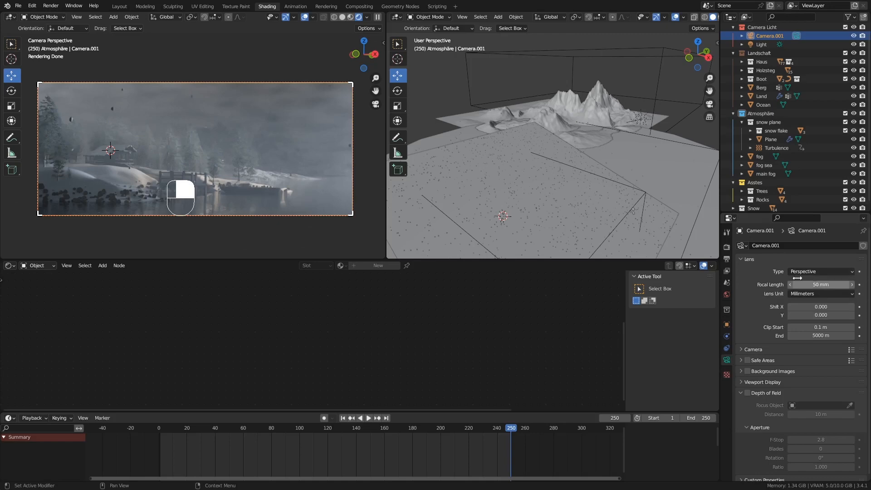
Try a 20 mm focal length on Camera.001, settle on 25 mm, and re-orbit the viewport.
{"action": "left_click", "coordinate": [831, 285]}
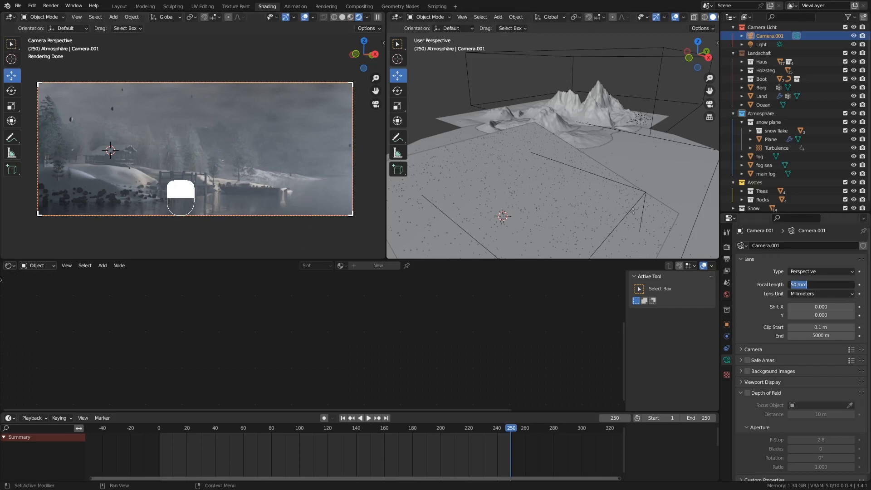
{"action": "type", "text": "20"}
{"action": "key", "text": "Return"}
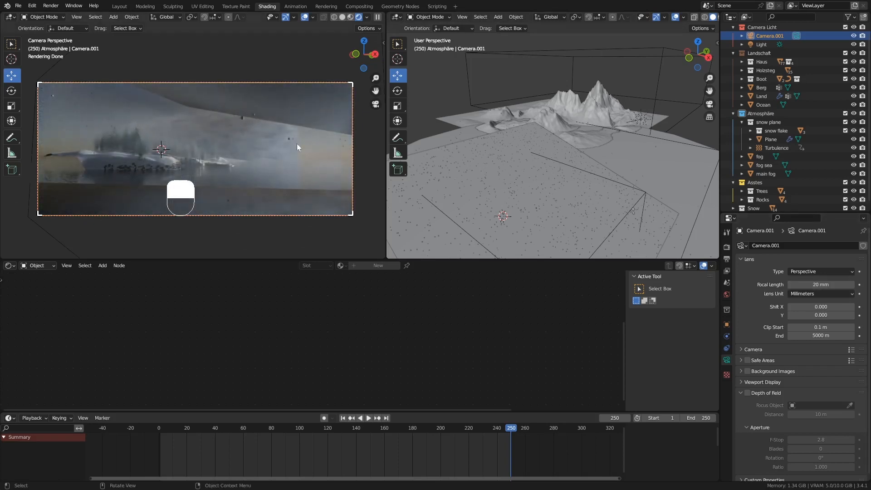
{"action": "left_click", "coordinate": [821, 284]}
{"action": "type", "text": "25"}
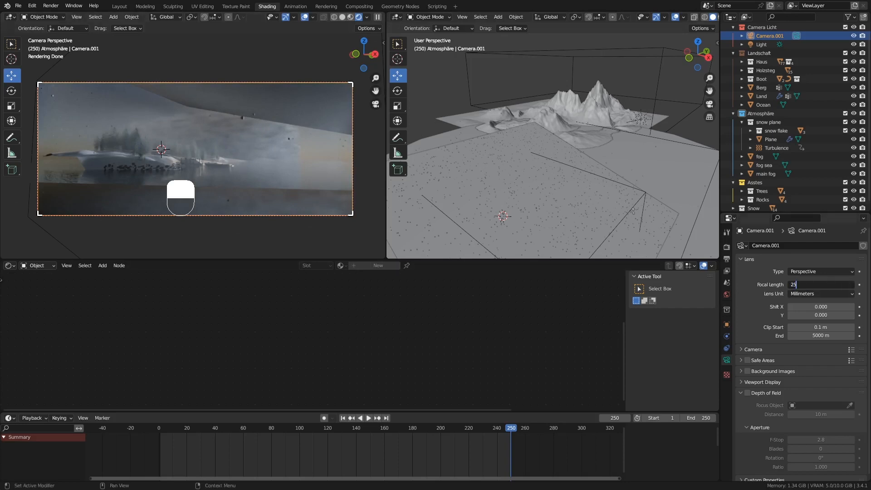
{"action": "key", "text": "Return"}
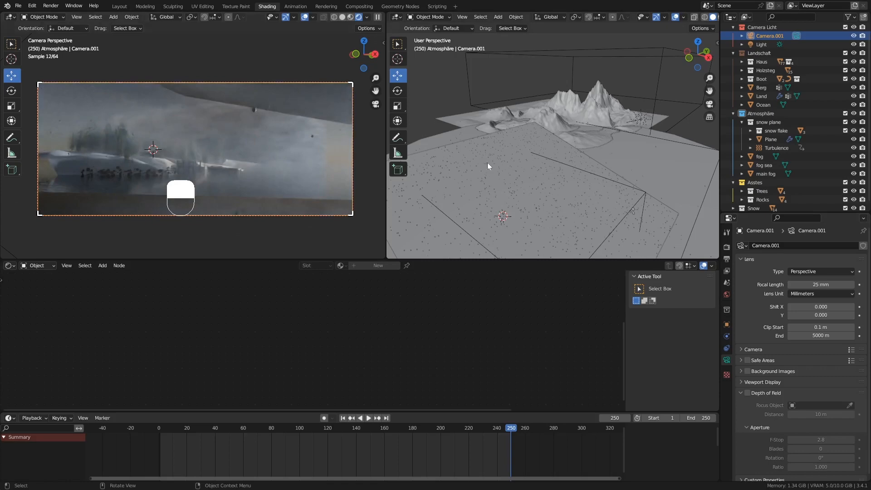
{"action": "middle_click_drag", "start_coordinate": [527, 176], "coordinate": [580, 170]}
{"action": "scroll", "coordinate": [500, 223], "scroll_direction": "up", "scroll_amount": 4}
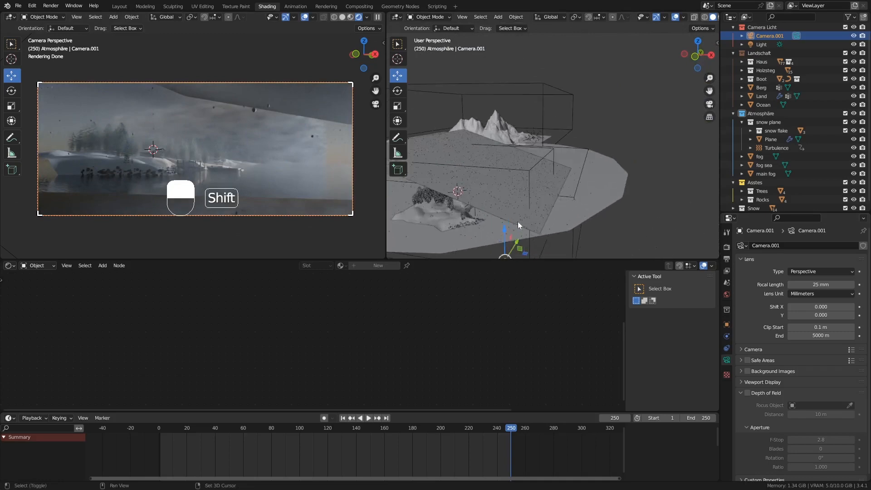
{"action": "middle_click_drag", "start_coordinate": [518, 224], "coordinate": [569, 207], "text": "shift"}
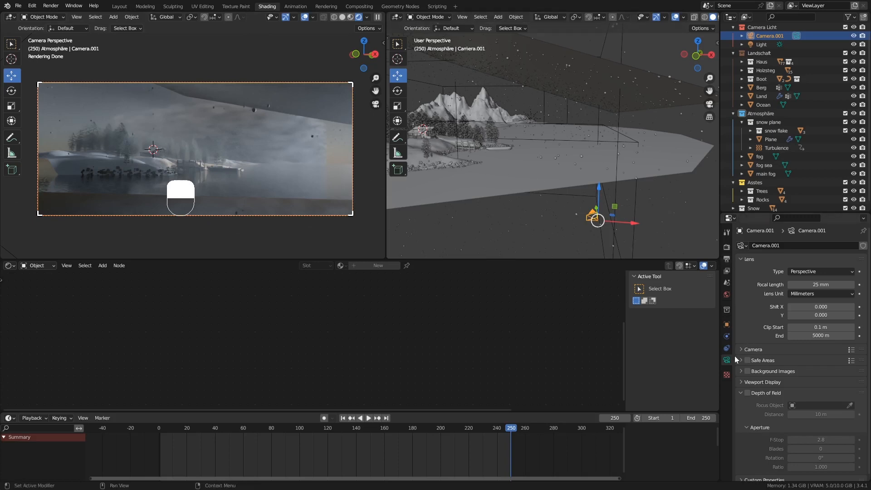
Add a Track To constraint from Camera.001's Object Constraint properties.
{"action": "scroll", "coordinate": [804, 371], "scroll_direction": "down", "scroll_amount": 1}
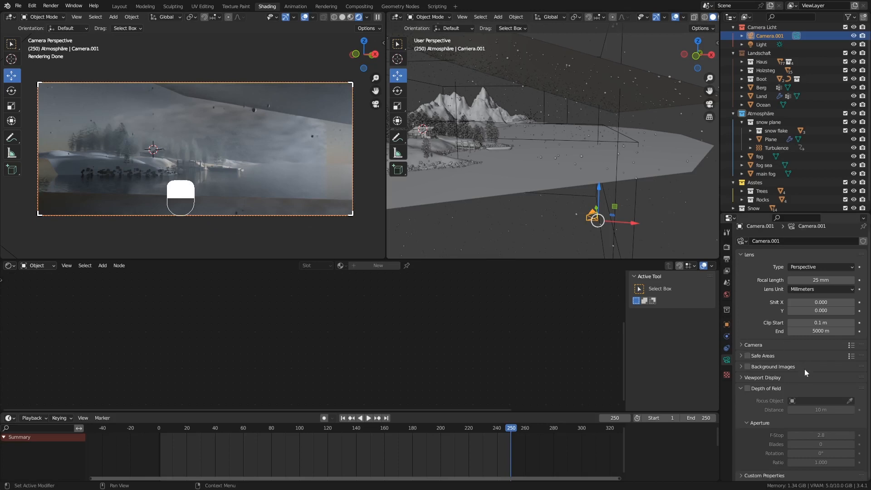
{"action": "left_click", "coordinate": [726, 336]}
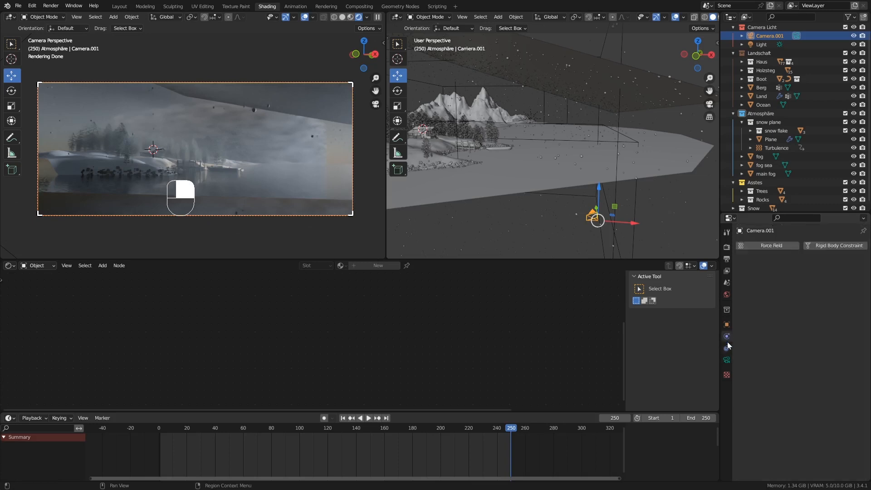
{"action": "left_click", "coordinate": [727, 347]}
{"action": "left_click", "coordinate": [764, 245]}
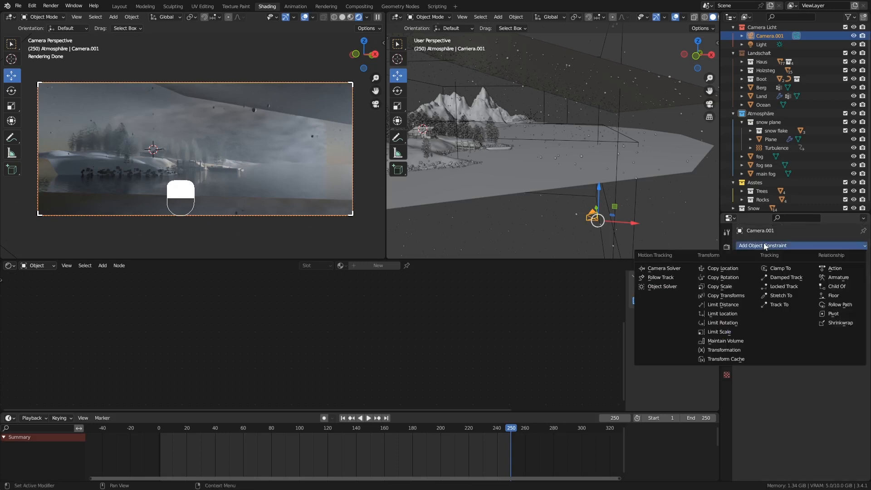
{"action": "left_click", "coordinate": [798, 384]}
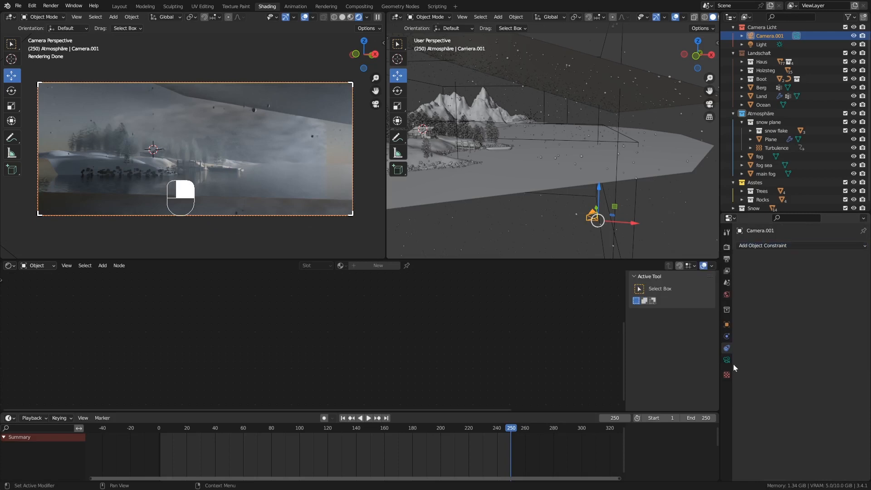
{"action": "left_click", "coordinate": [725, 347]}
{"action": "left_click", "coordinate": [771, 245]}
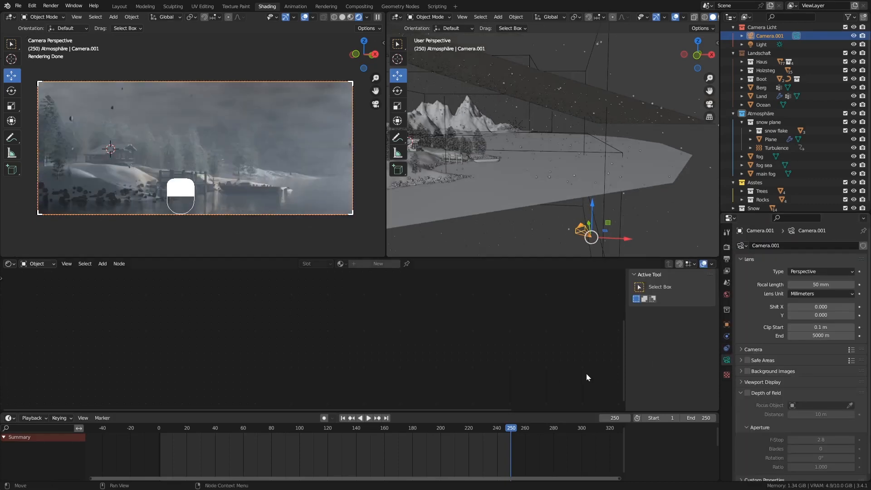
{"action": "left_click", "coordinate": [726, 348]}
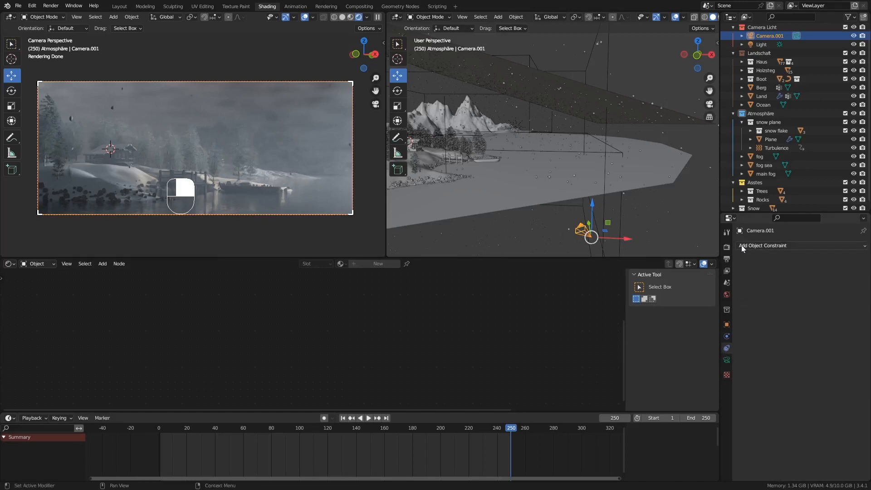
{"action": "left_click", "coordinate": [790, 245]}
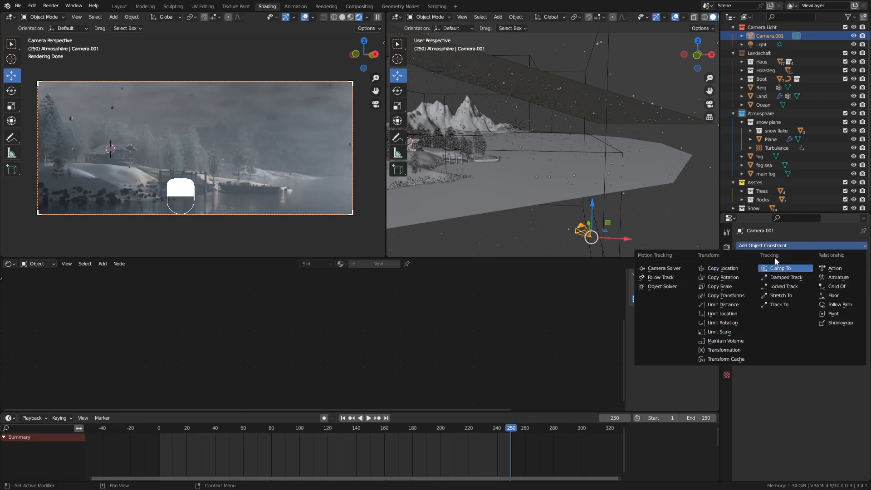
{"action": "left_click", "coordinate": [785, 305]}
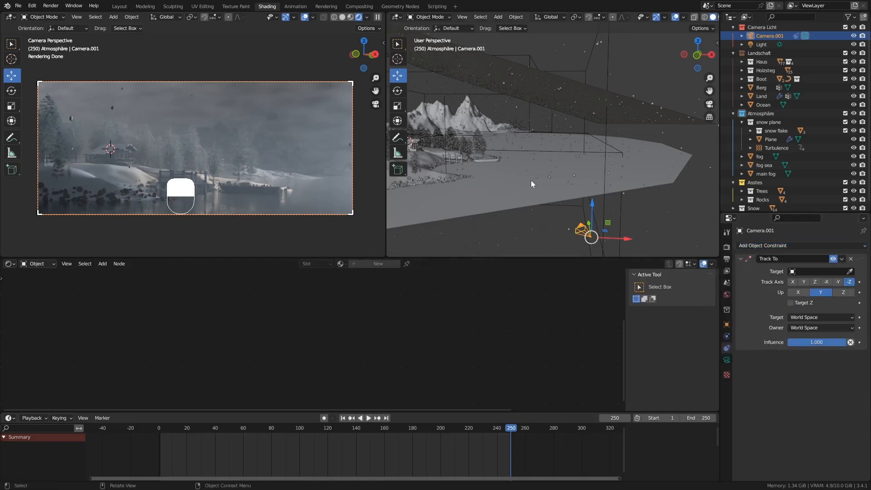
Orbit and zoom around the house and select the house wall Hauswand.
{"action": "middle_click_drag", "start_coordinate": [531, 186], "coordinate": [463, 154]}
{"action": "scroll", "coordinate": [464, 154], "scroll_direction": "up", "scroll_amount": 8}
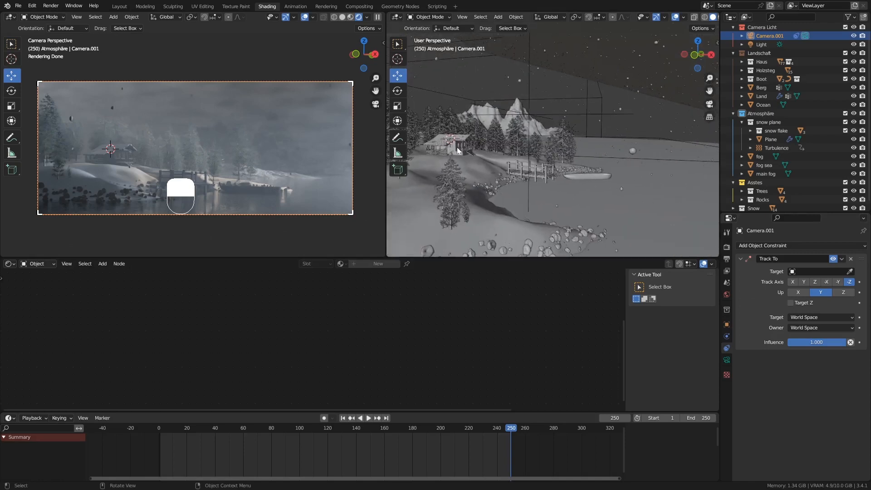
{"action": "left_click", "coordinate": [453, 151]}
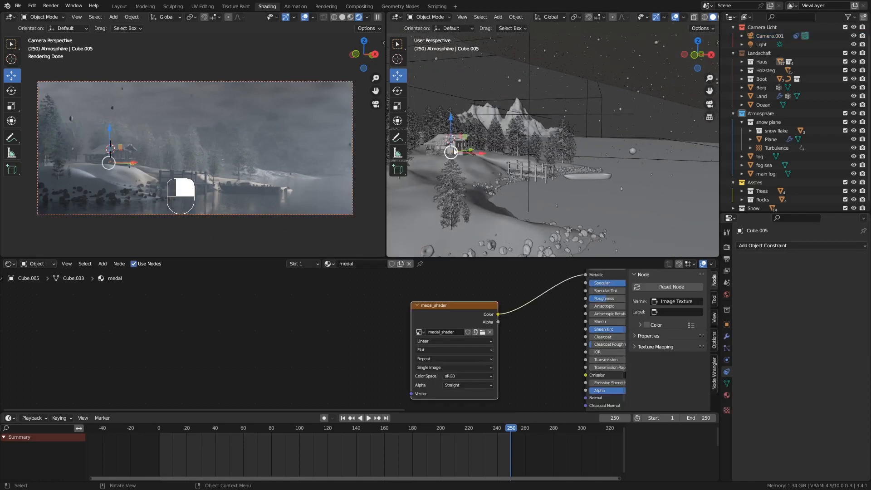
{"action": "key", "text": "KP_Decimal"}
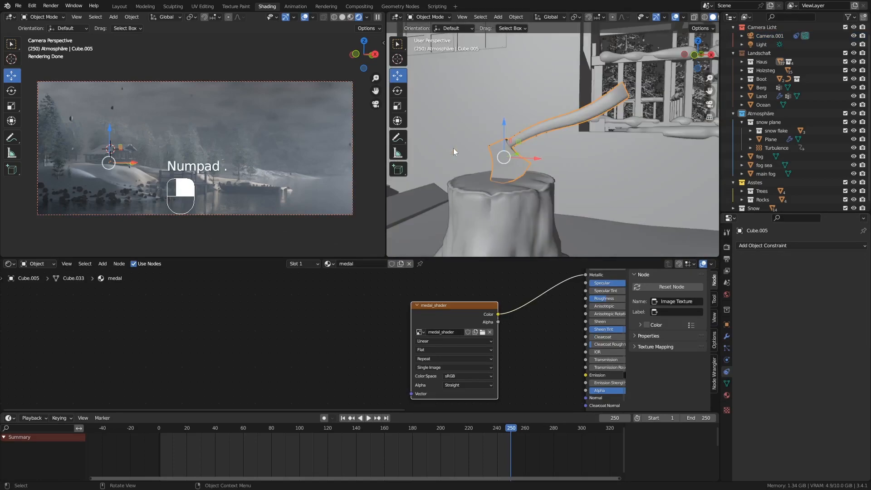
{"action": "middle_click_drag", "start_coordinate": [572, 161], "coordinate": [536, 116]}
{"action": "left_click", "coordinate": [628, 170]}
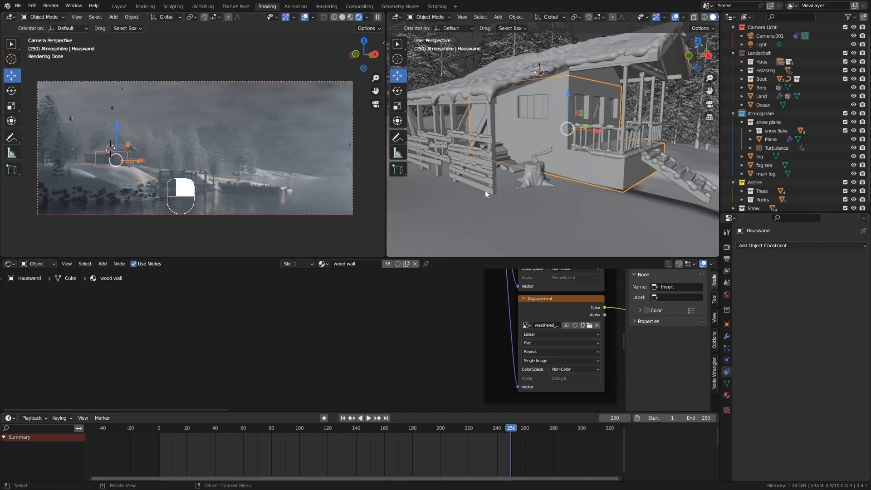
Reselect the camera, eyedrop Hauswand as the Track To target, and return to frame 1.
{"action": "left_click", "coordinate": [285, 215]}
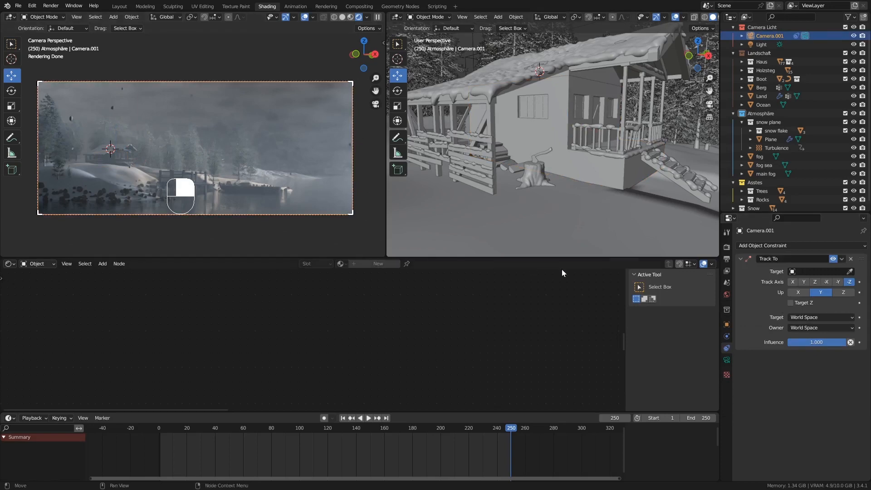
{"action": "left_click", "coordinate": [849, 272]}
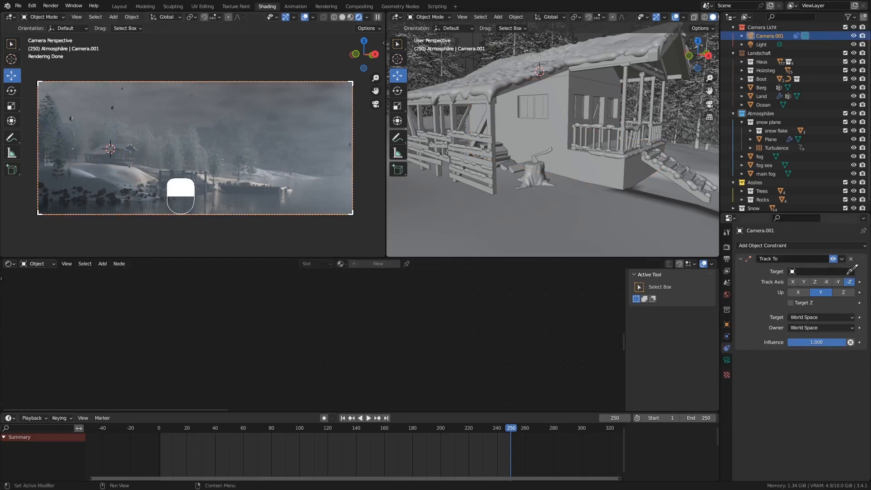
{"action": "left_click", "coordinate": [545, 130]}
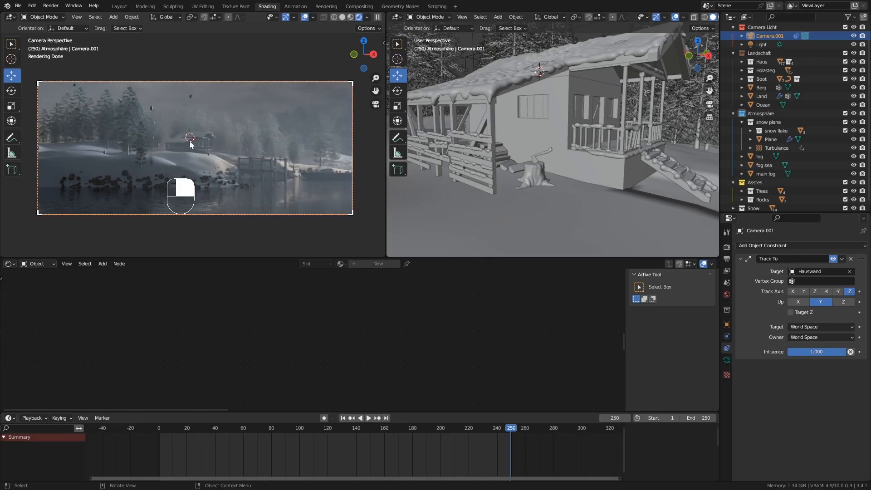
{"action": "scroll", "coordinate": [505, 168], "scroll_direction": "down", "scroll_amount": 13}
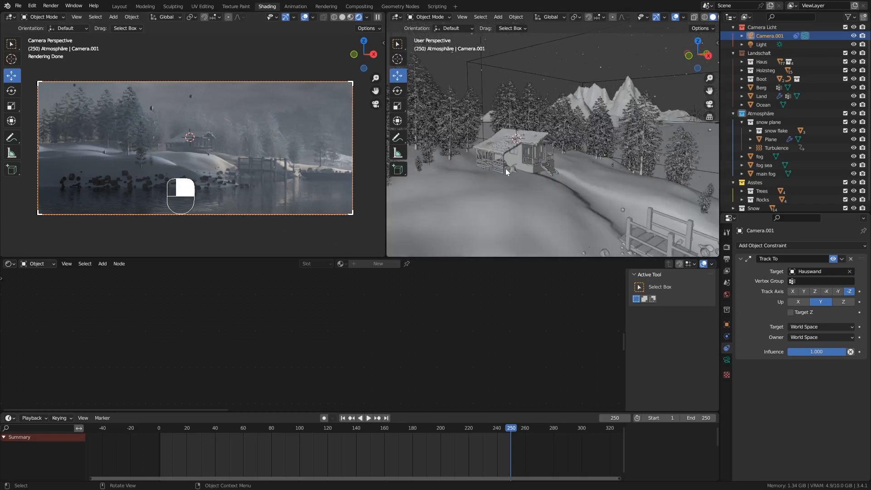
{"action": "scroll", "coordinate": [505, 168], "scroll_direction": "down", "scroll_amount": 6}
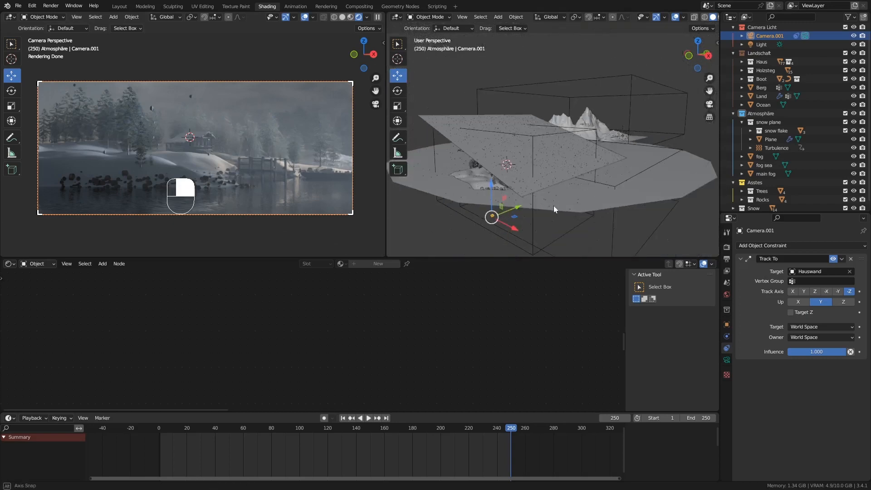
{"action": "middle_click_drag", "start_coordinate": [554, 205], "coordinate": [545, 200]}
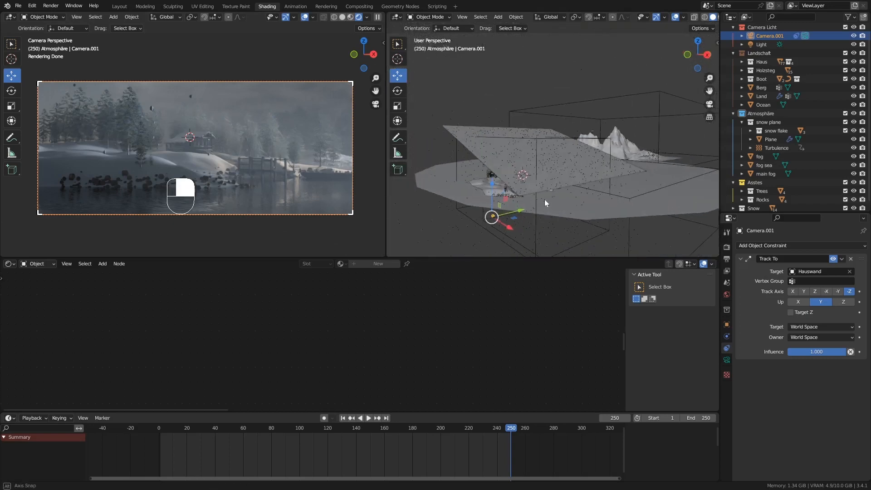
{"action": "left_click", "coordinate": [342, 418]}
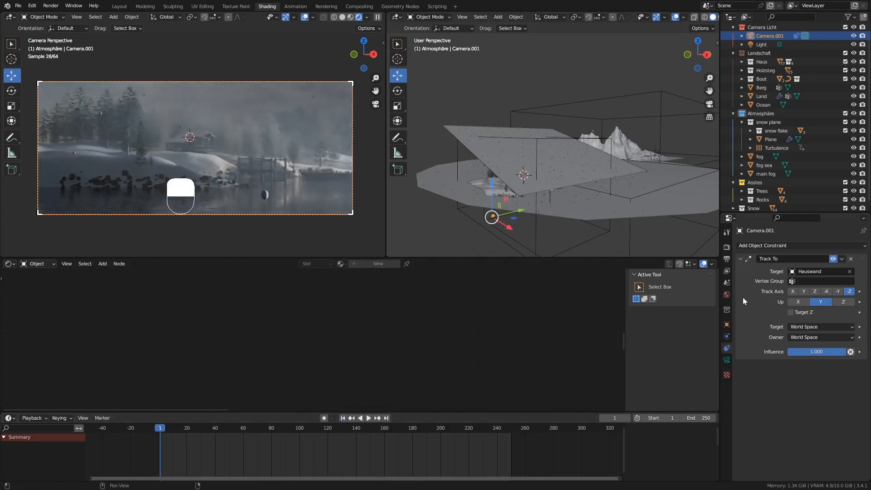
Set Camera.001's focal length to 30 mm and slide the camera about 10.9 m along Y.
{"action": "left_click", "coordinate": [726, 359]}
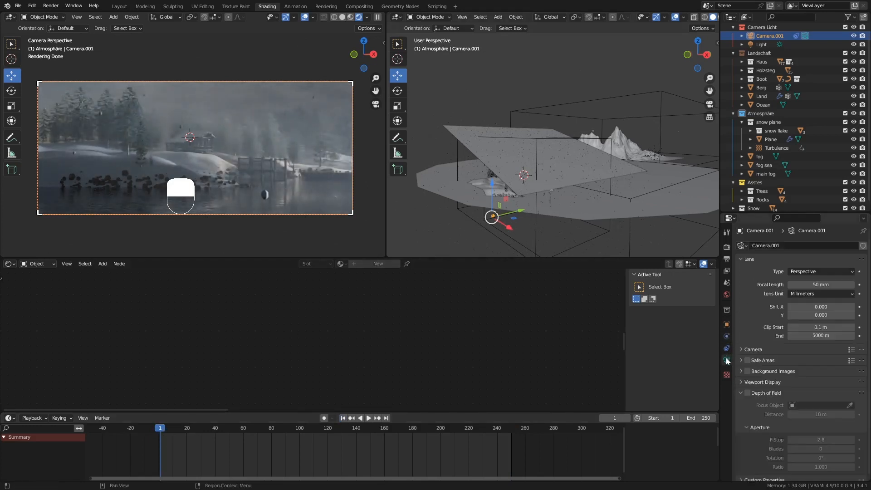
{"action": "double_click", "coordinate": [812, 284]}
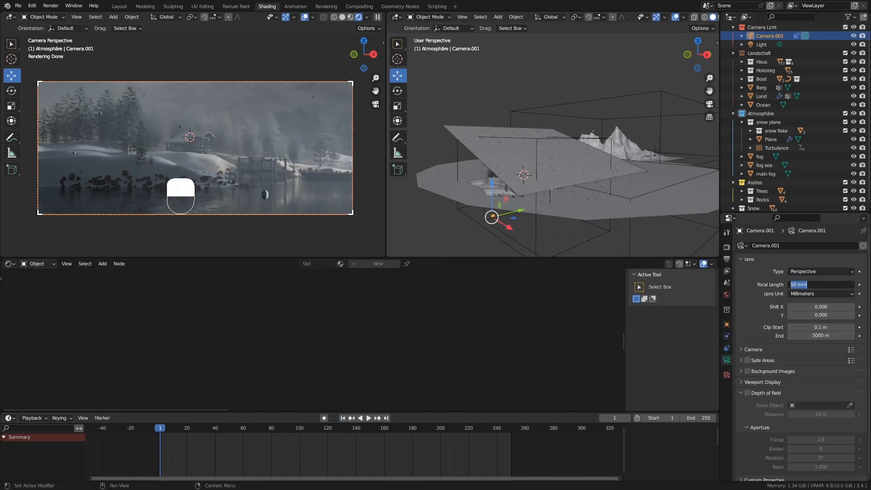
{"action": "type", "text": "20"}
{"action": "key", "text": "Return"}
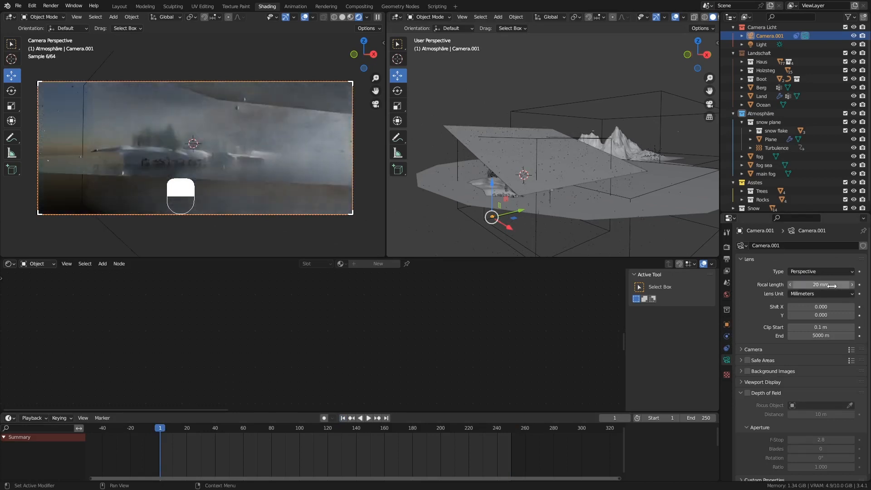
{"action": "left_click", "coordinate": [833, 286]}
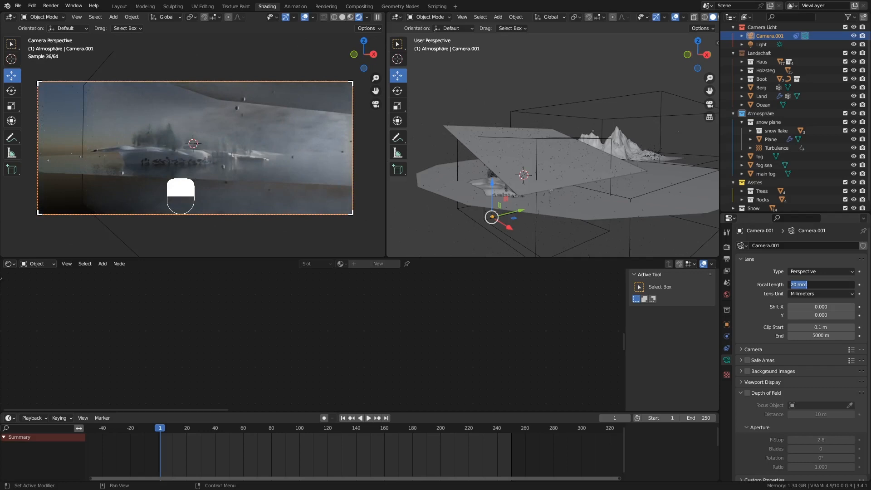
{"action": "type", "text": "30"}
{"action": "key", "text": "Return"}
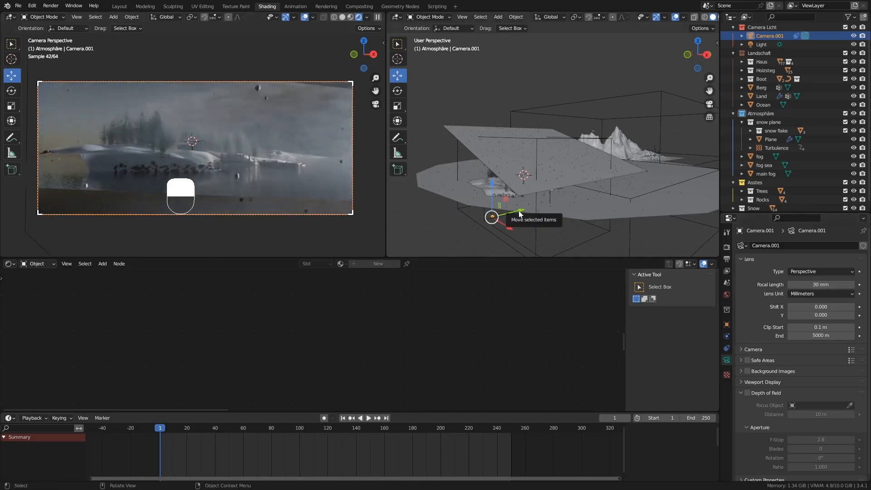
{"action": "left_click_drag", "start_coordinate": [519, 211], "coordinate": [546, 200]}
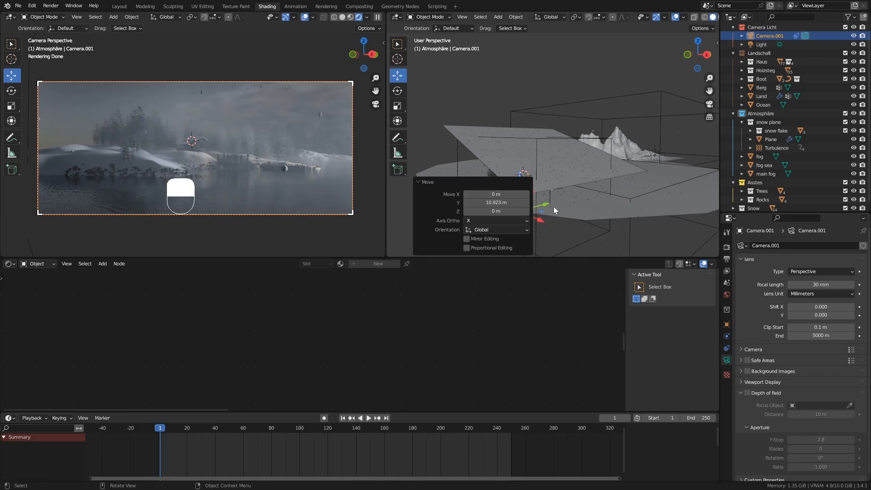
Insert a location keyframe for Camera.001 at frame 1.
{"action": "left_click", "coordinate": [417, 183]}
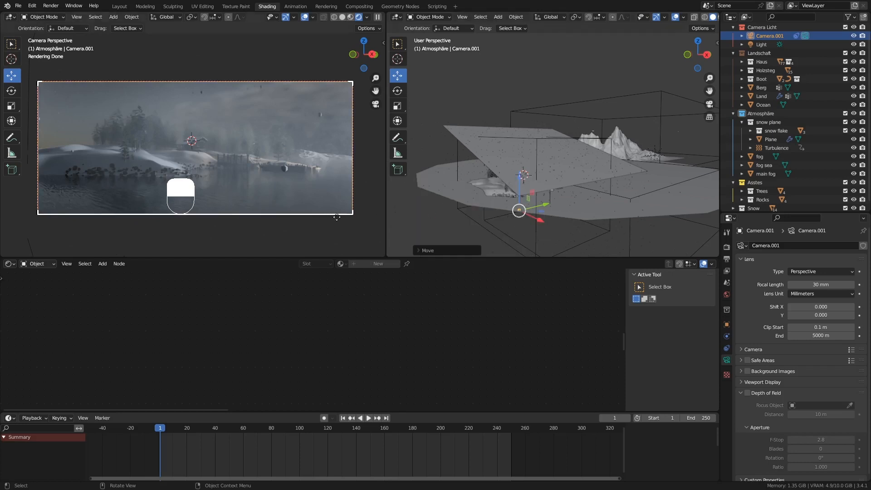
{"action": "scroll", "coordinate": [351, 215], "scroll_direction": "up", "scroll_amount": 2}
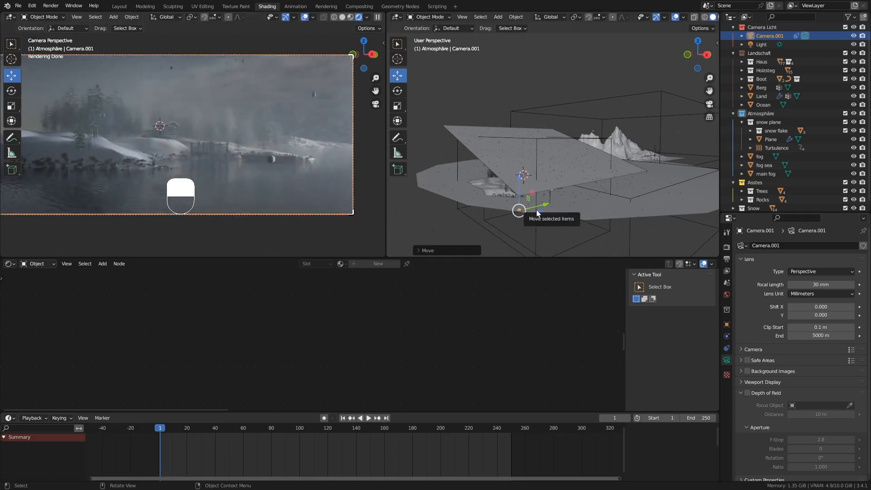
{"action": "key", "text": "i"}
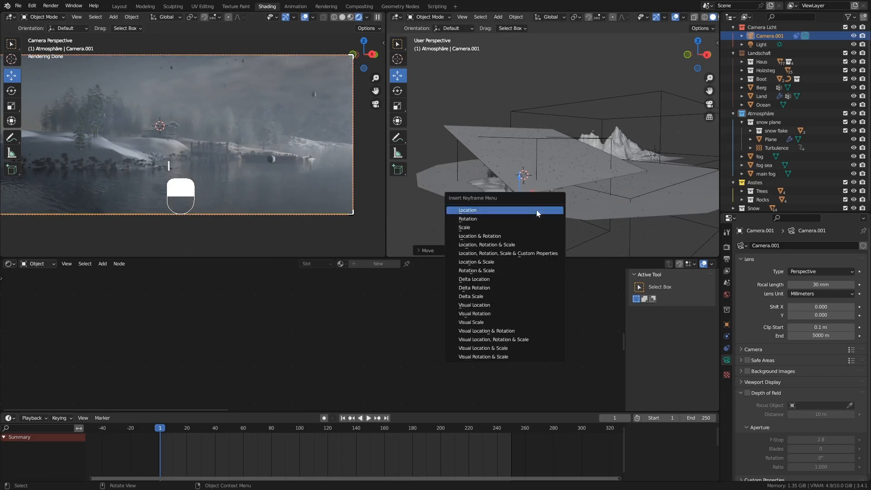
{"action": "left_click", "coordinate": [505, 210]}
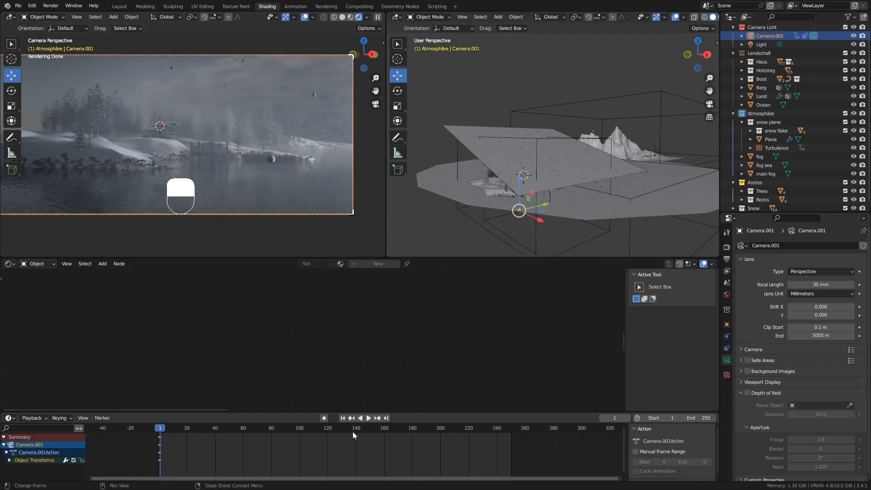
At frame 250, move the camera further along Y and keyframe its location.
{"action": "left_click", "coordinate": [385, 418]}
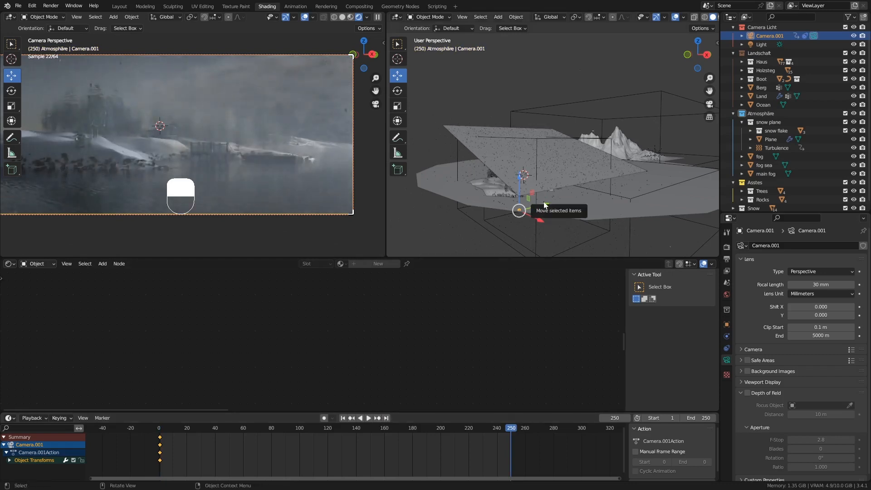
{"action": "left_click_drag", "start_coordinate": [545, 206], "coordinate": [592, 198]}
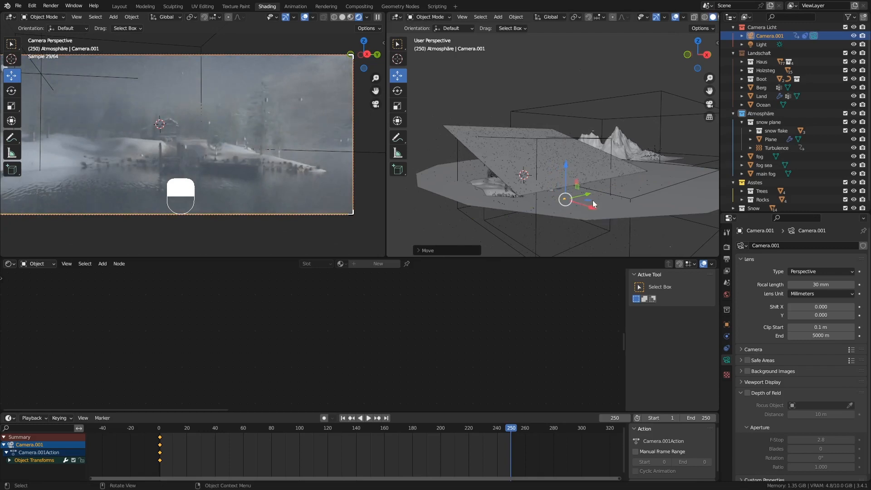
{"action": "left_click_drag", "start_coordinate": [588, 196], "coordinate": [596, 194]}
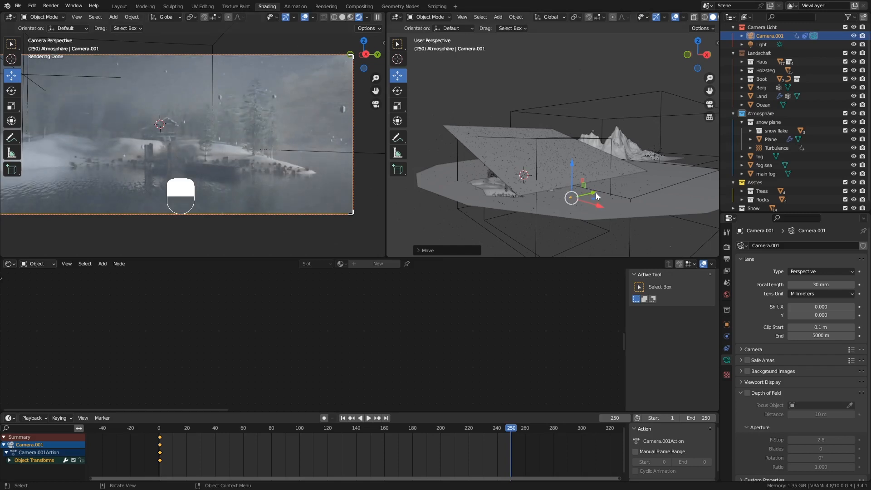
{"action": "key", "text": "i"}
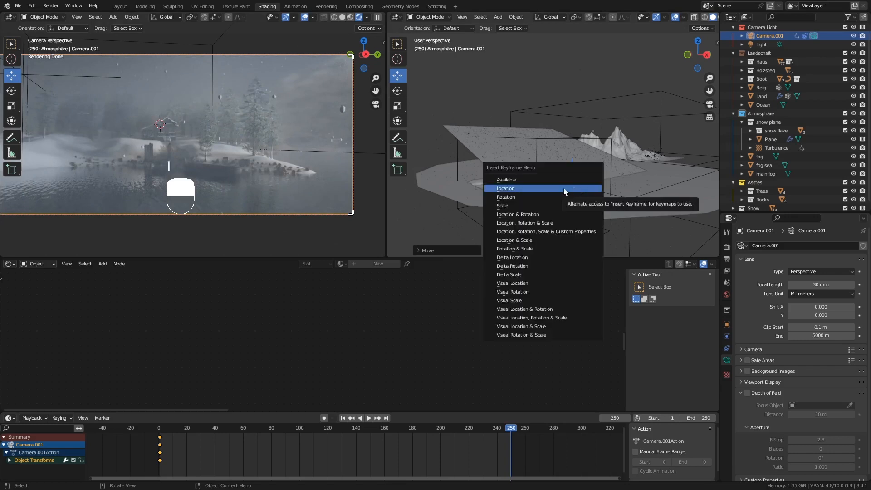
{"action": "left_click", "coordinate": [537, 189]}
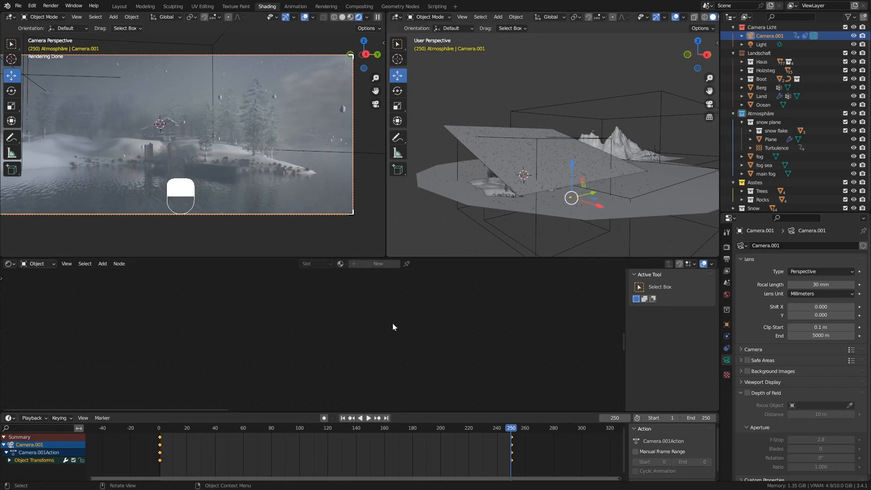
Set the camera's keyframe interpolation to Linear in the Dope Sheet.
{"action": "right_click", "coordinate": [333, 445]}
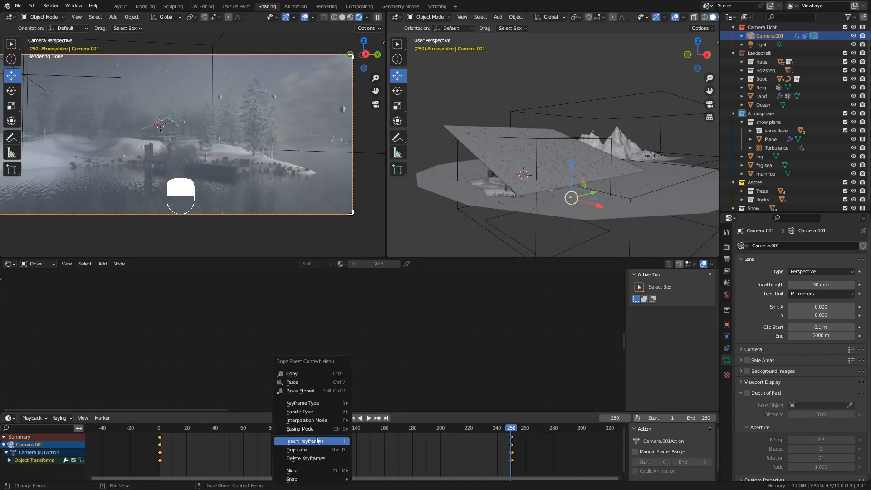
{"action": "mouse_move", "coordinate": [313, 421]}
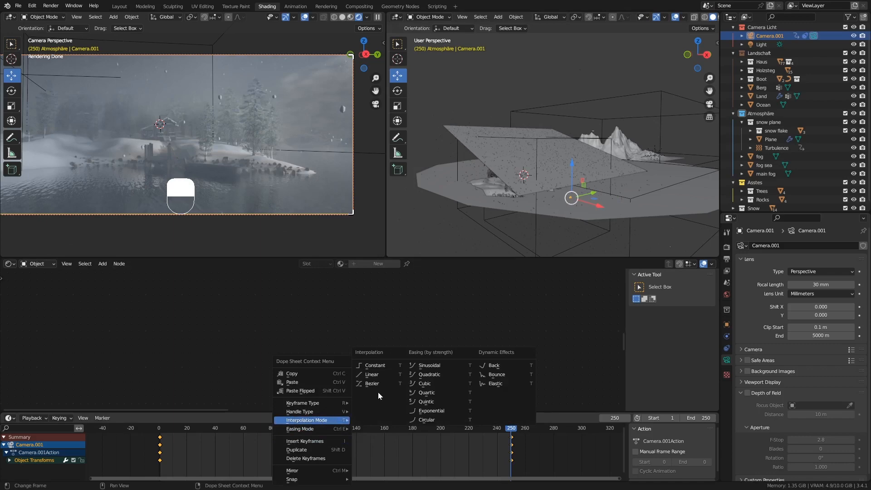
{"action": "left_click", "coordinate": [378, 375]}
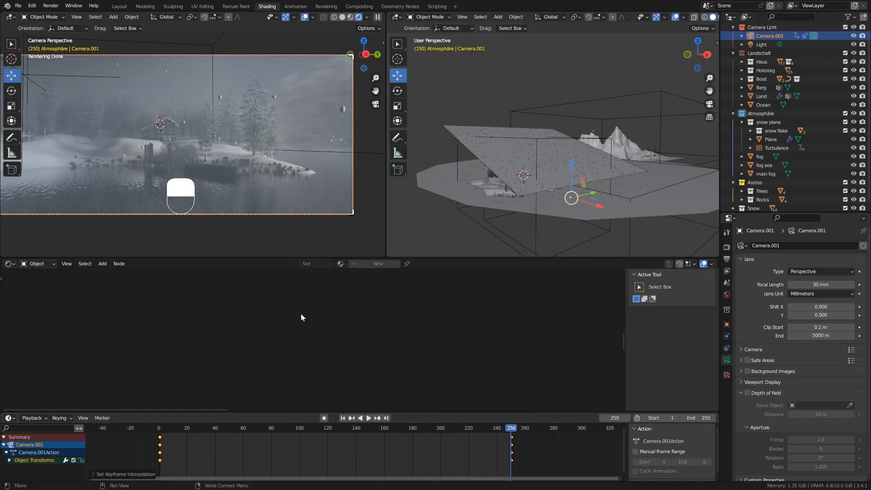
Switch to Solid shading, play the camera move from frame 1, then select the snow Plane.
{"action": "left_click", "coordinate": [342, 18]}
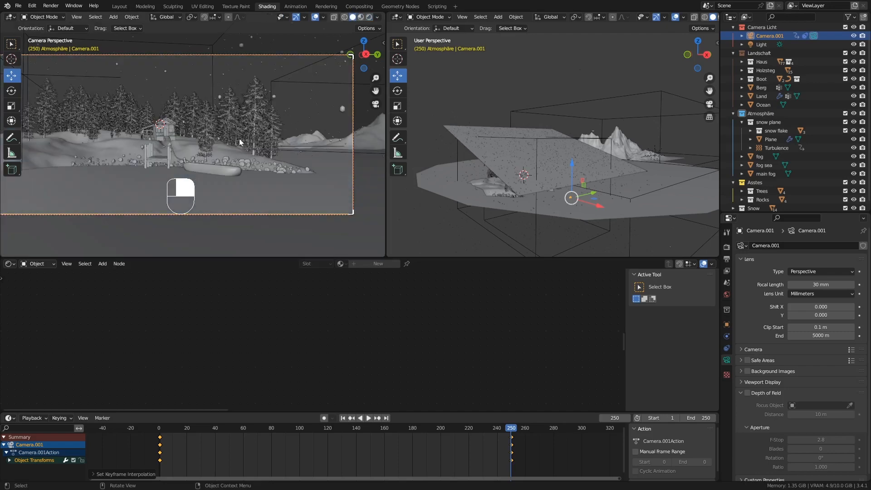
{"action": "left_click", "coordinate": [343, 418]}
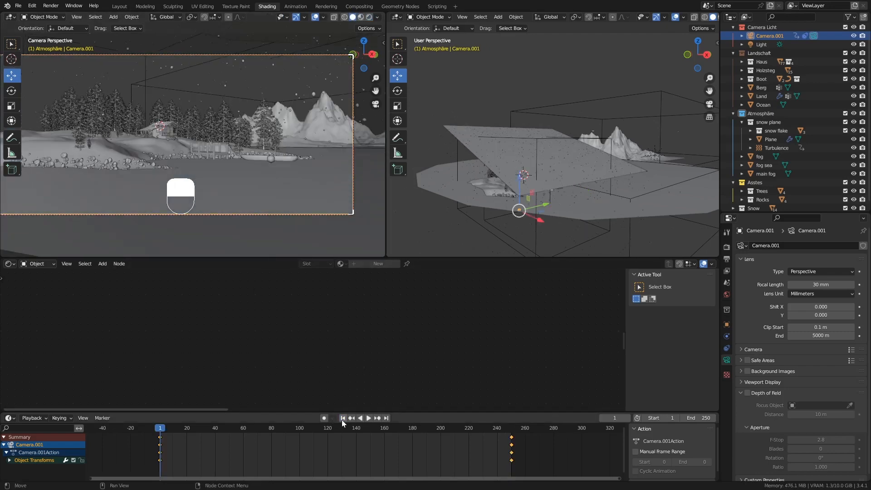
{"action": "left_click", "coordinate": [369, 418]}
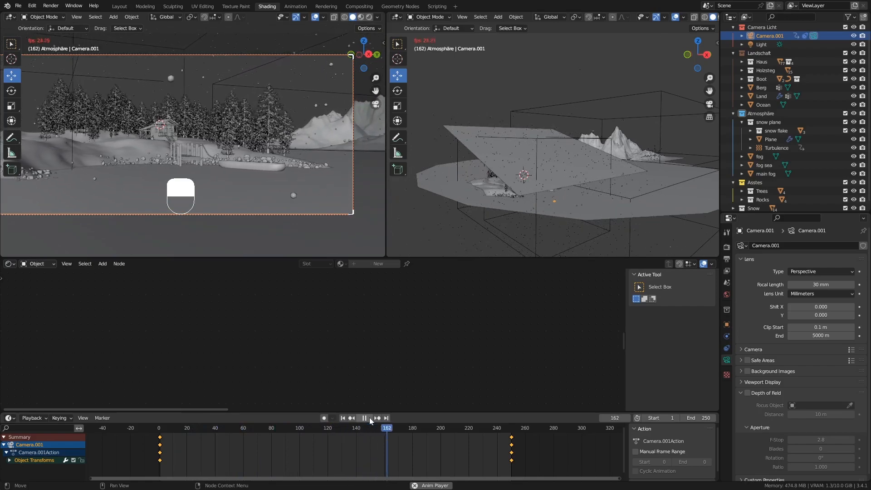
{"action": "left_click", "coordinate": [369, 417]}
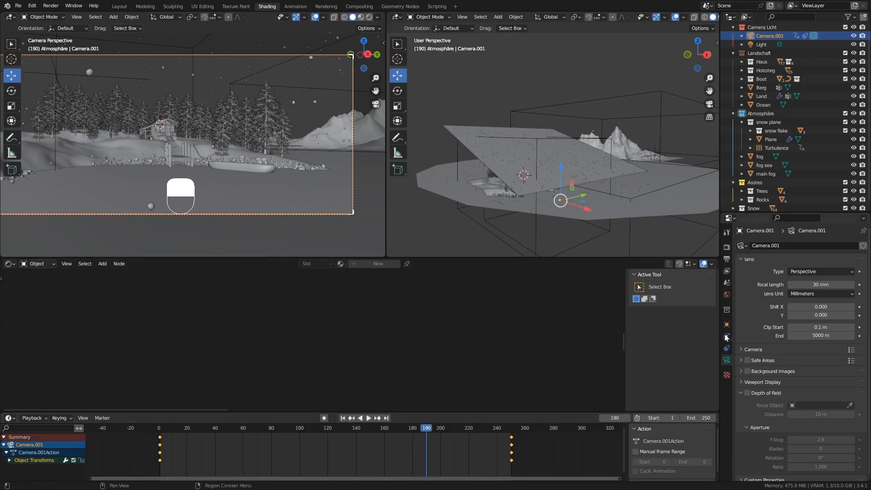
{"action": "left_click", "coordinate": [517, 150]}
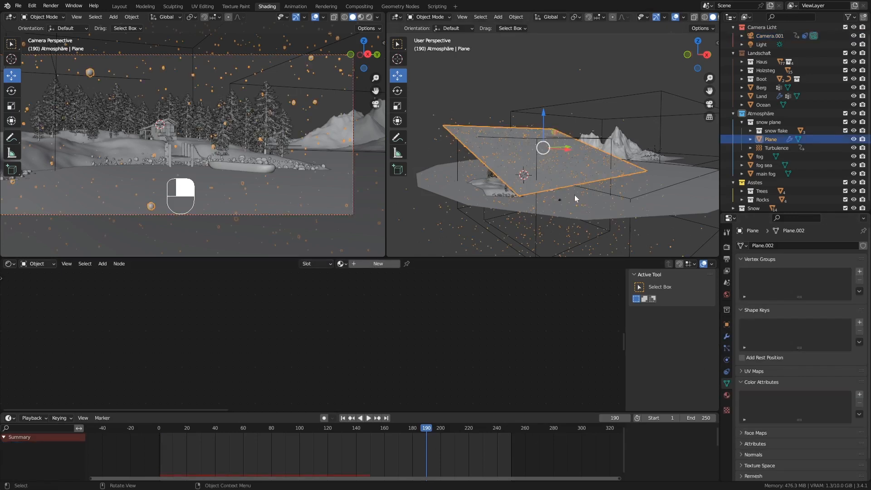
Delete all existing bakes in the Plane's particle Cache settings.
{"action": "left_click", "coordinate": [726, 348]}
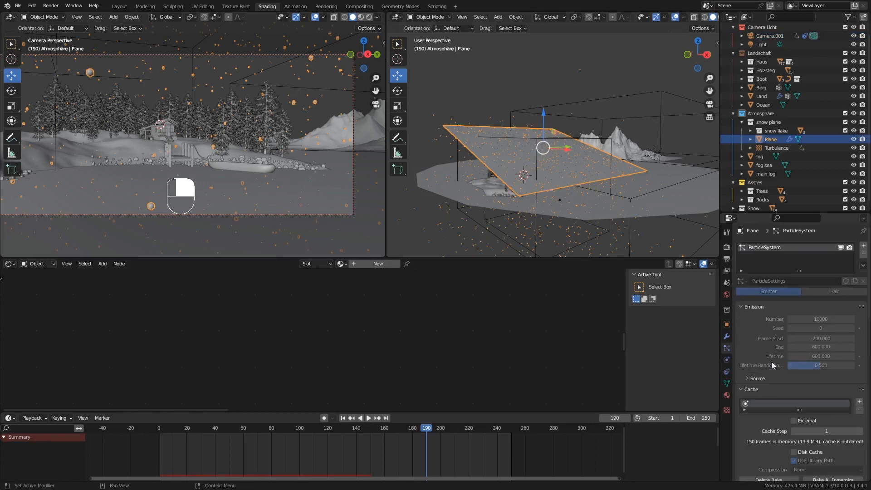
{"action": "scroll", "coordinate": [802, 372], "scroll_direction": "down", "scroll_amount": 2}
{"action": "scroll", "coordinate": [803, 375], "scroll_direction": "down", "scroll_amount": 2}
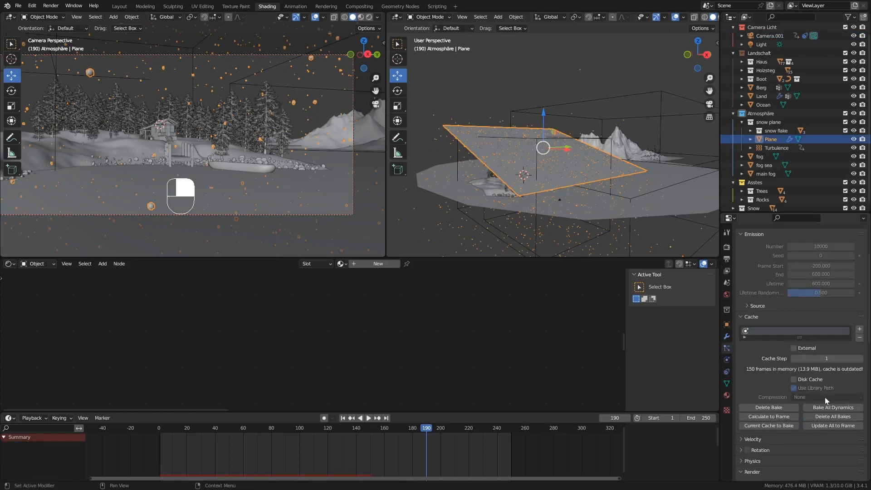
{"action": "scroll", "coordinate": [824, 396], "scroll_direction": "down", "scroll_amount": 1}
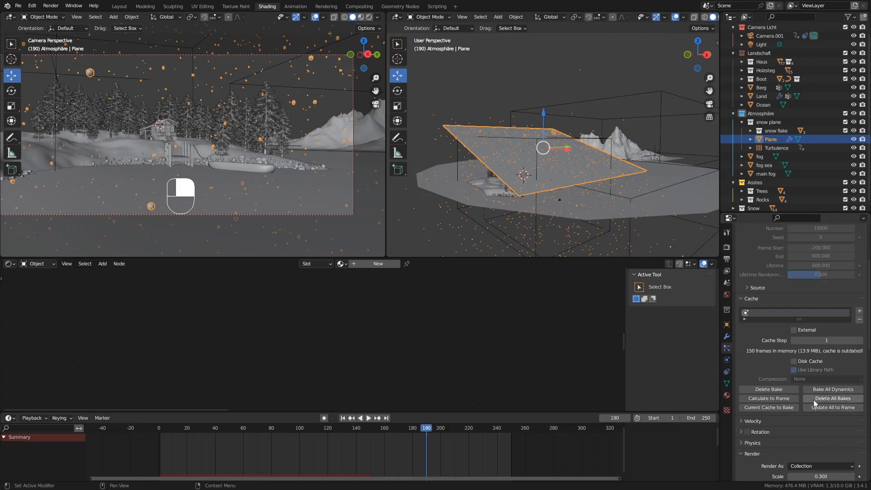
{"action": "left_click", "coordinate": [819, 397]}
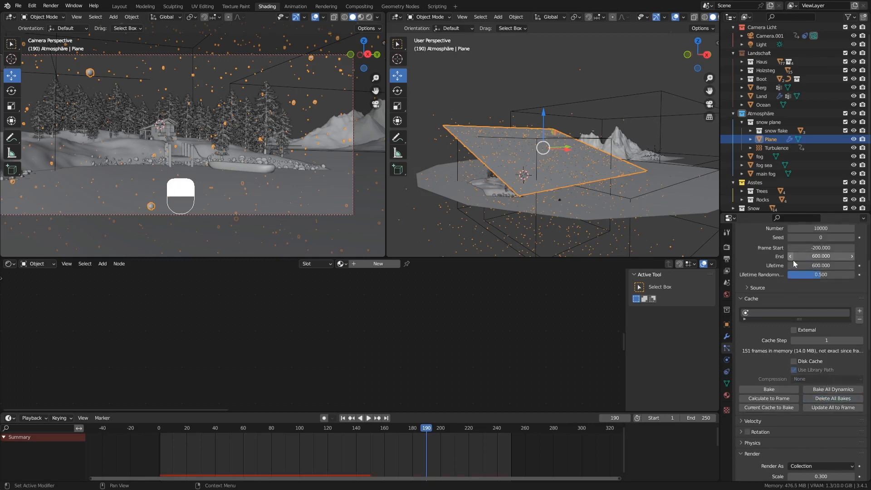
Bake the snow particle simulation for all 250 frames.
{"action": "scroll", "coordinate": [780, 347], "scroll_direction": "down", "scroll_amount": 2}
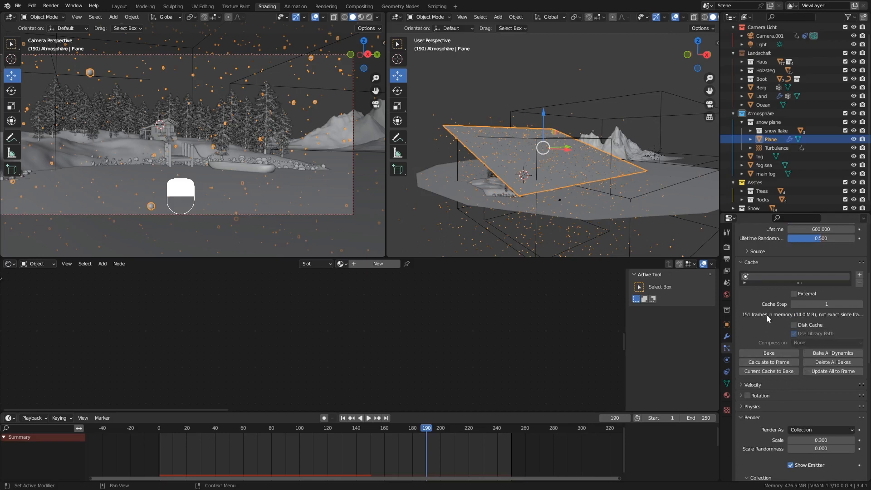
{"action": "scroll", "coordinate": [766, 314], "scroll_direction": "up", "scroll_amount": 3}
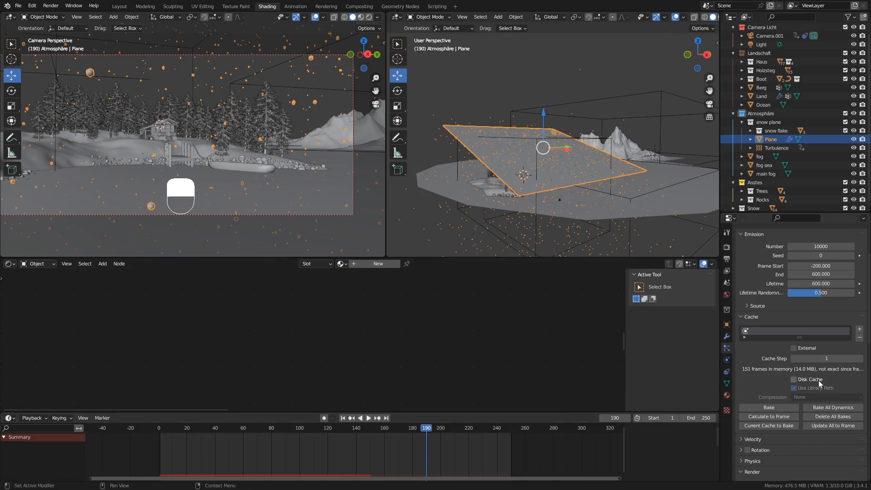
{"action": "scroll", "coordinate": [818, 380], "scroll_direction": "down", "scroll_amount": 5}
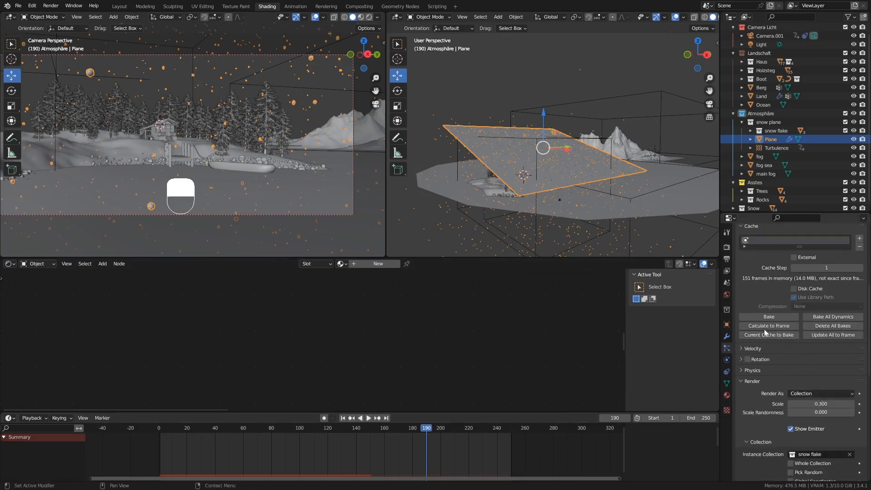
{"action": "left_click", "coordinate": [769, 315]}
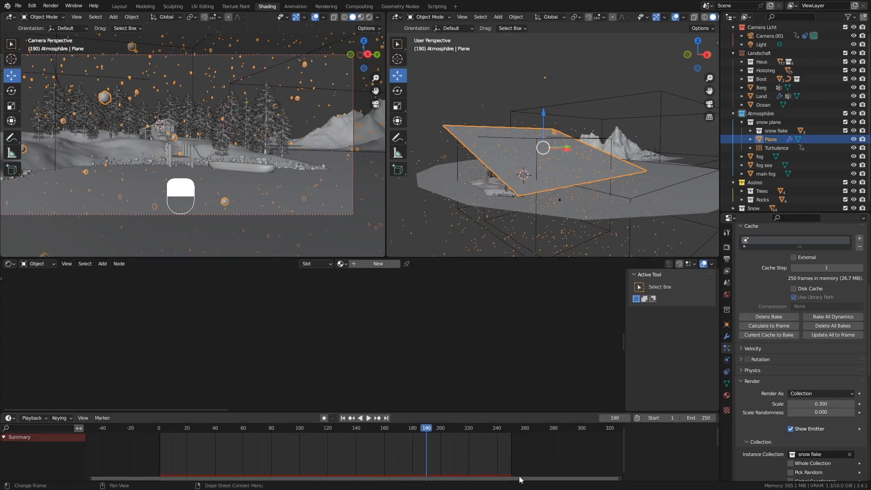
Play the baked snowfall from frame 1 and scrub through the timeline.
{"action": "left_click", "coordinate": [342, 419]}
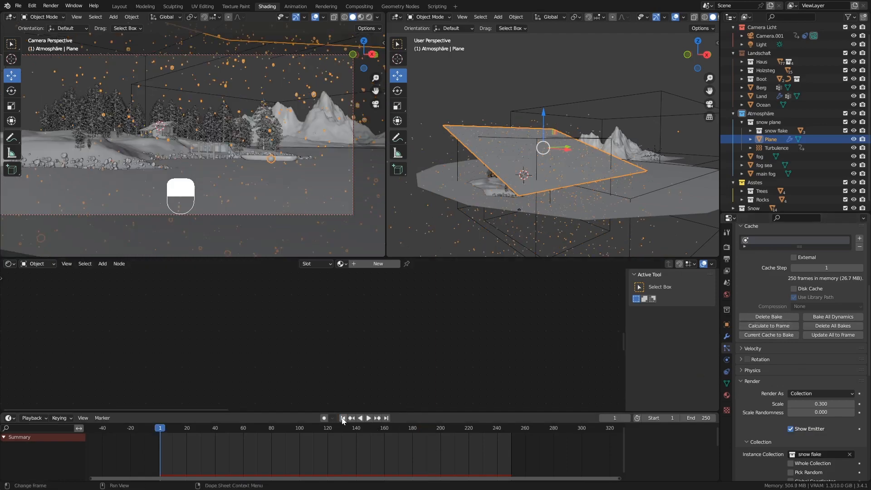
{"action": "left_click", "coordinate": [369, 417]}
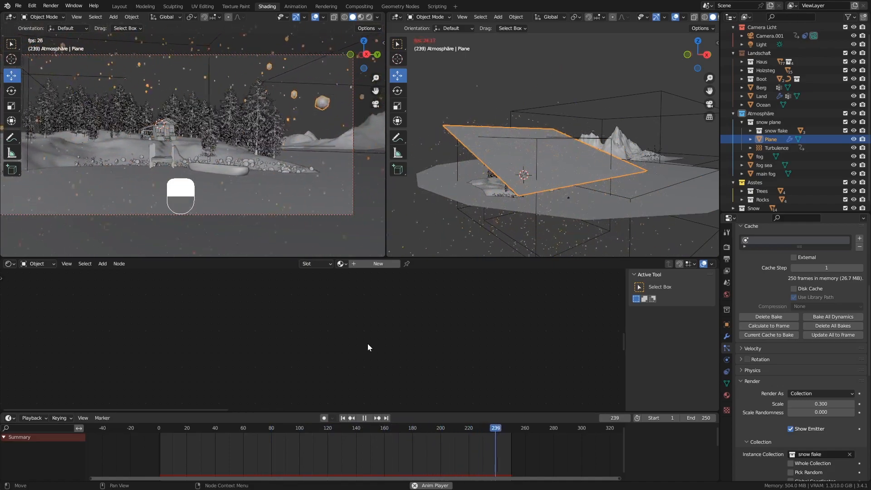
{"action": "left_click", "coordinate": [366, 417]}
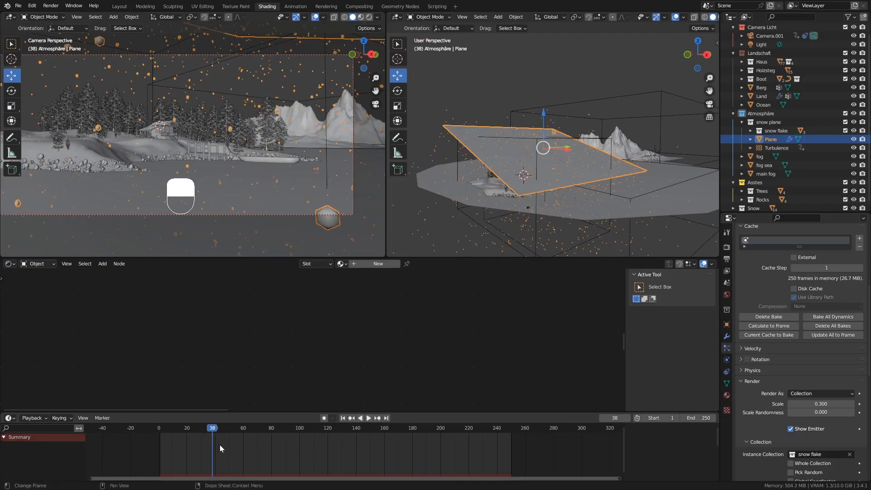
{"action": "left_click_drag", "start_coordinate": [210, 432], "coordinate": [435, 437]}
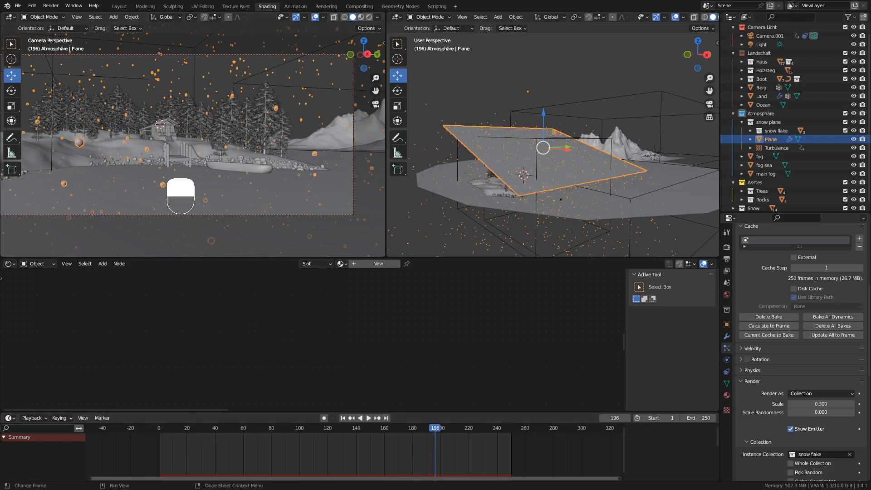
{"action": "key", "text": "space"}
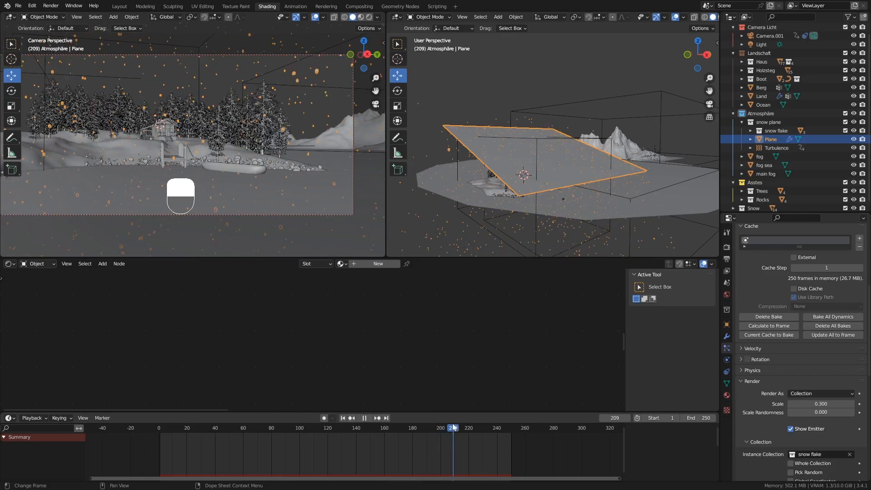
Set the current frame to 200 and render it as a still image.
{"action": "left_click_drag", "start_coordinate": [454, 427], "coordinate": [440, 427]}
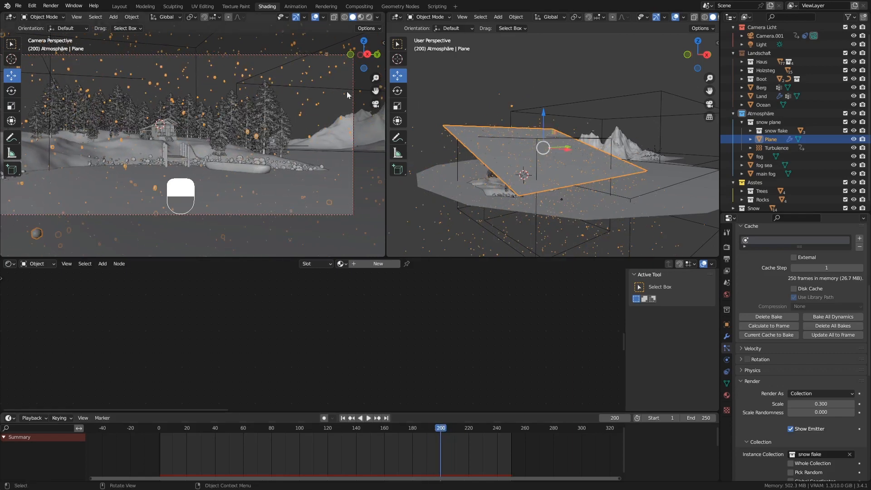
{"action": "left_click", "coordinate": [51, 6]}
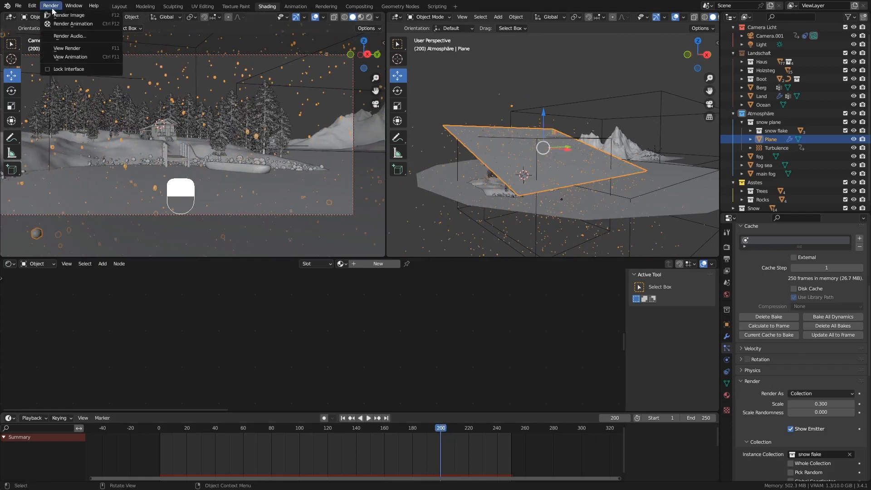
{"action": "left_click", "coordinate": [68, 15]}
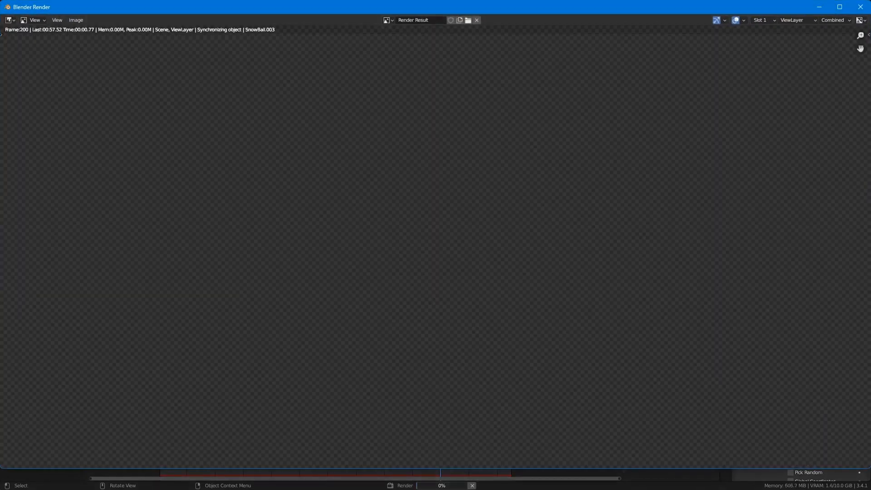